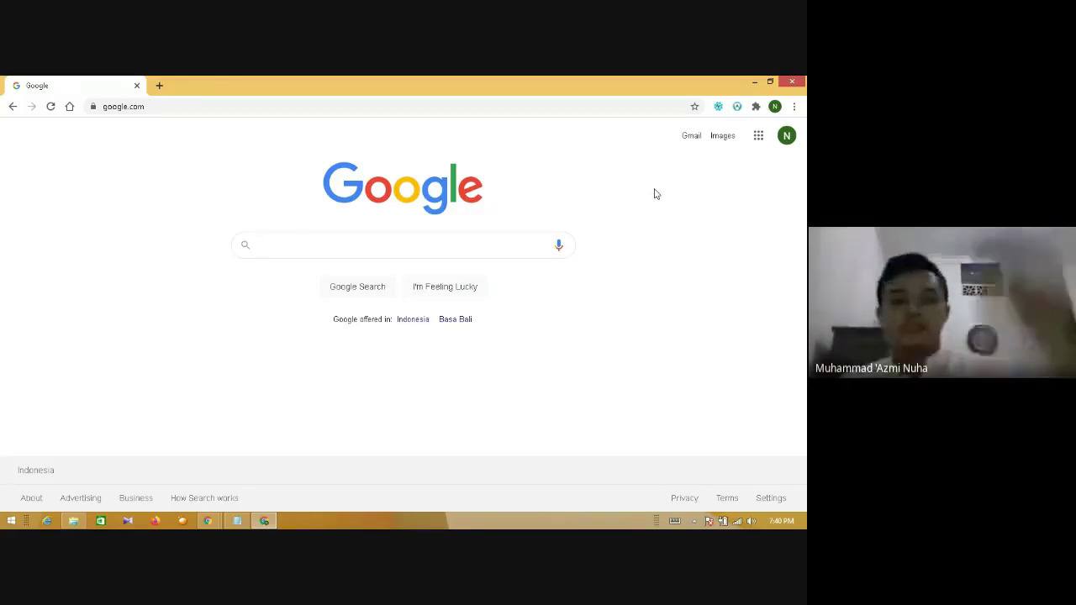
- Load classroom.google.com by typing 'clas' in the address bar and accepting the autocompletion
left_click(392, 110)
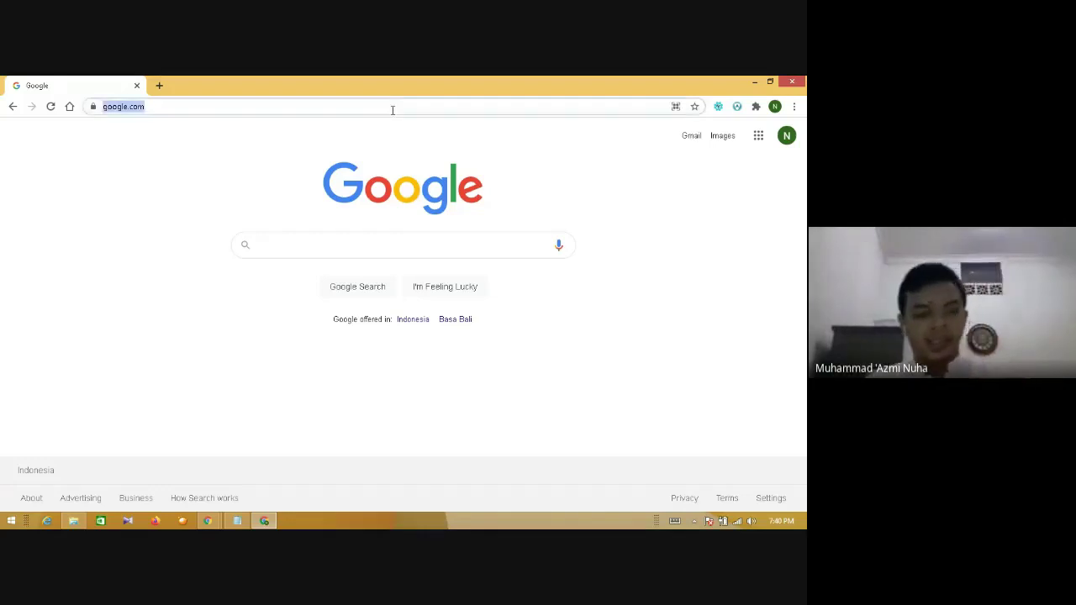
type("classroom.")
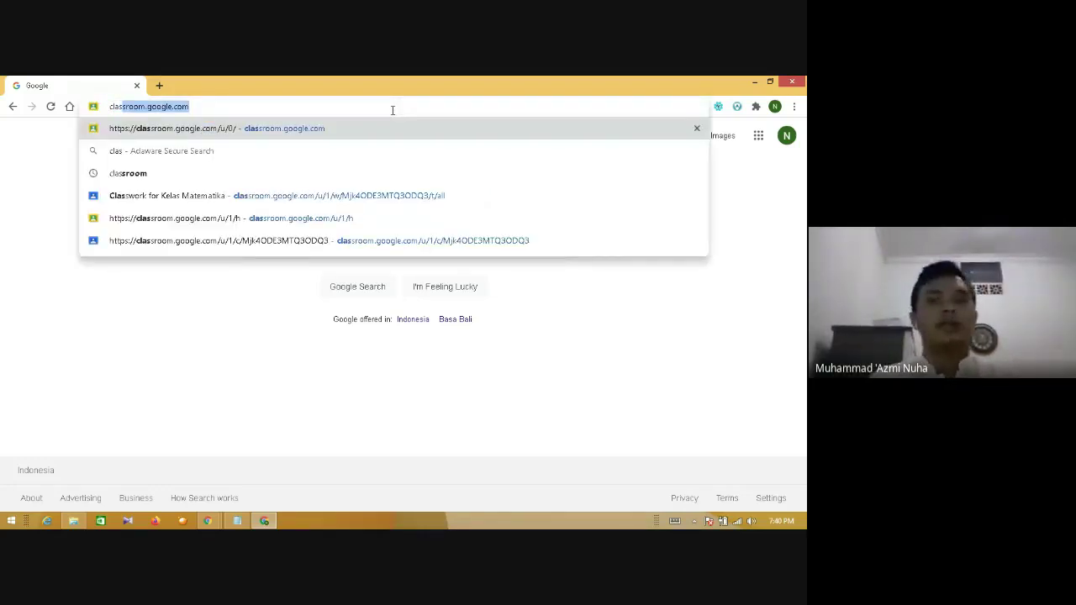
key("Right")
key("Return")
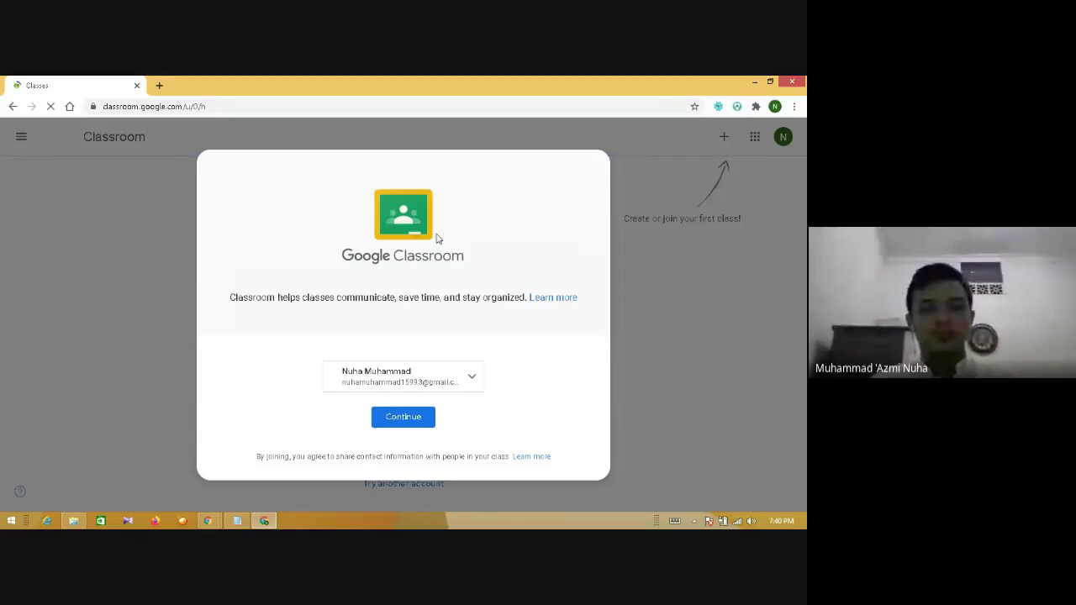
- Pick the other Google account in the account chooser and continue into Classroom
left_click(427, 375)
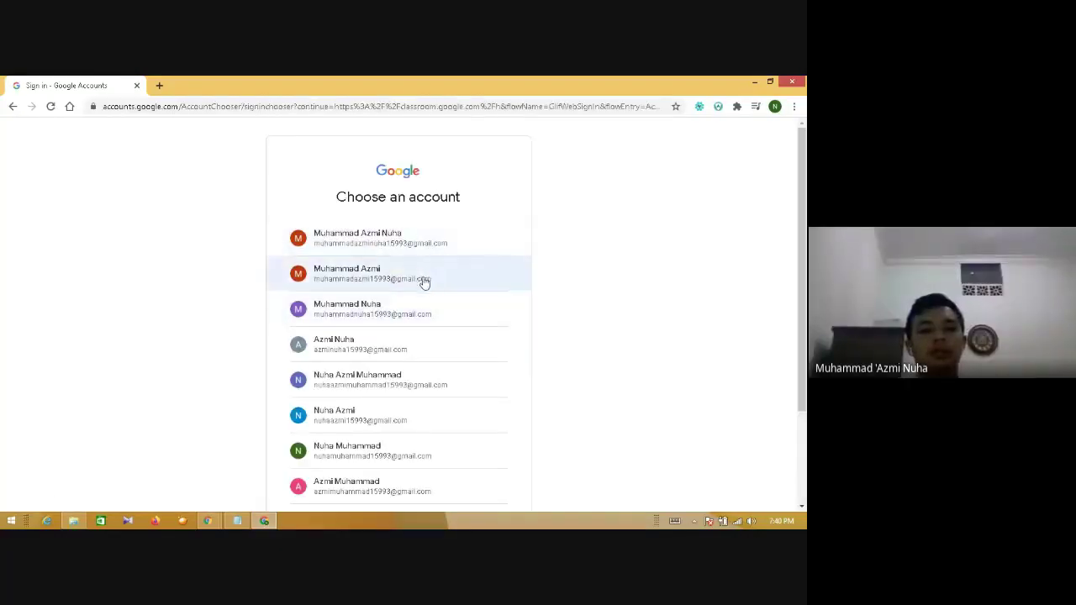
left_click(418, 312)
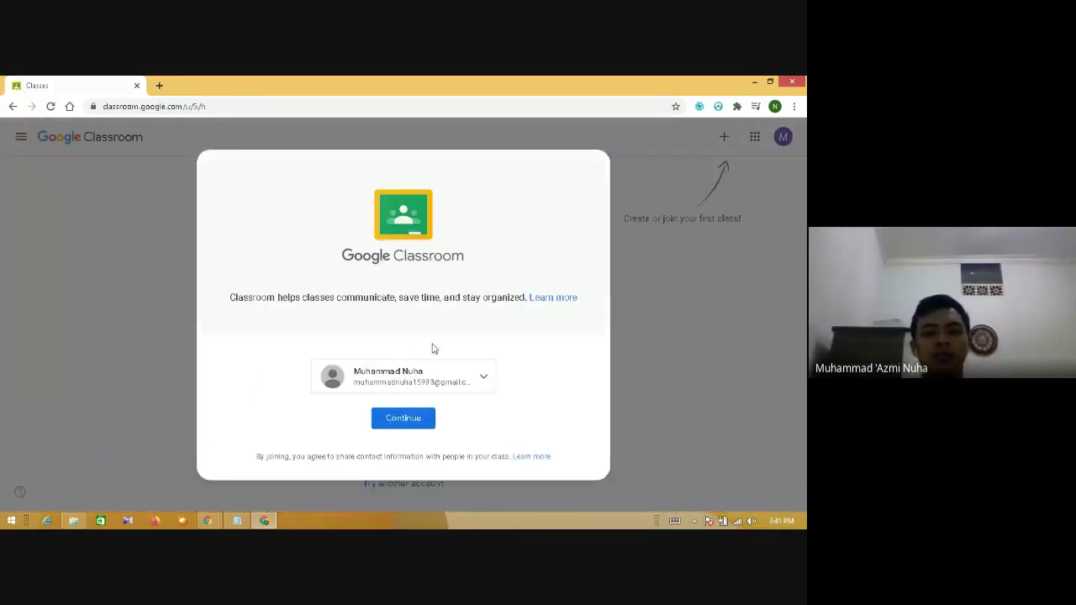
left_click(411, 420)
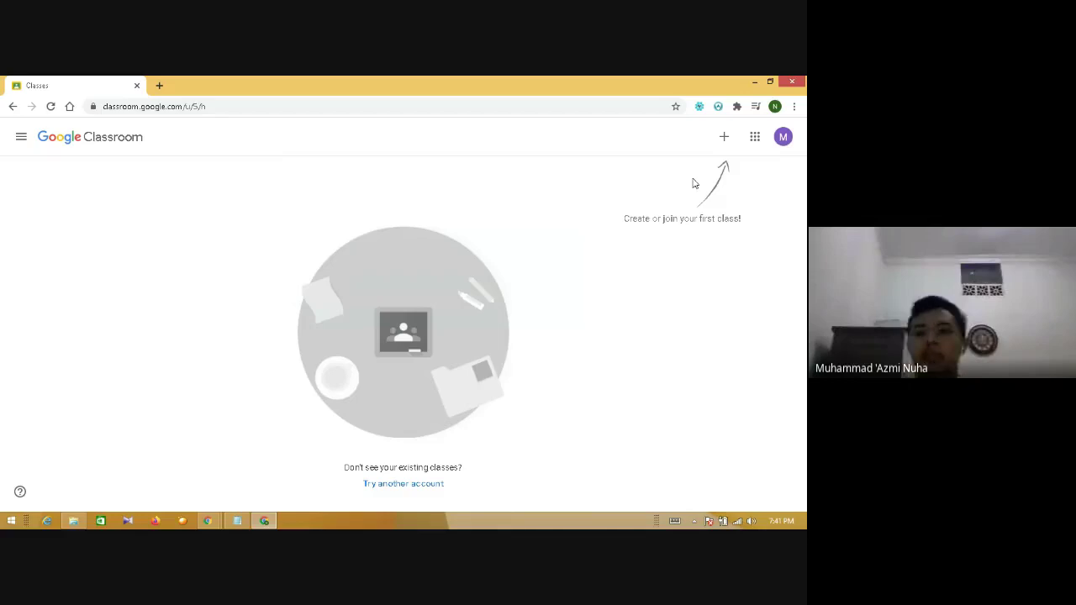
- Choose Create class and acknowledge the not-at-a-school notice to reach the form
left_click(725, 137)
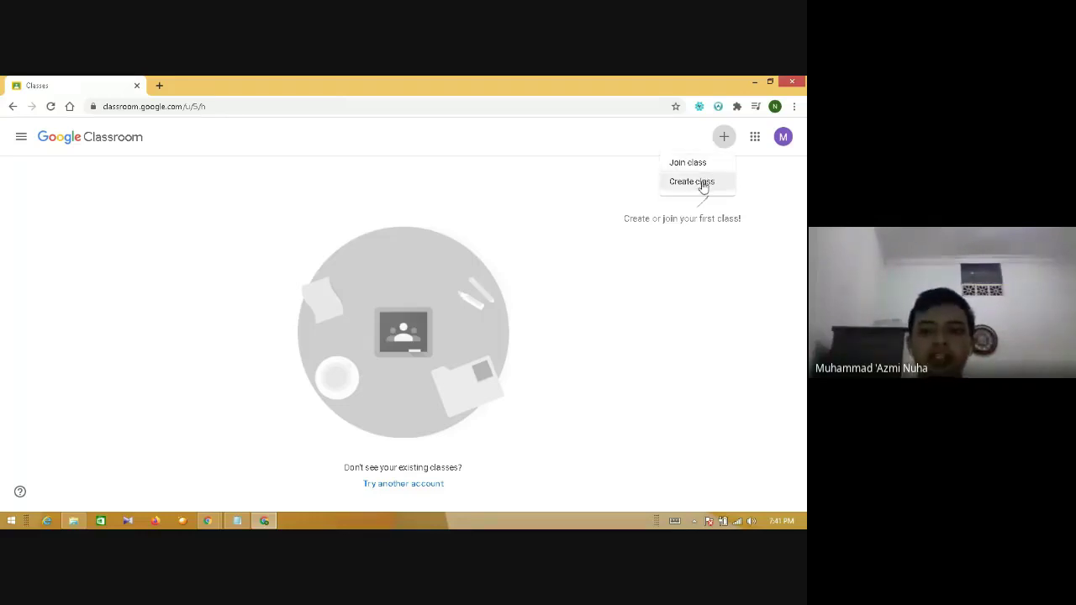
left_click(703, 182)
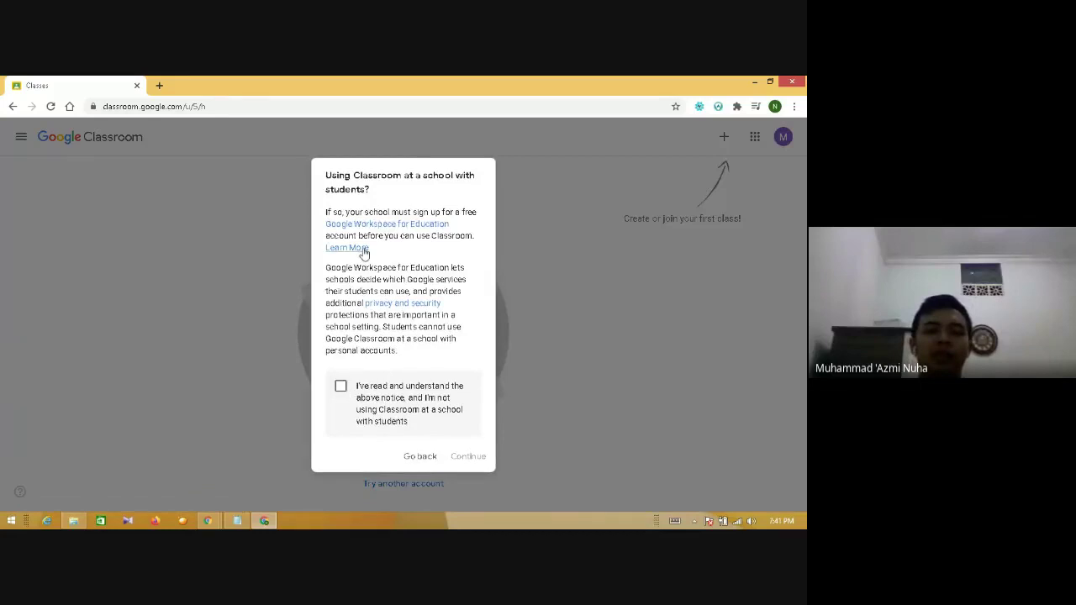
left_click(341, 387)
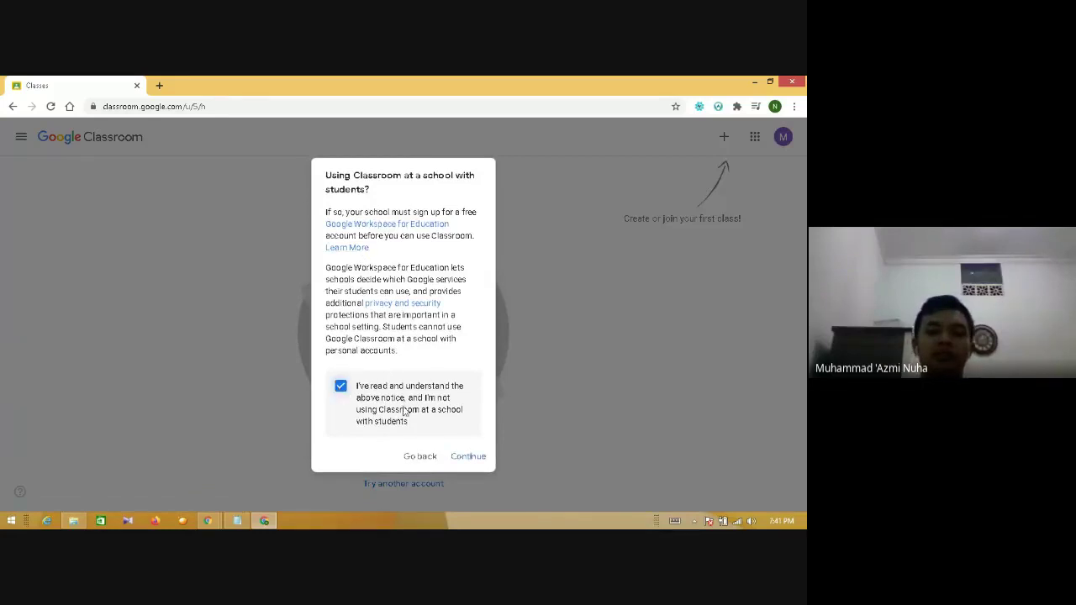
left_click(459, 457)
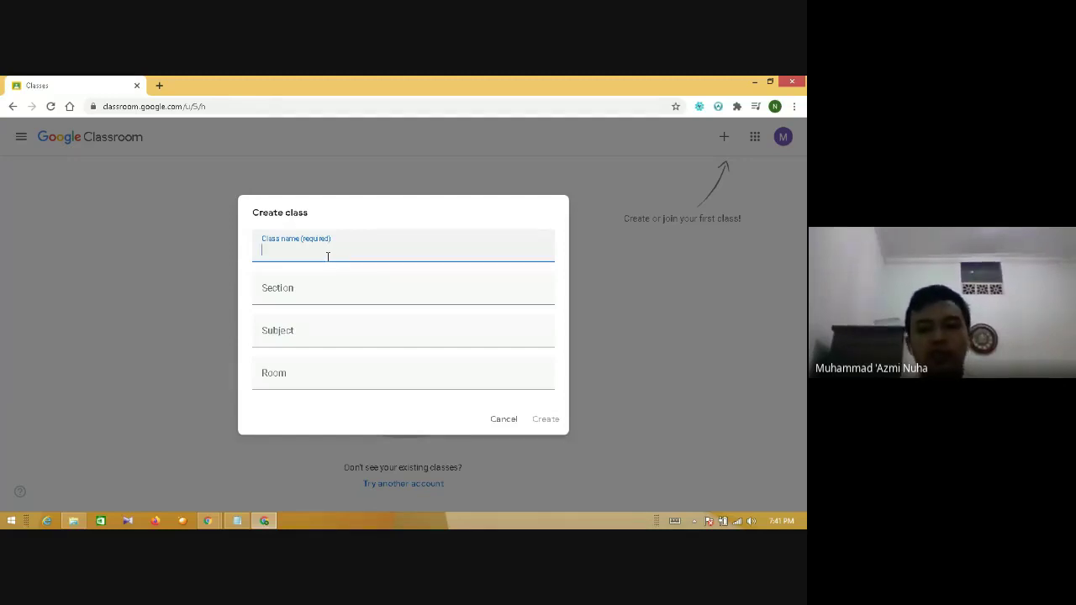
- Name the class 'Kelas Matematika', leave Subject and Room blank, and create it
type("KElas")
key("BackSpace")
key("BackSpace")
key("BackSpace")
type("la")
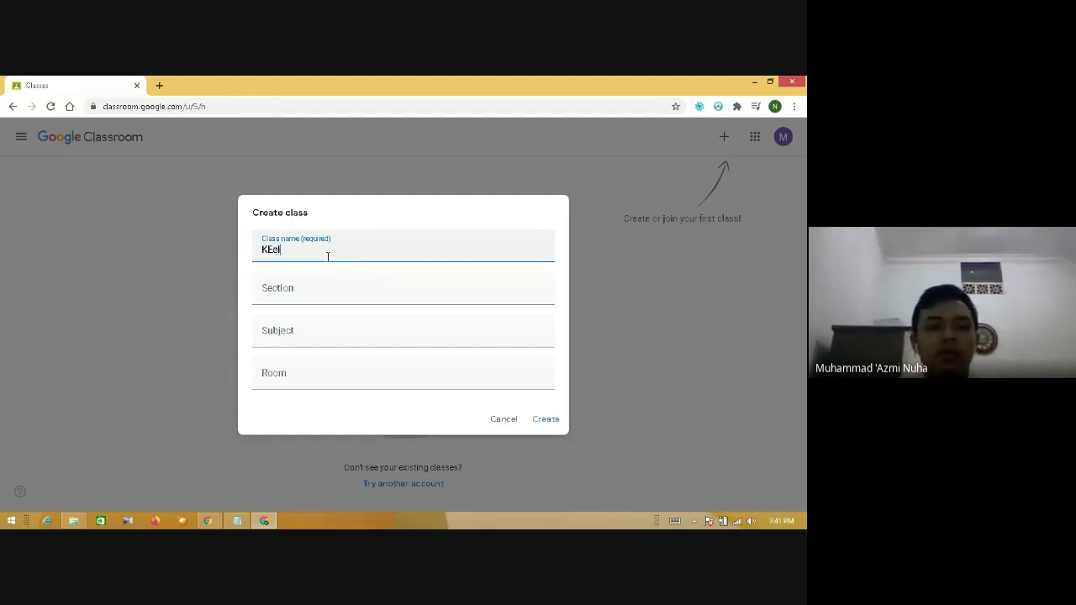
key("BackSpace")
key("BackSpace")
key("BackSpace")
type("elas Mate")
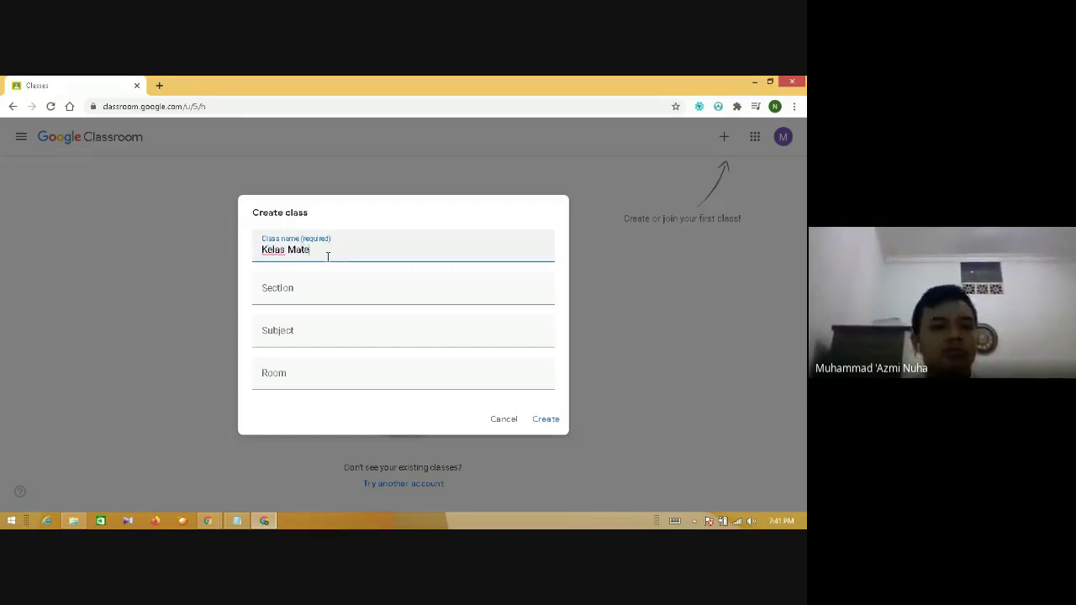
type("matika")
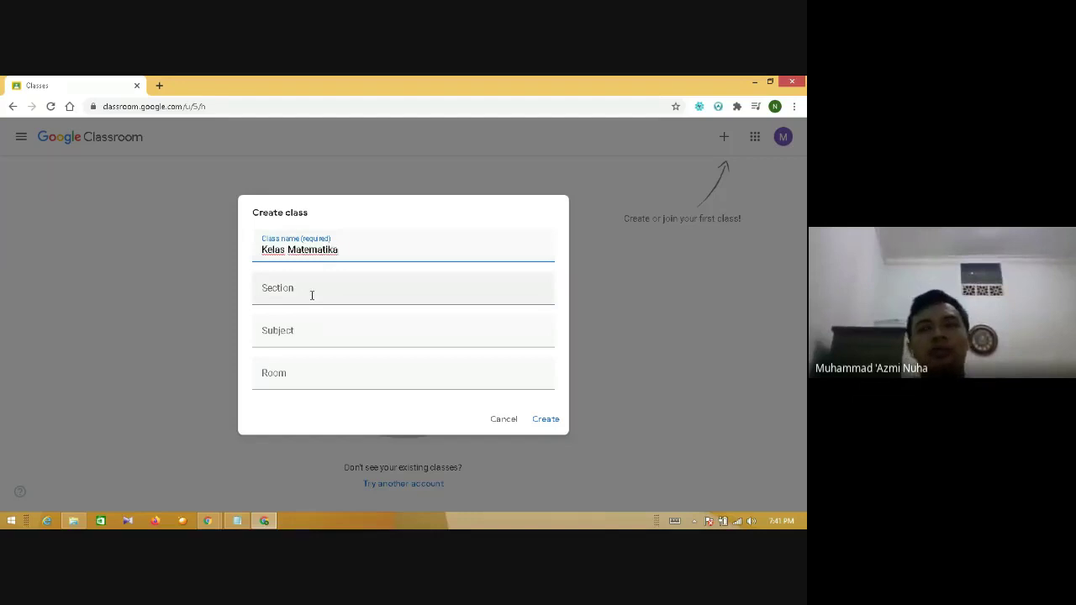
left_click(315, 331)
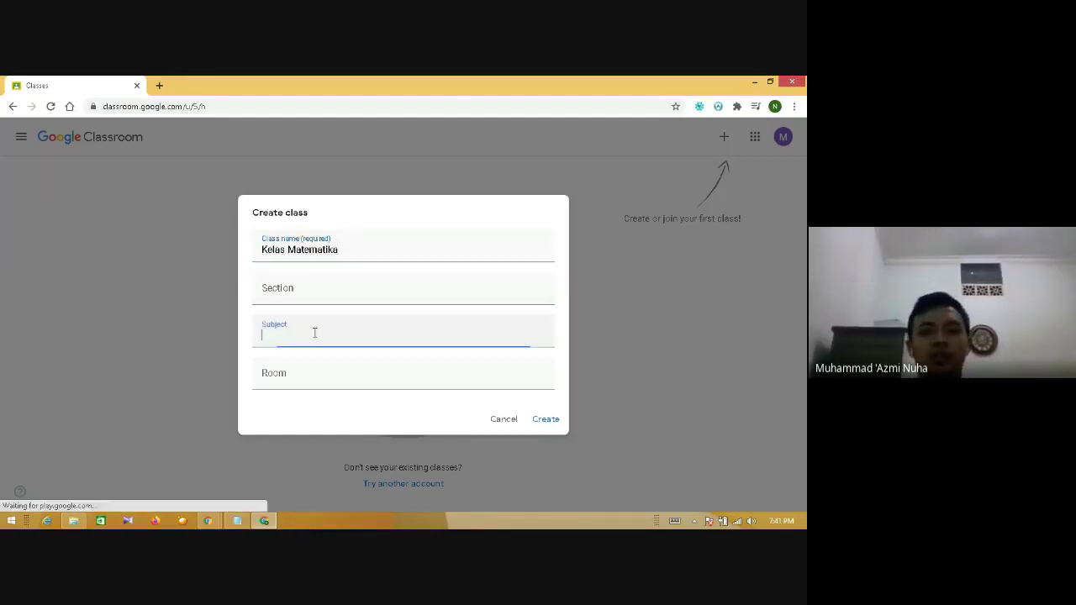
left_click(296, 369)
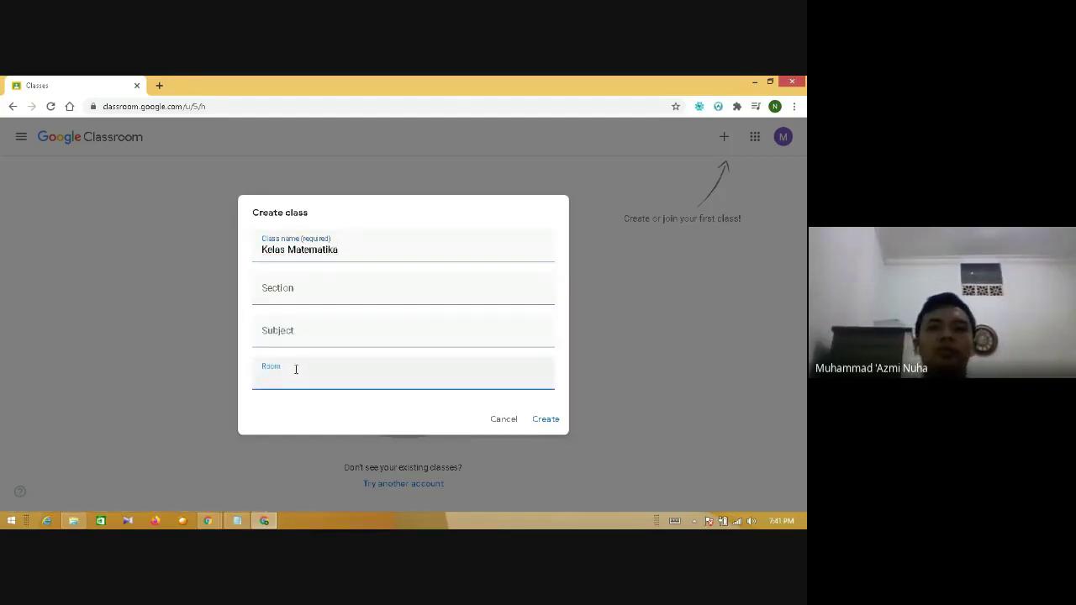
left_click(357, 244)
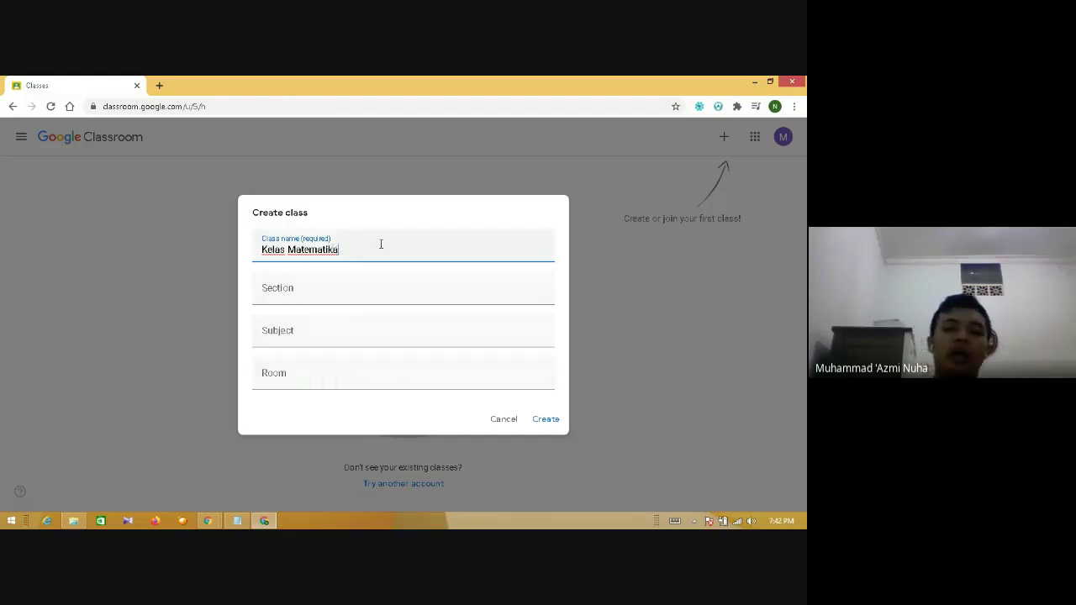
left_click(539, 425)
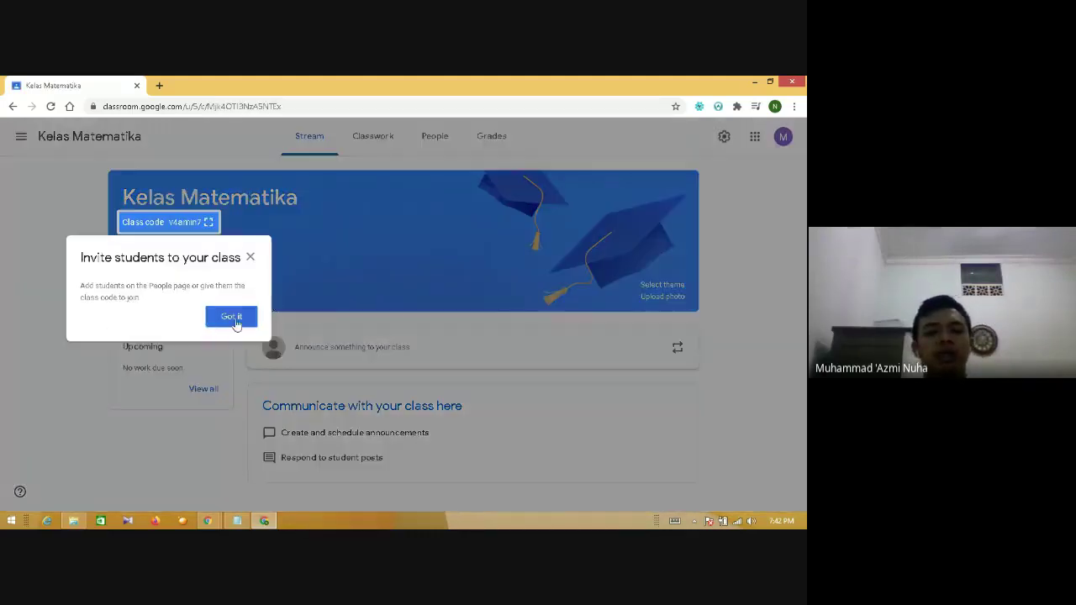
- Dismiss the invite tip and show the class code enlarged, selecting its text
left_click(228, 315)
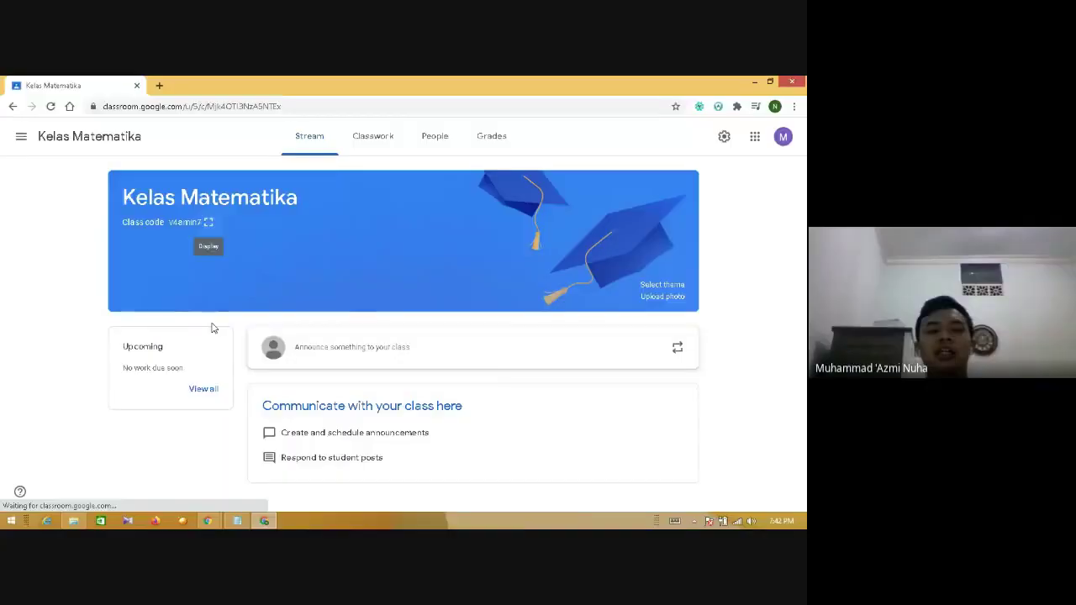
left_click(208, 222)
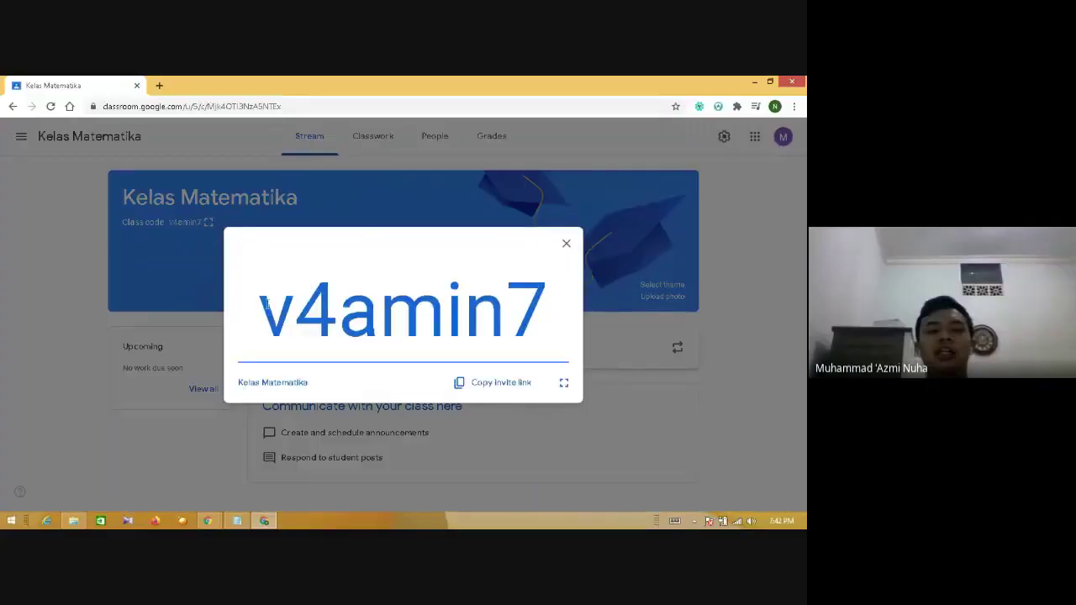
left_click_drag(270, 303, 577, 291)
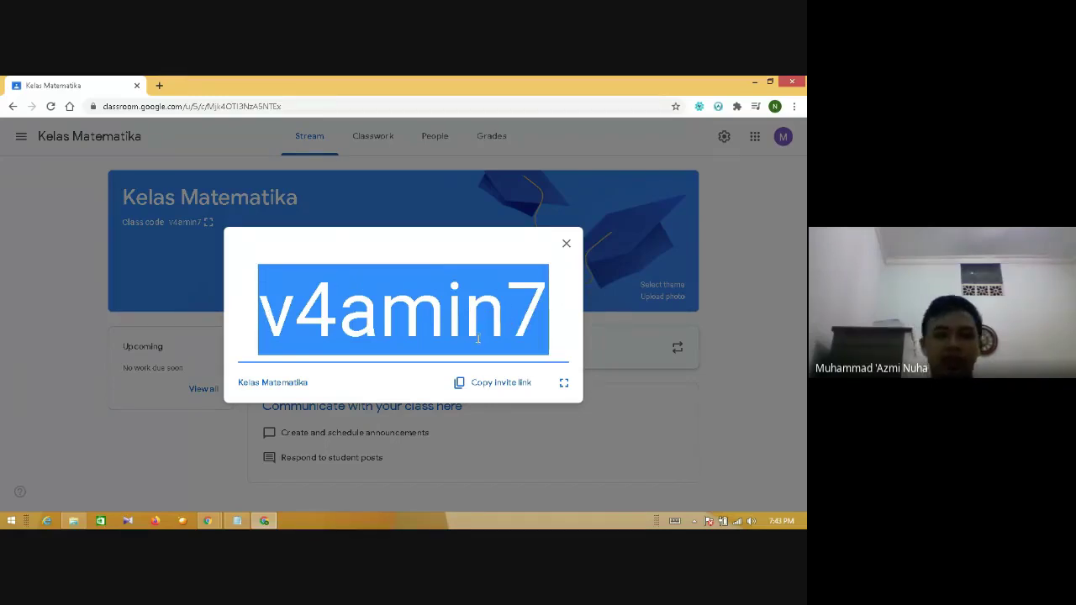
- Copy the class invite link and paste it into a new tab's address bar
left_click(490, 384)
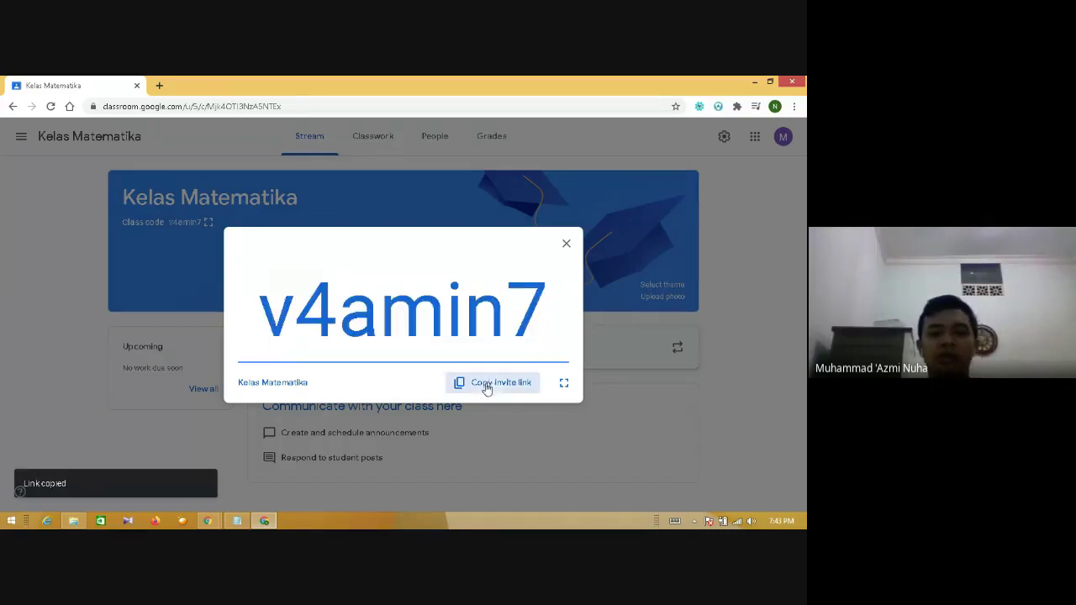
left_click(159, 85)
key("ctrl+v")
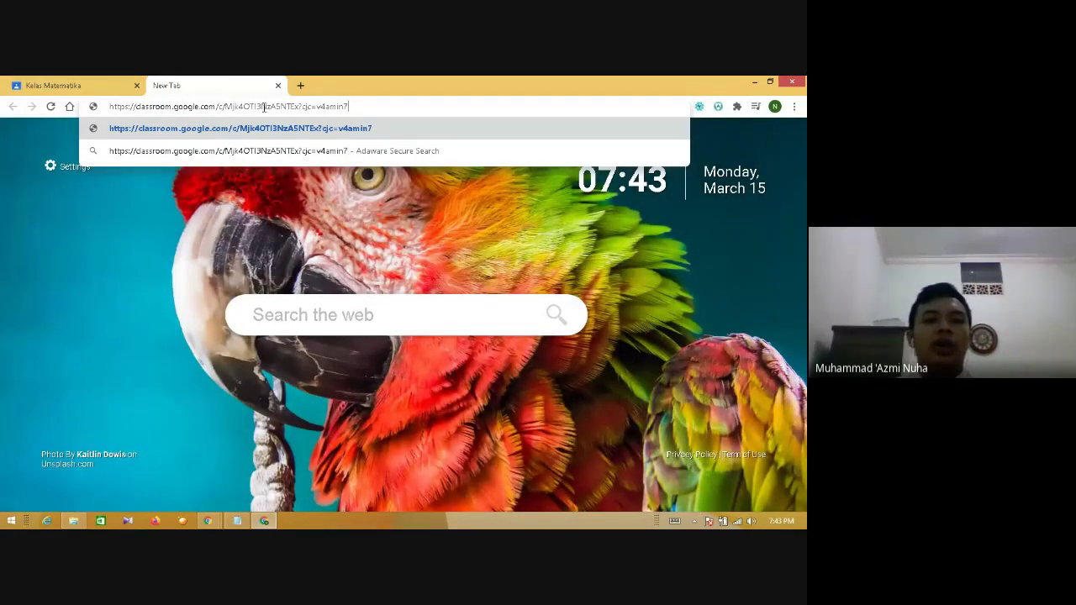
- Close the enlarged class code and the extra invite-link tab, keeping only the class stream
left_click_drag(357, 107, 319, 107)
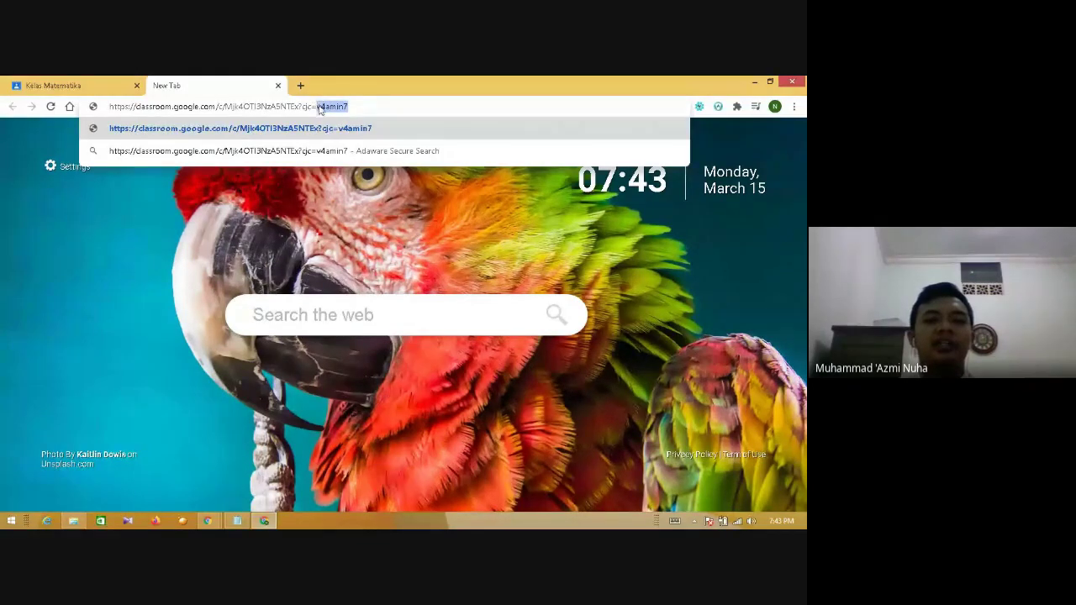
left_click(84, 85)
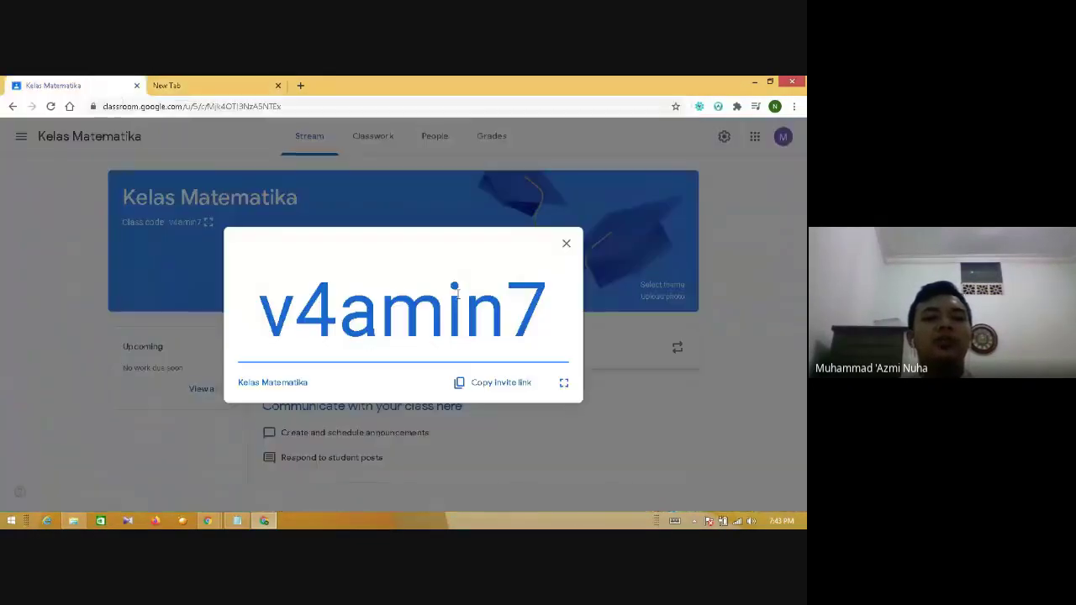
left_click_drag(260, 310, 545, 309)
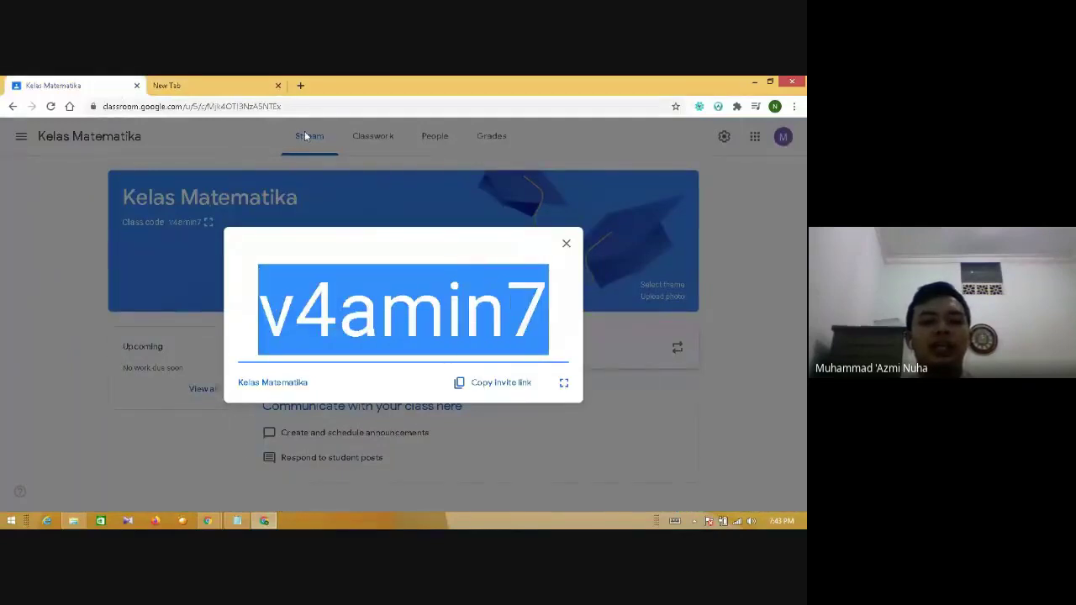
left_click(217, 83)
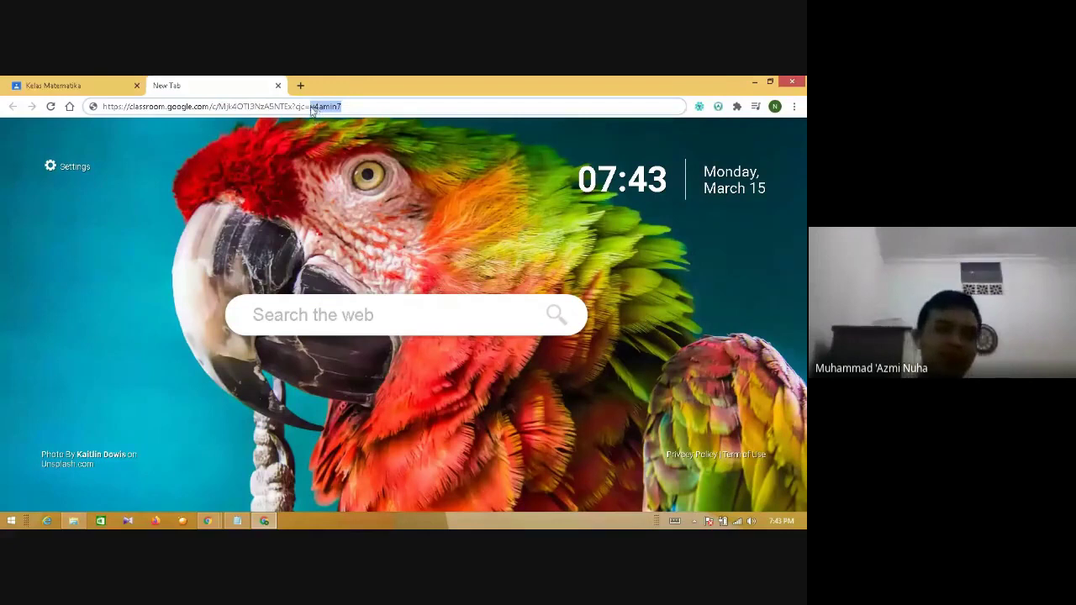
key("ctrl+Tab")
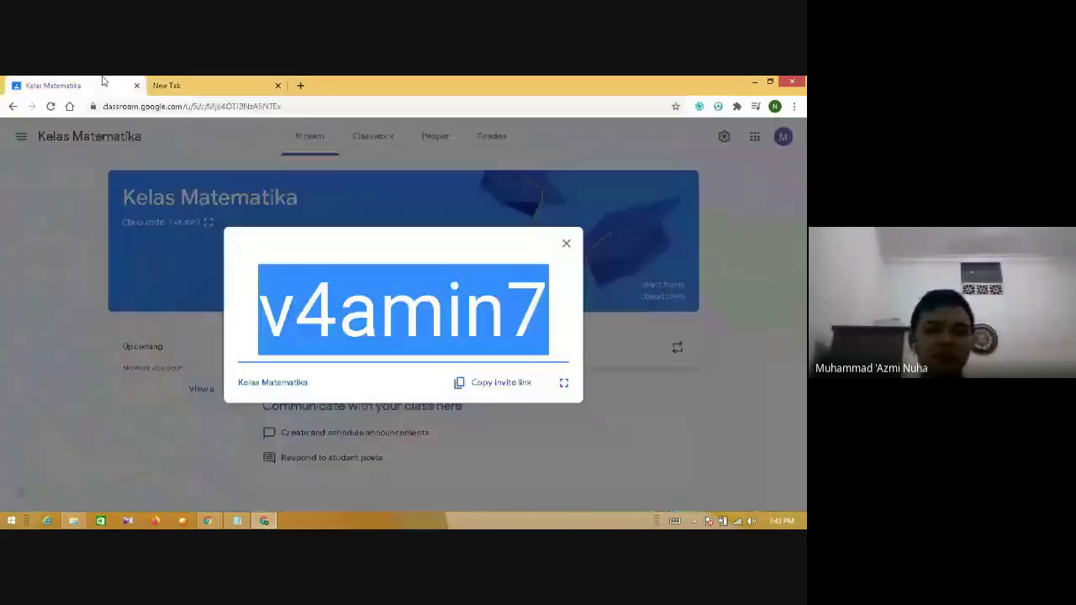
left_click(566, 244)
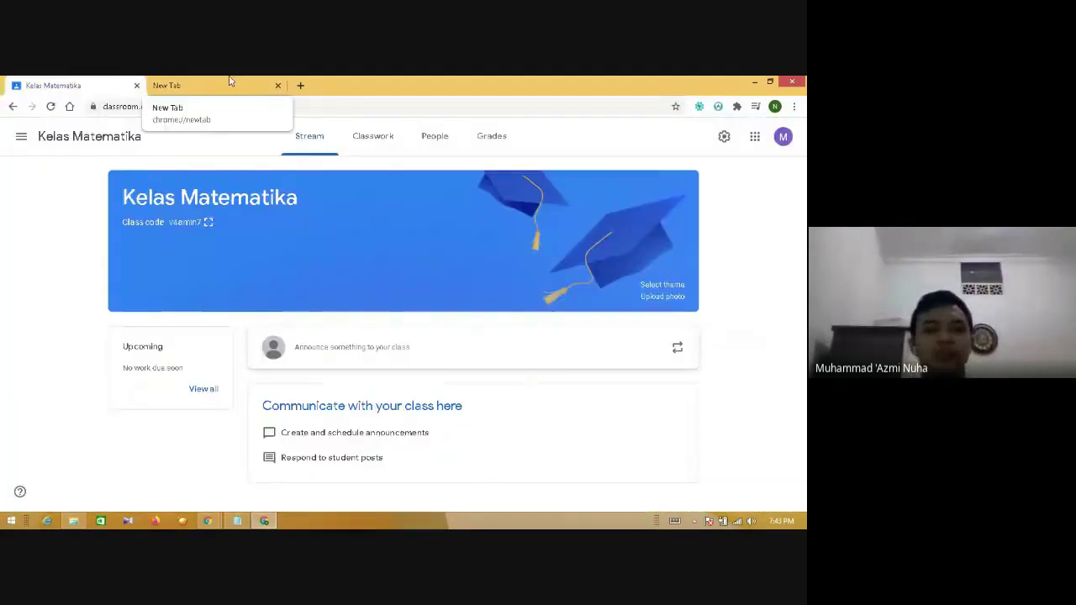
left_click(231, 81)
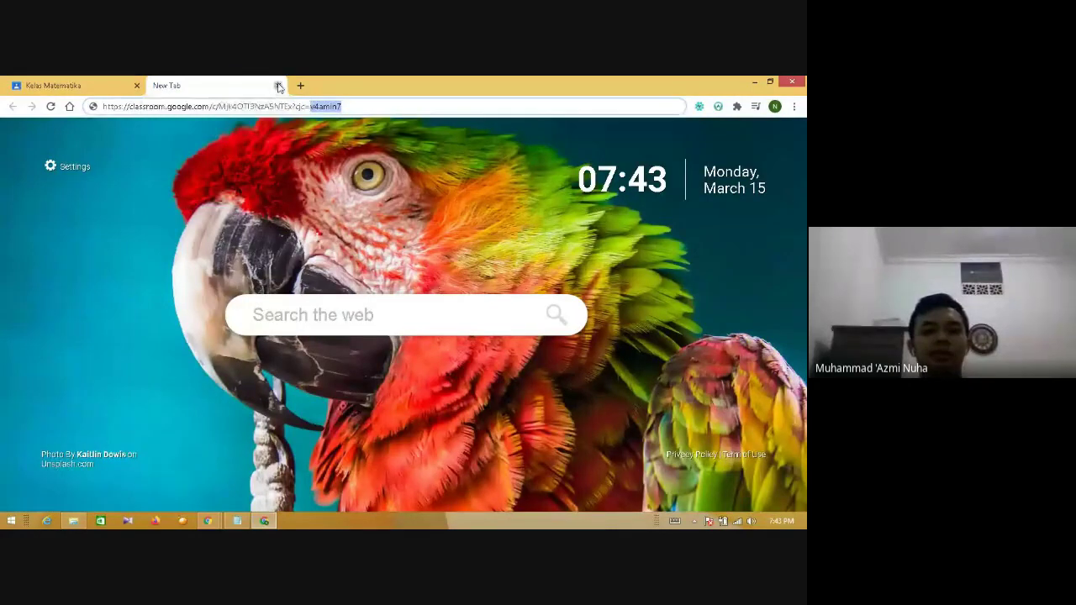
left_click(278, 85)
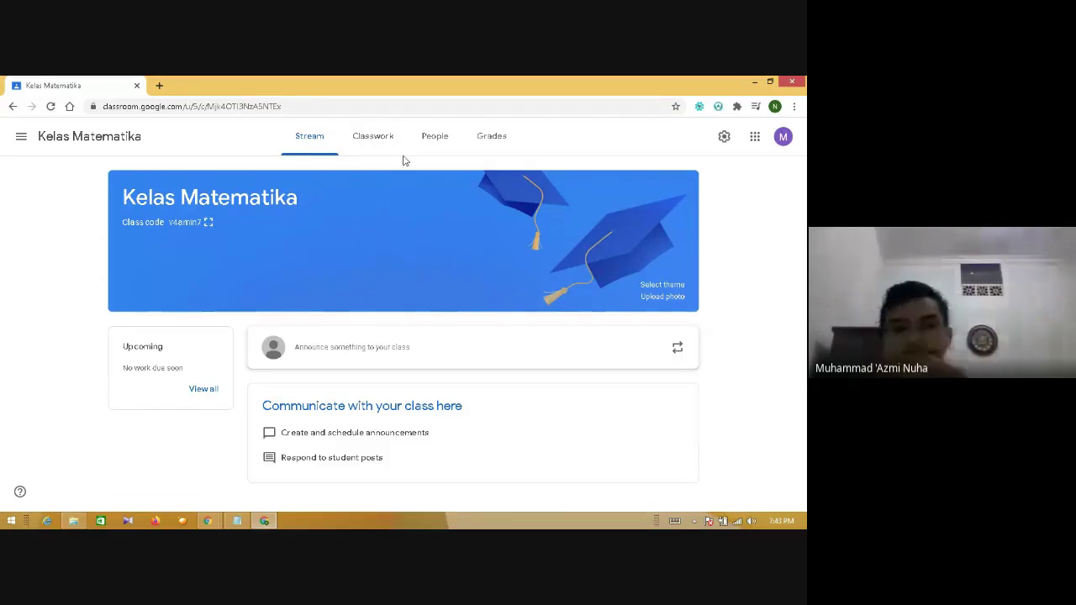
- View the empty Grades tab, then the People list with one teacher and no students
left_click(493, 139)
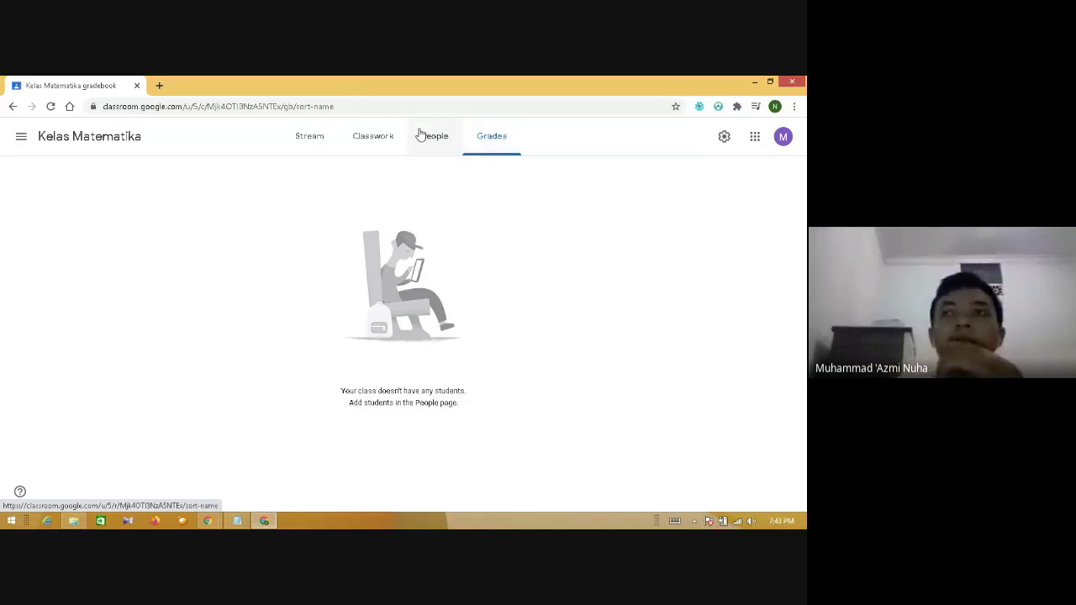
left_click(440, 143)
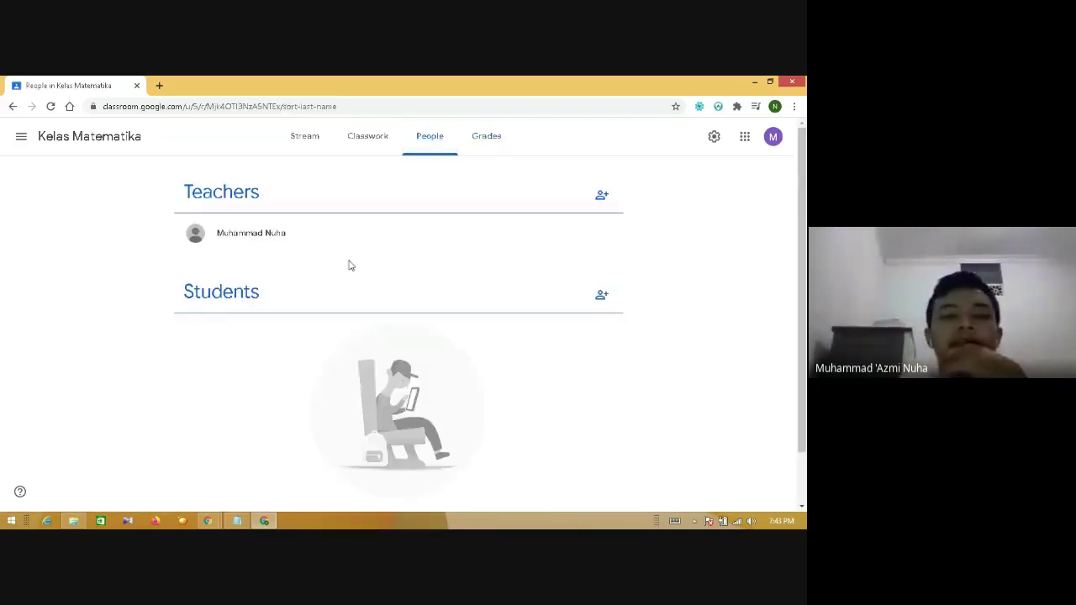
mouse_move(804, 187)
left_mouse_down()
mouse_move(805, 381)
mouse_move(805, 187)
left_mouse_up()
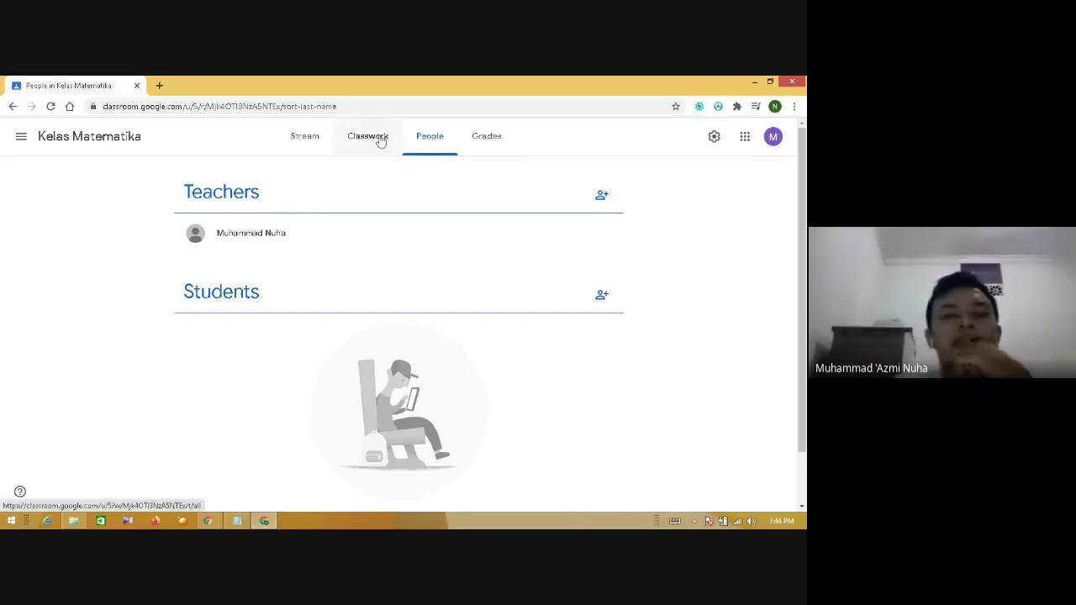
- Open the Classwork page and its Create menu
left_click(381, 141)
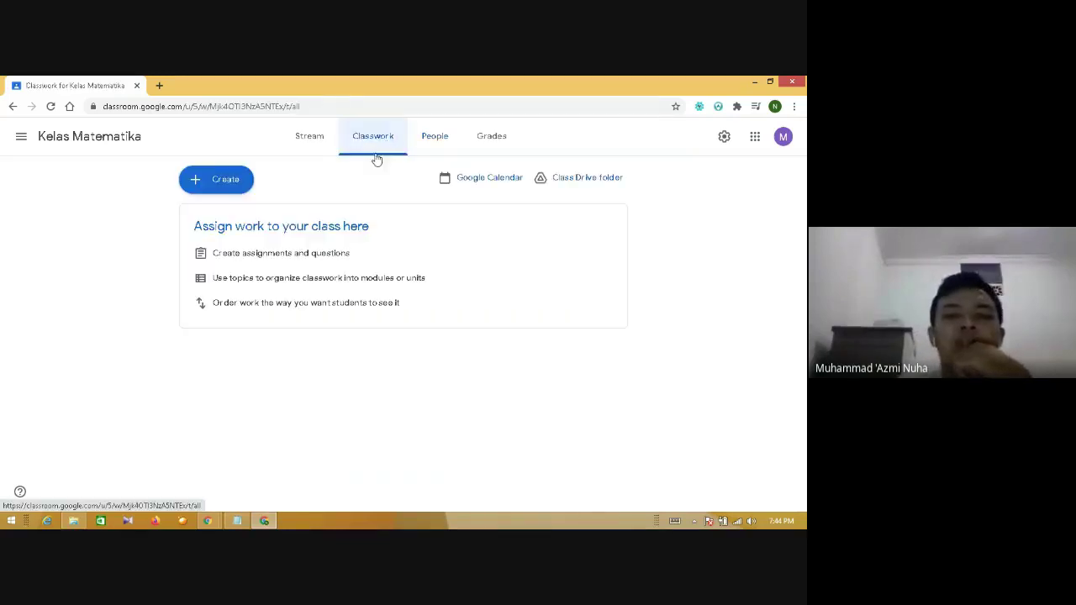
left_click(224, 182)
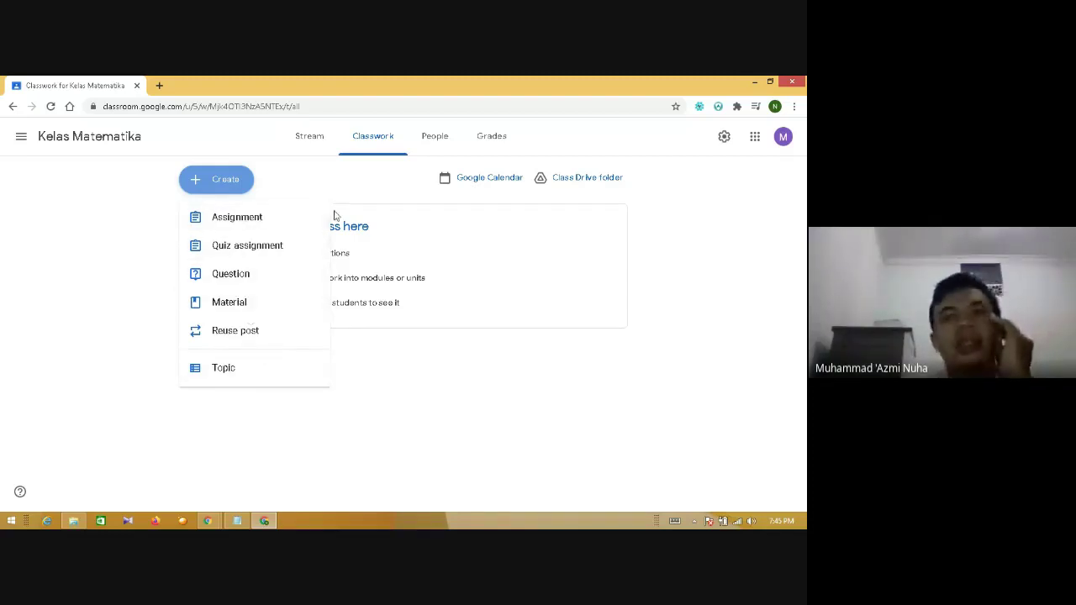
- Start a new assignment and title it '1. Tugas Materi Kubus dan Balok'
left_click(267, 221)
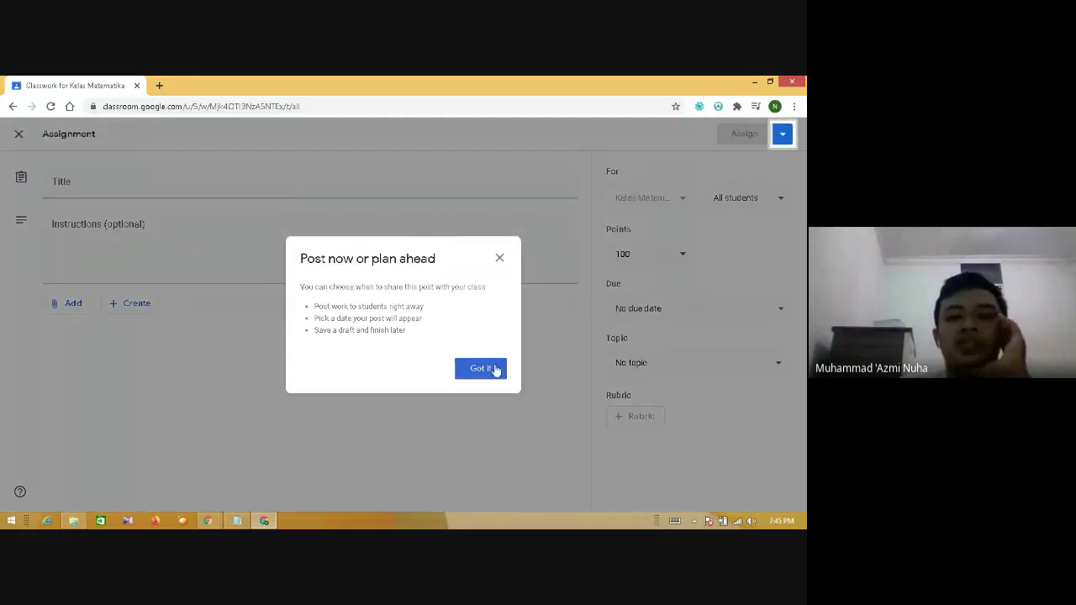
left_click(492, 373)
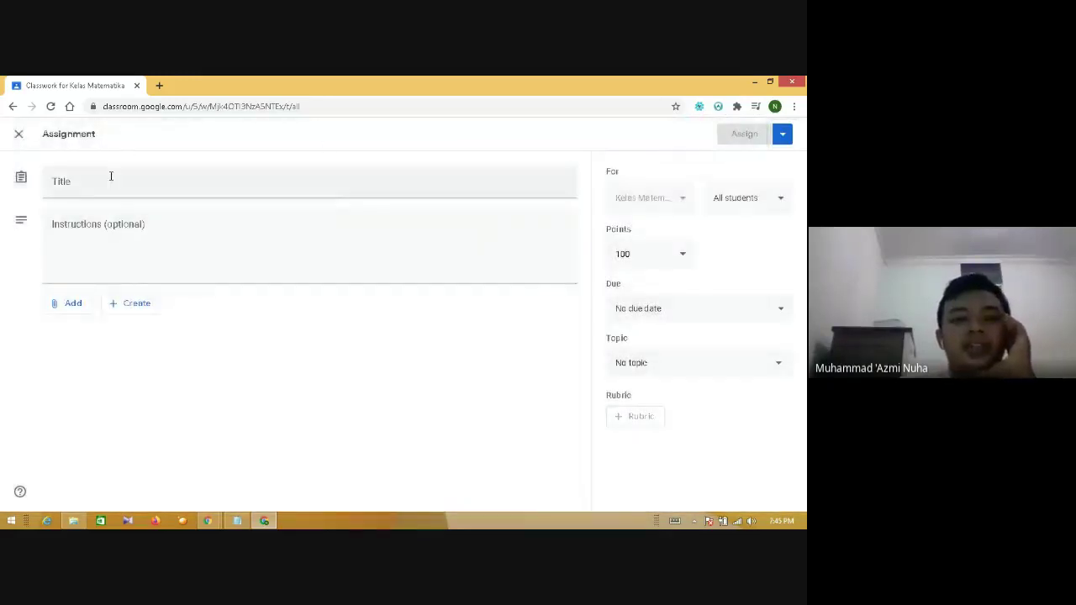
left_click(99, 179)
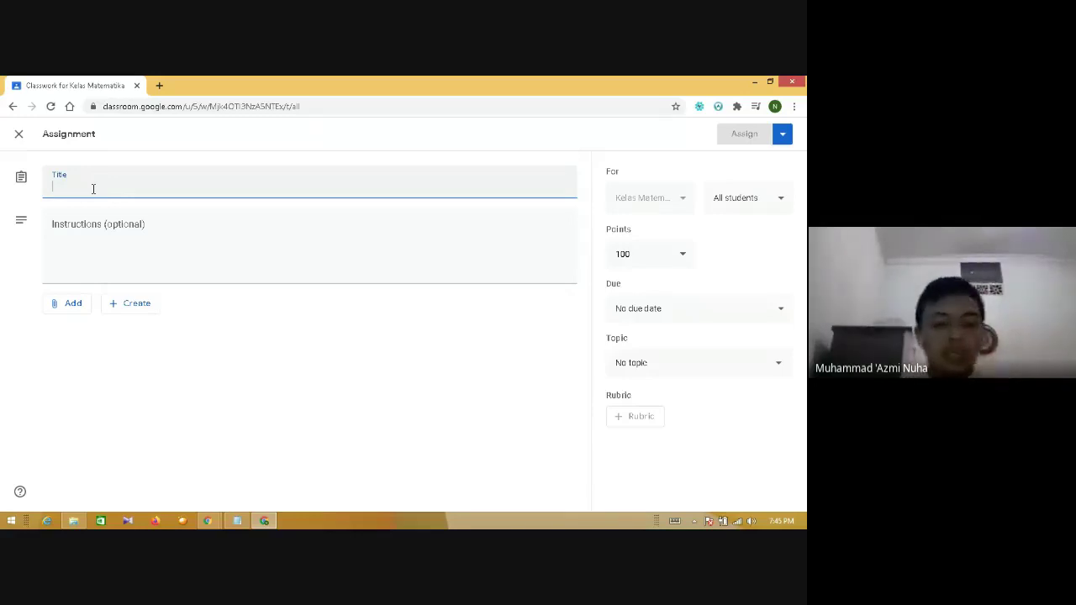
type("1")
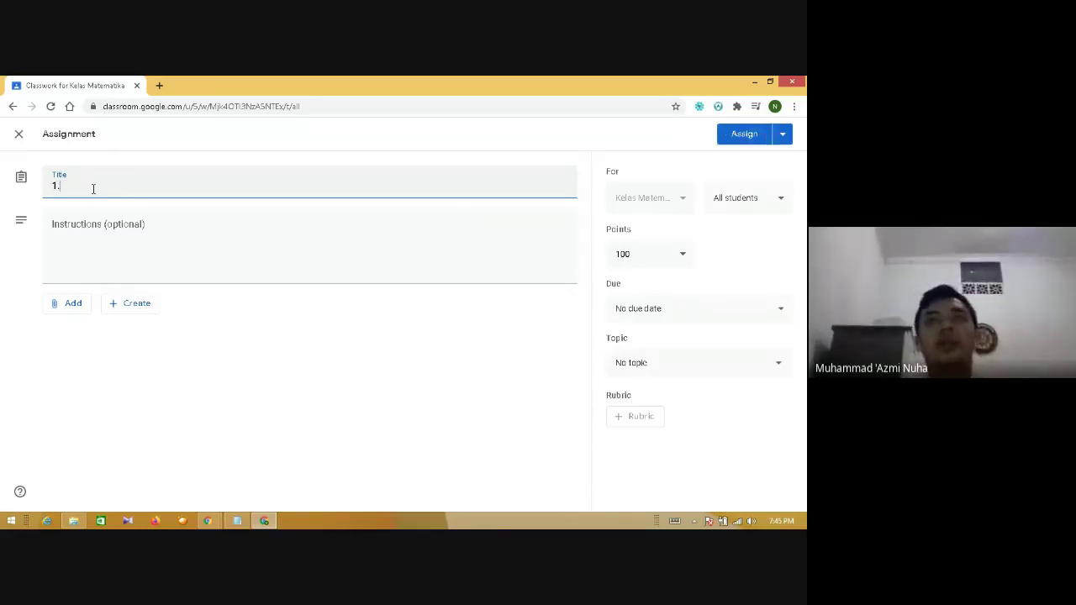
type(".")
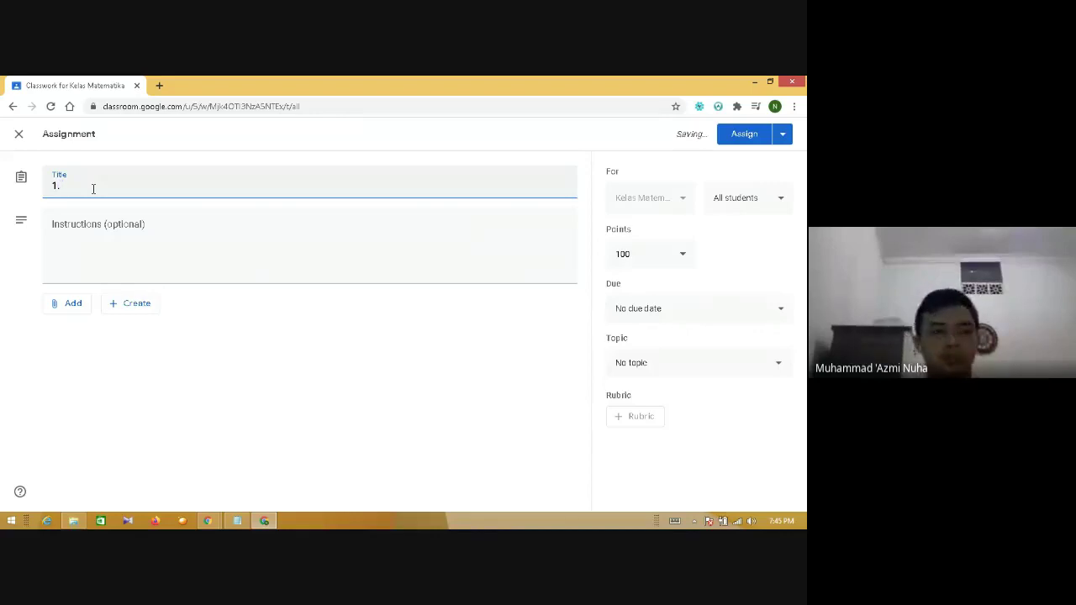
type(" Tugas")
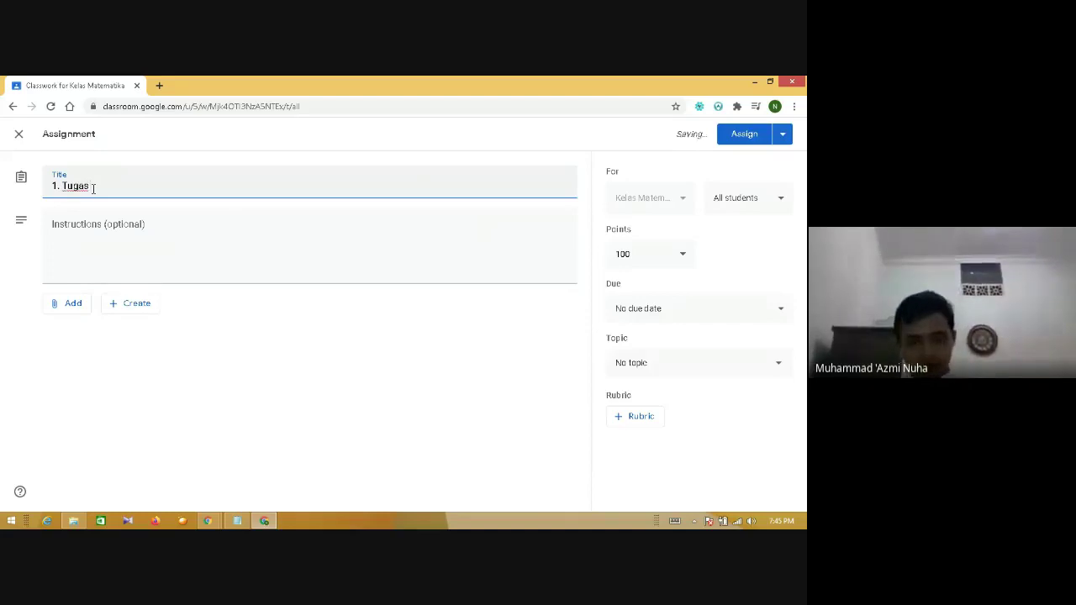
type(" Materi")
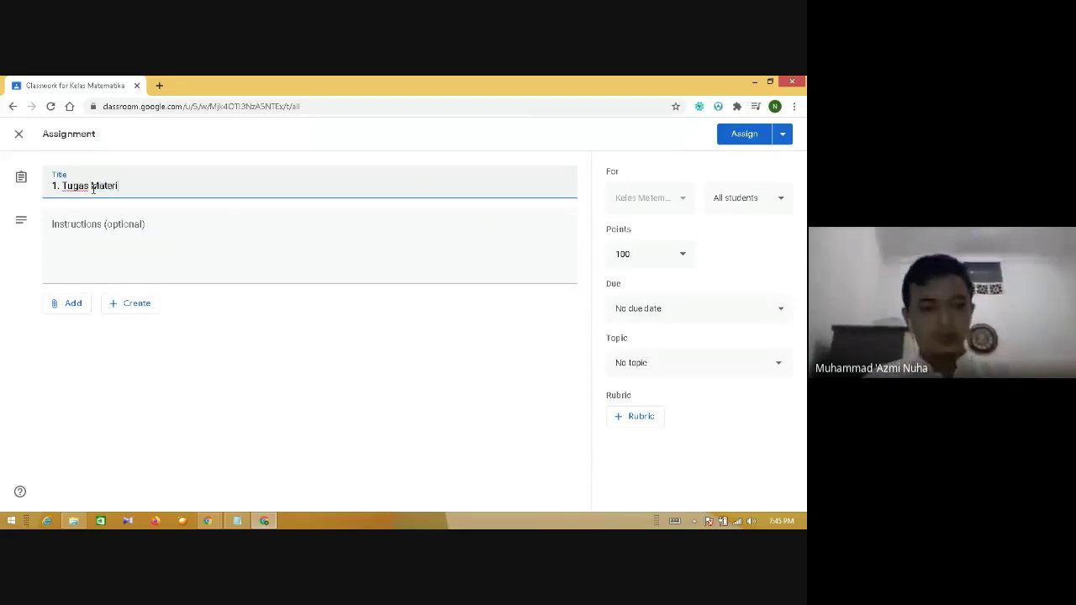
type(" Kulius dan ")
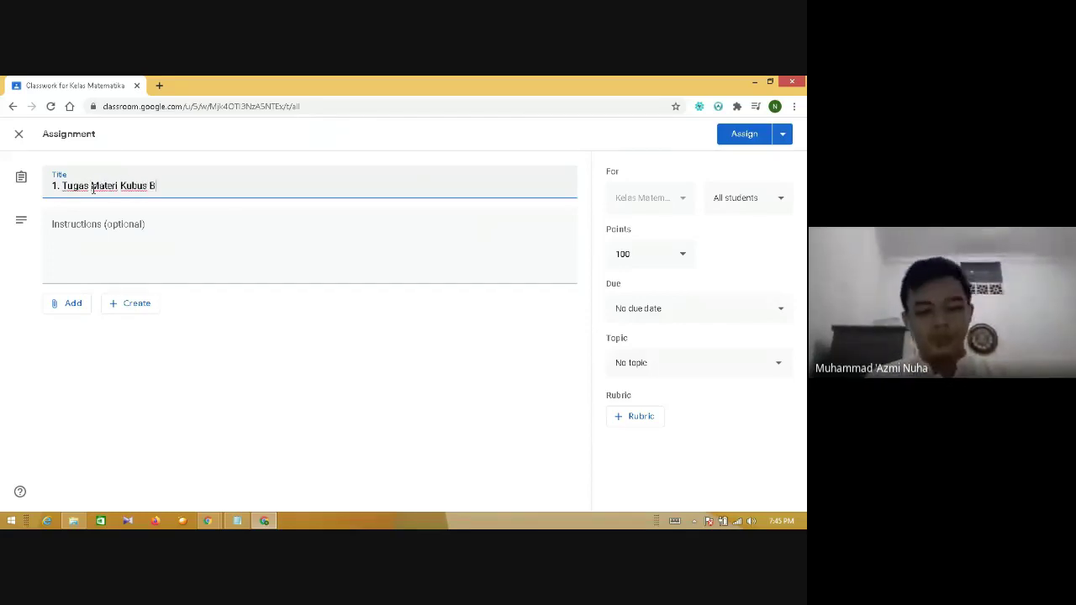
type("Balok")
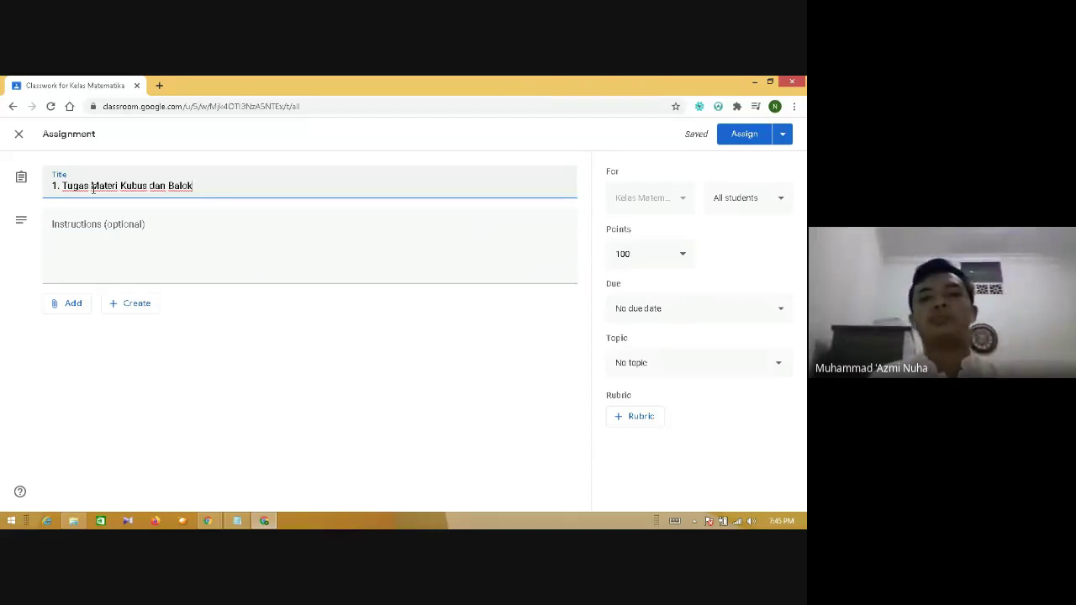
- Keep 100 points and set the due date to Mar 16, 2021 with no due time
left_click(677, 259)
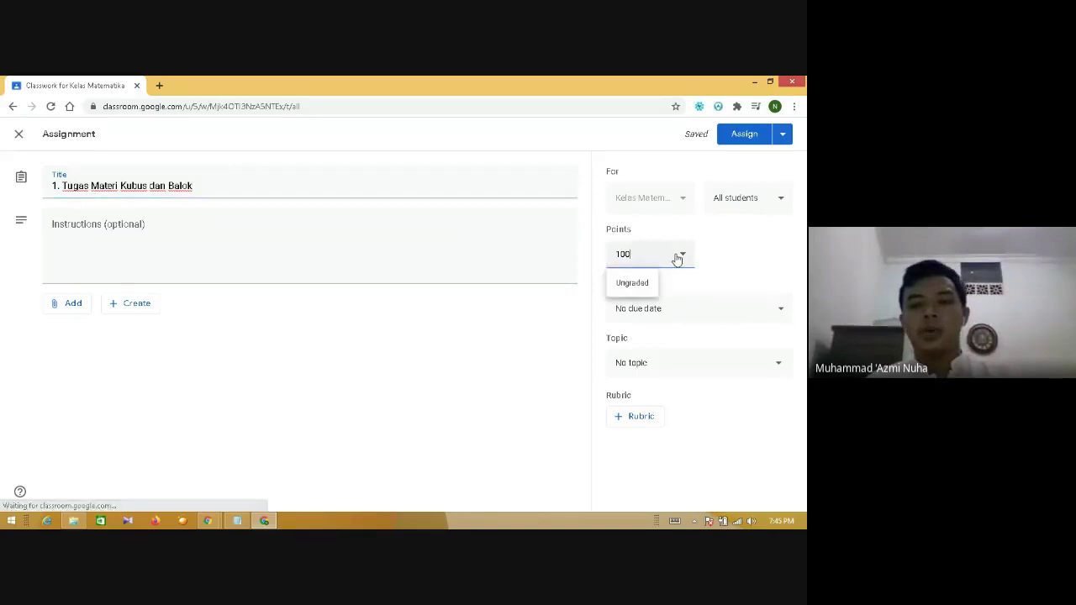
left_click(720, 254)
left_click(687, 310)
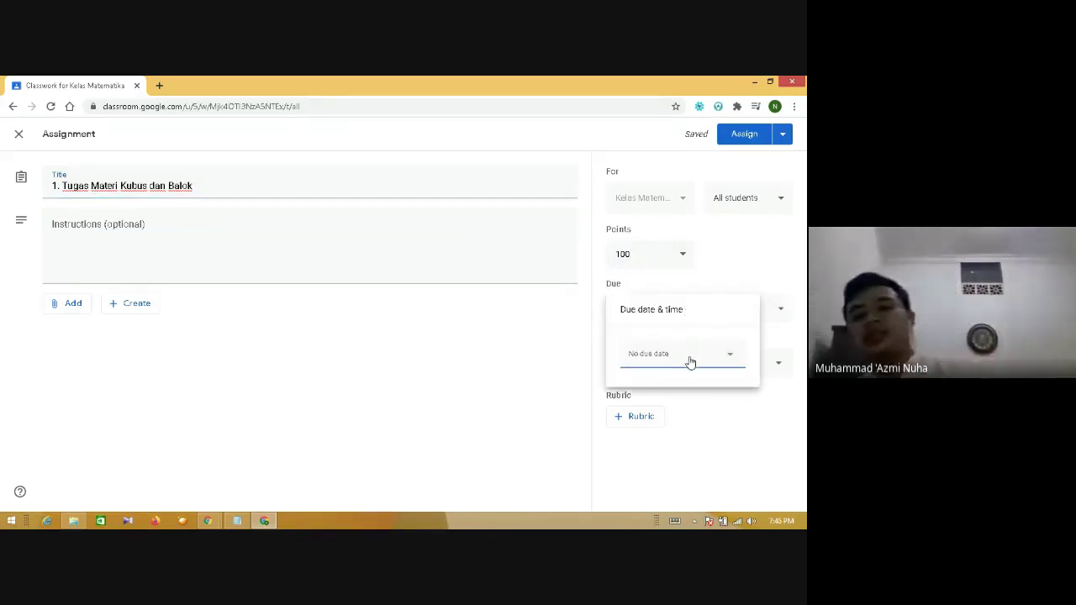
left_click(690, 357)
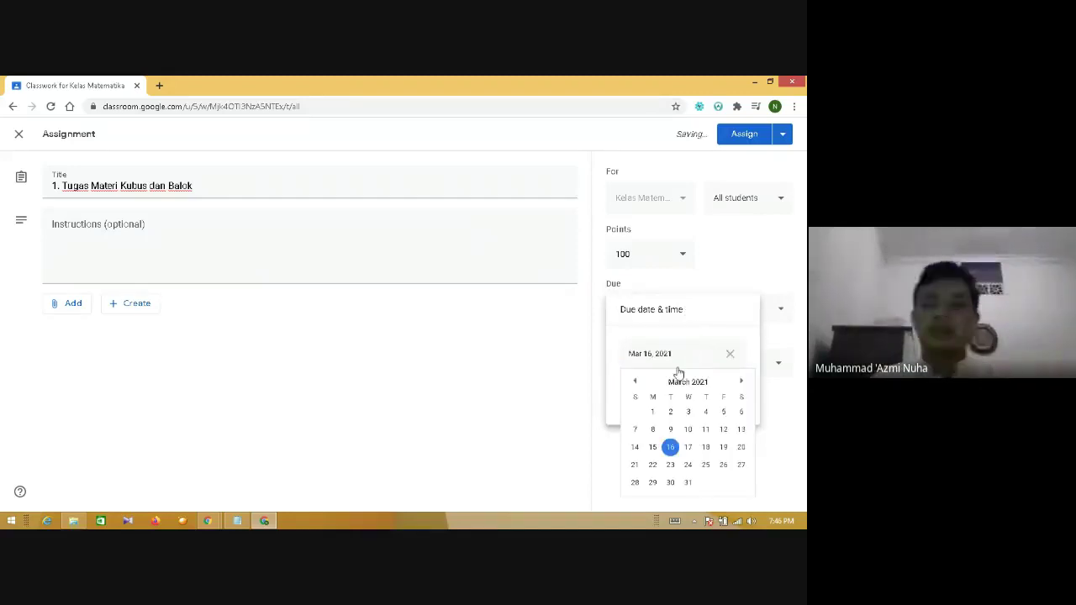
left_click(670, 448)
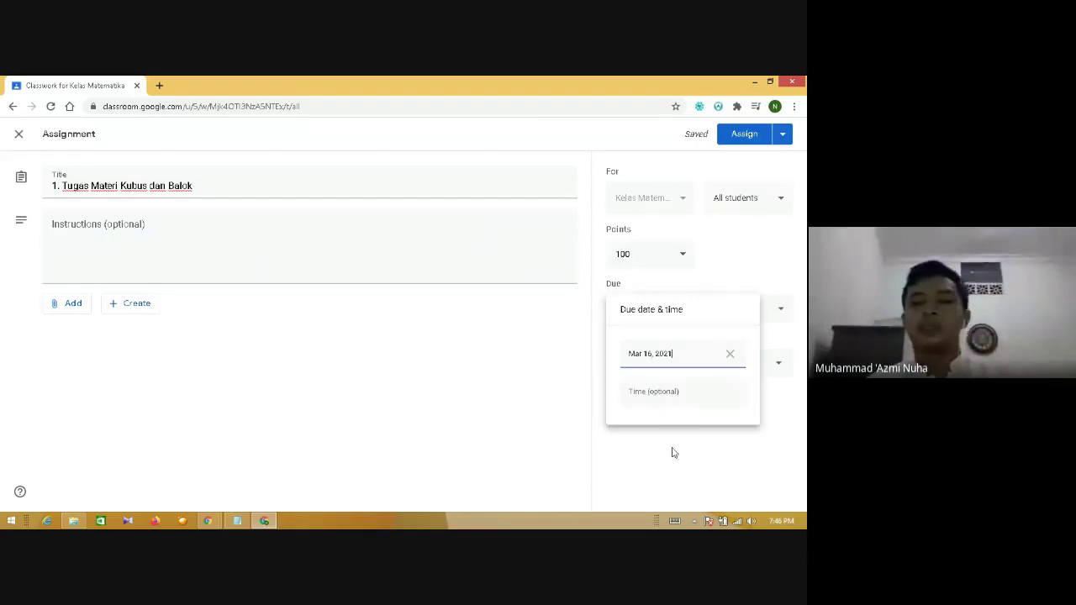
left_click(657, 392)
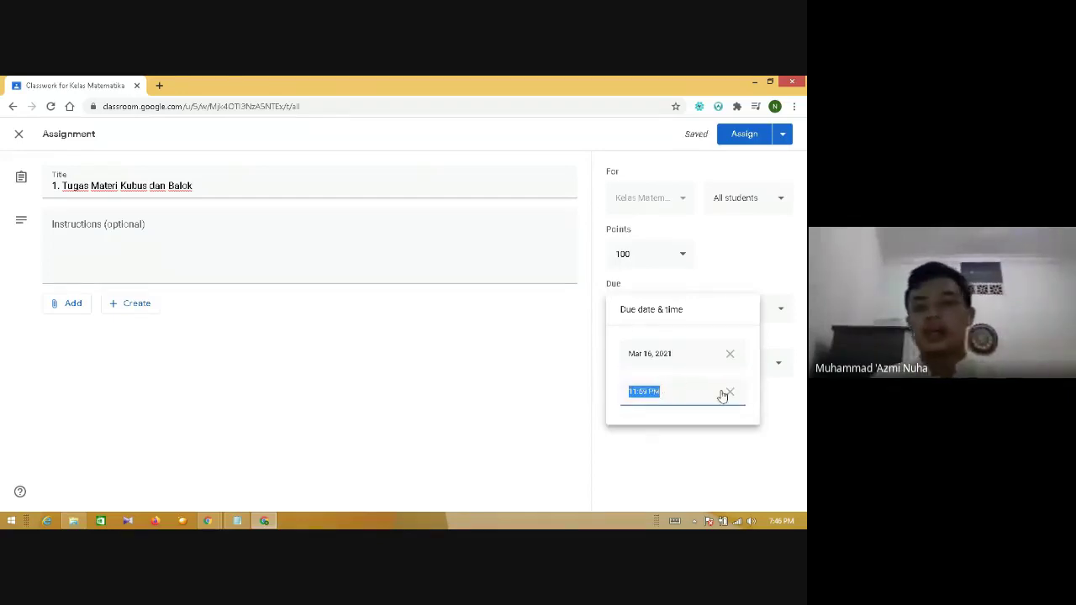
left_click(731, 395)
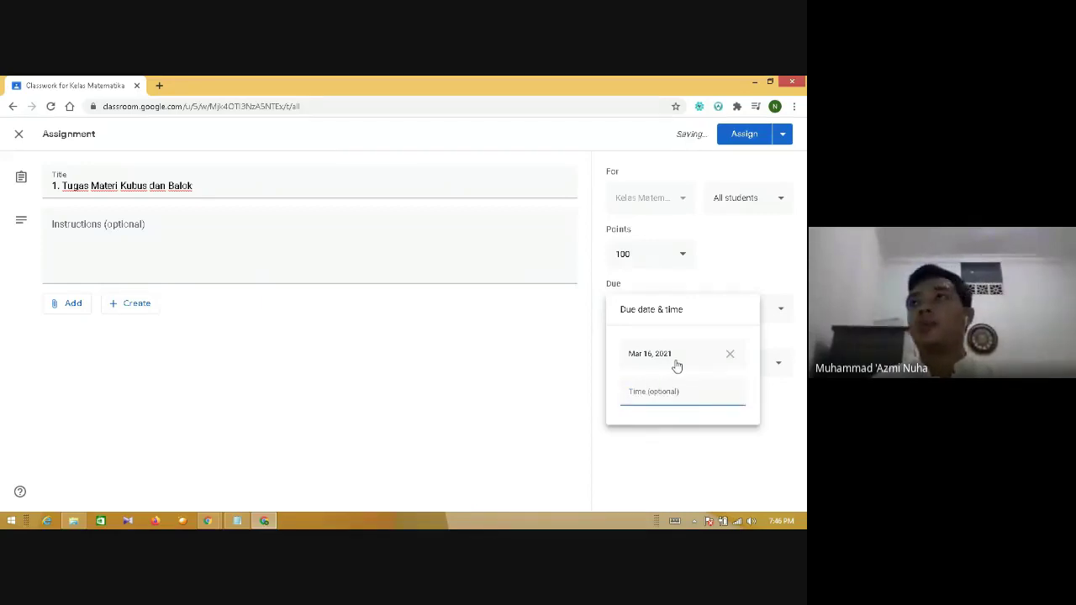
left_click(721, 258)
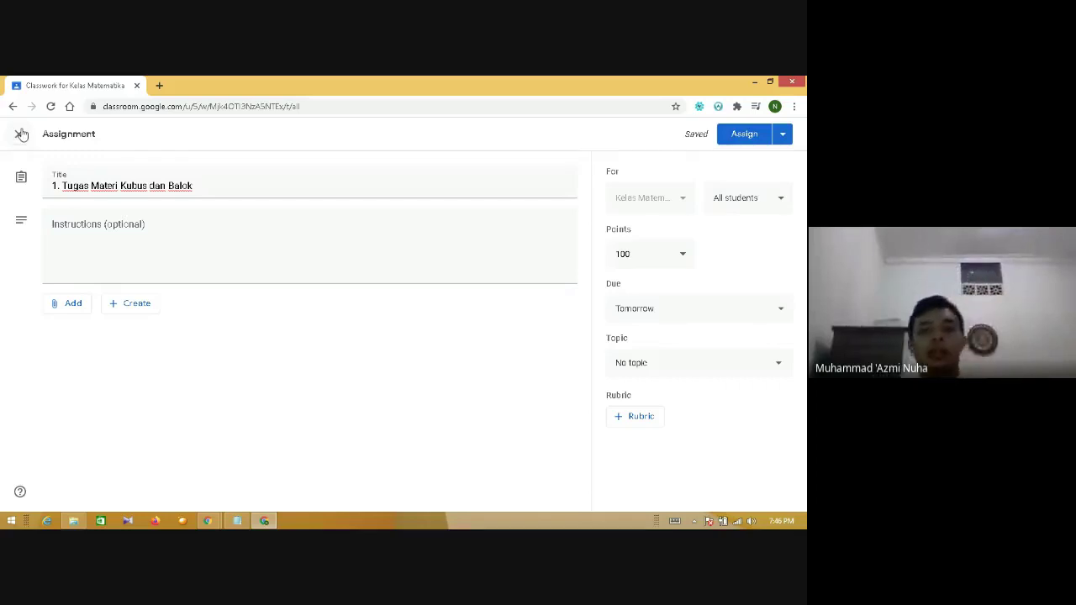
- Close the assignment editor and delete the Kubus dan Balok draft assignment
left_click(22, 135)
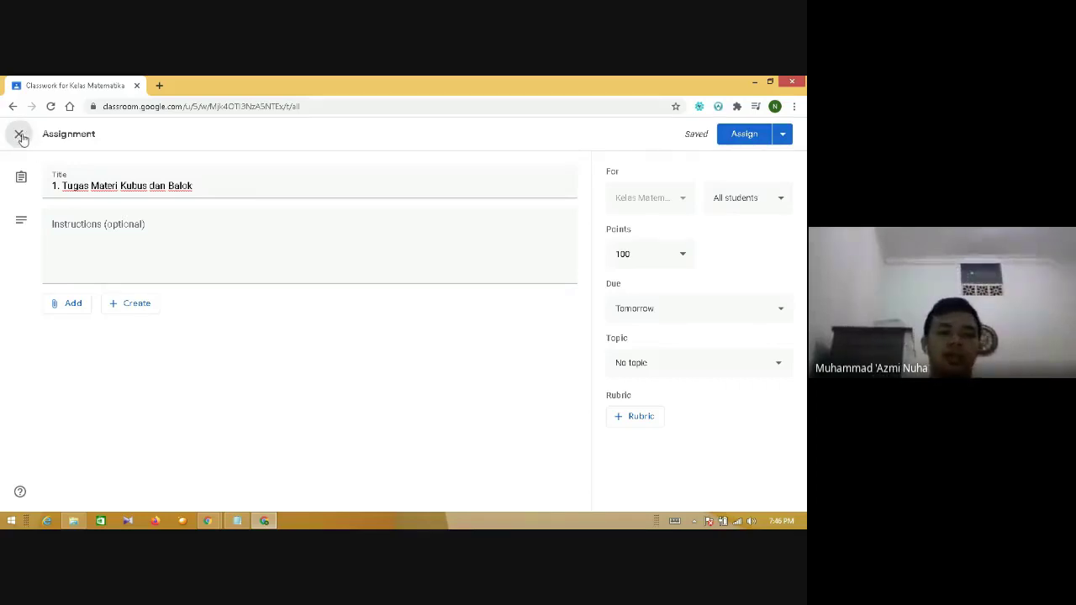
left_click(610, 220)
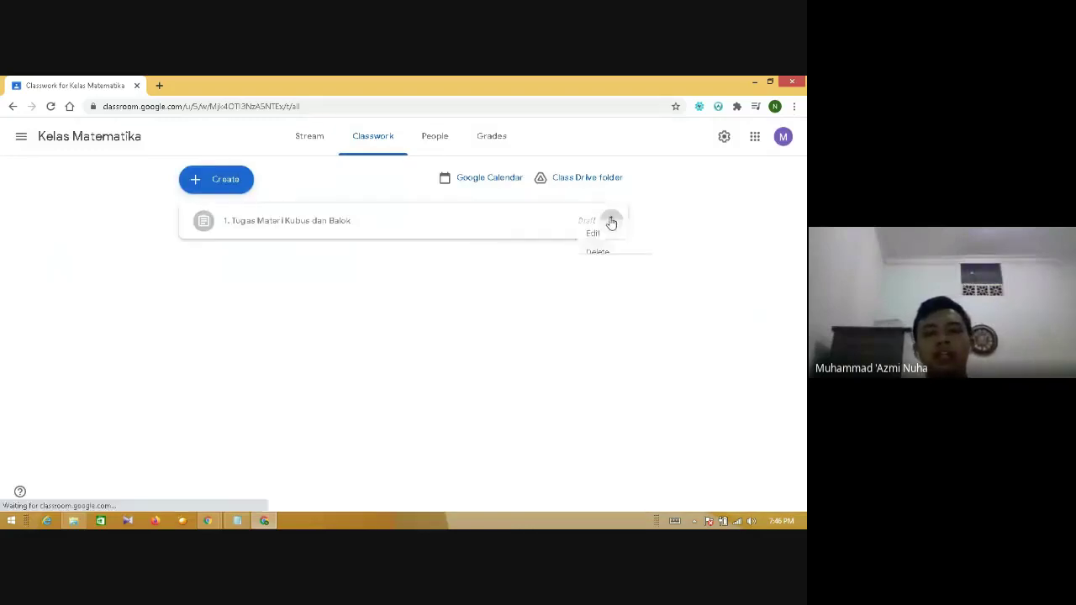
left_click(580, 269)
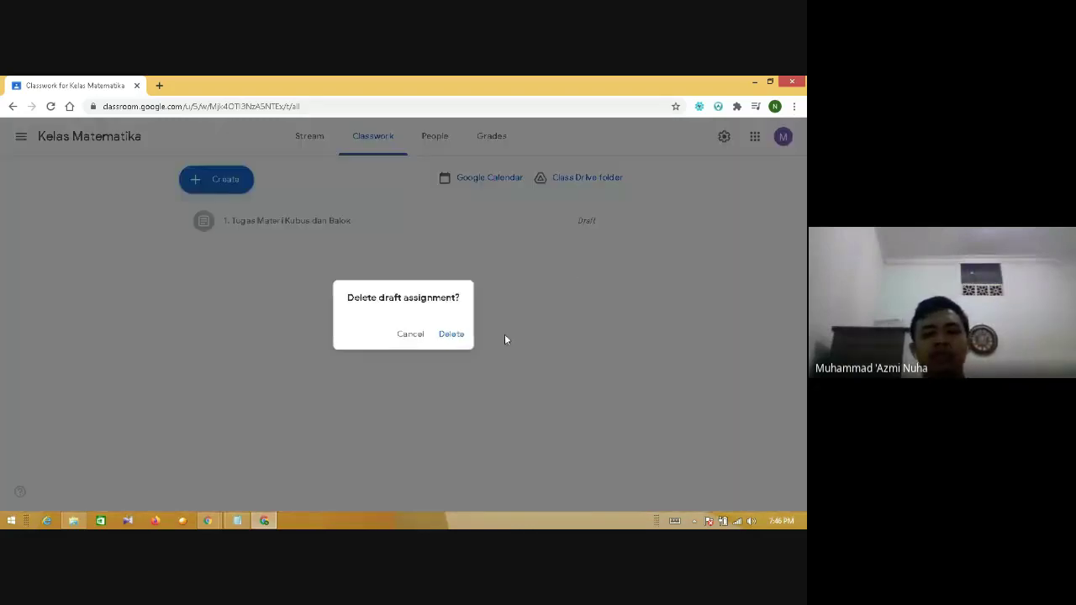
left_click(455, 336)
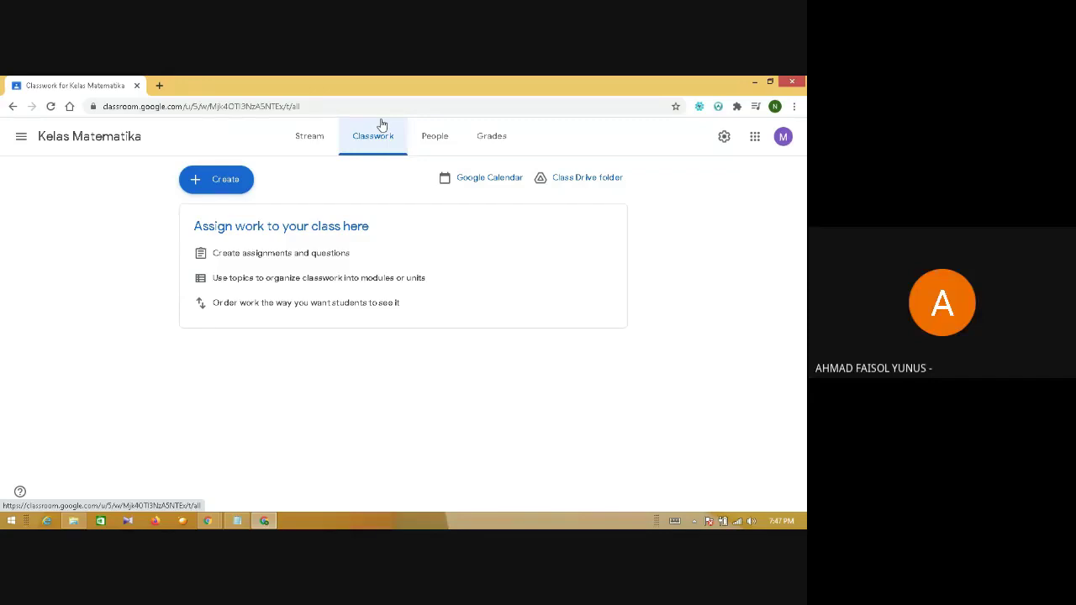
- Open a new Chrome tab and load edmodo.com
left_click(160, 85)
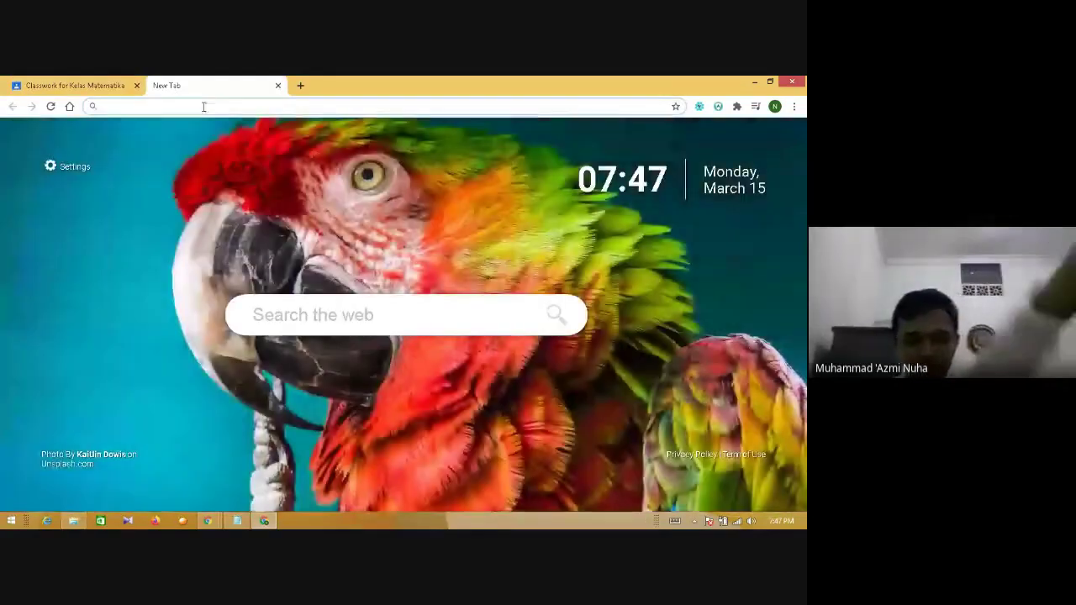
left_click(203, 106)
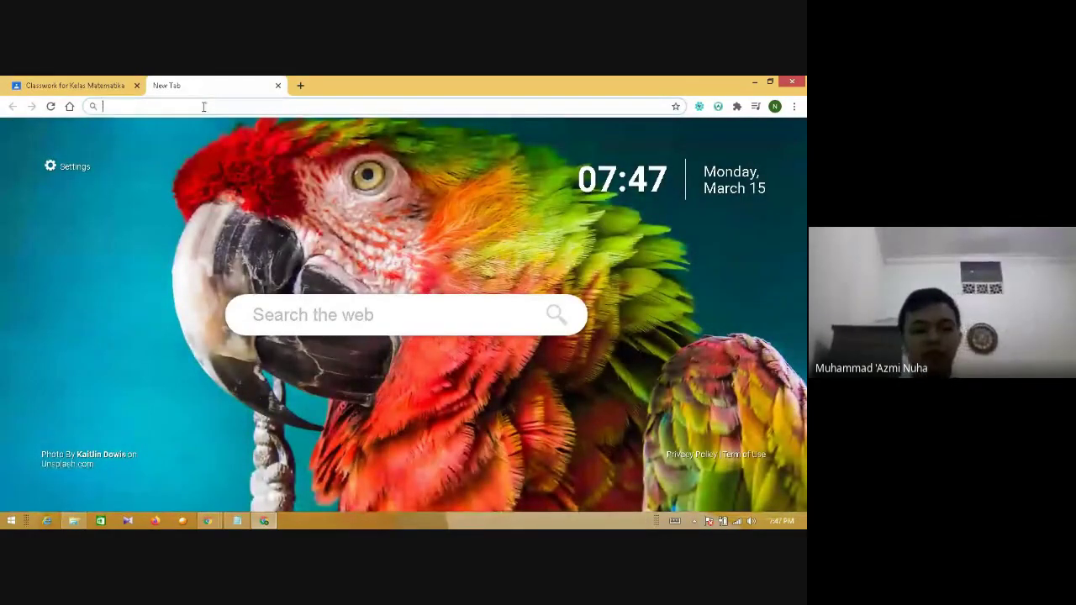
type("ed")
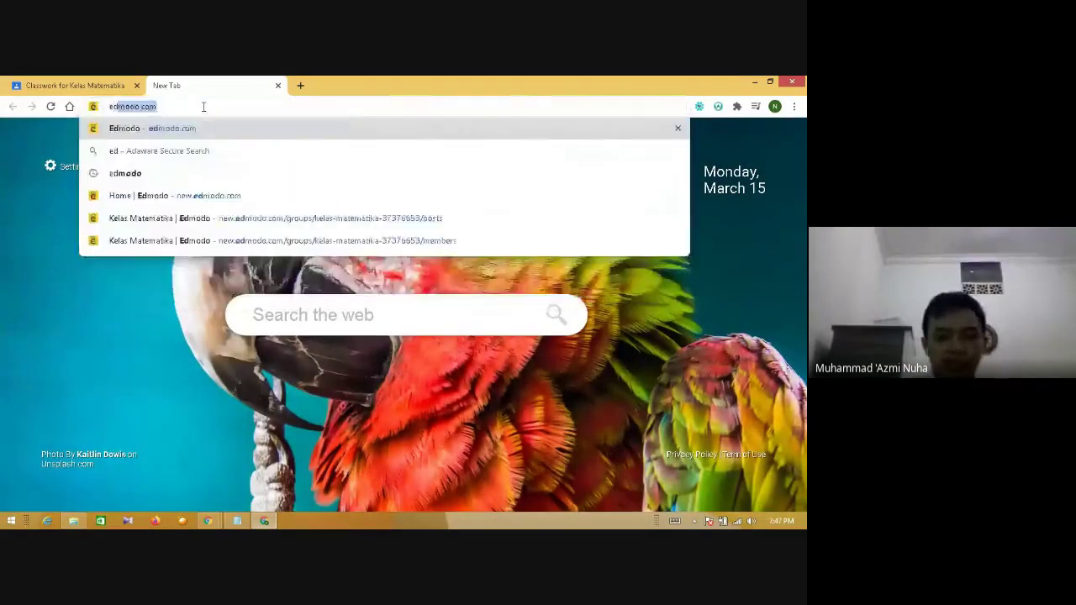
type("modo.com")
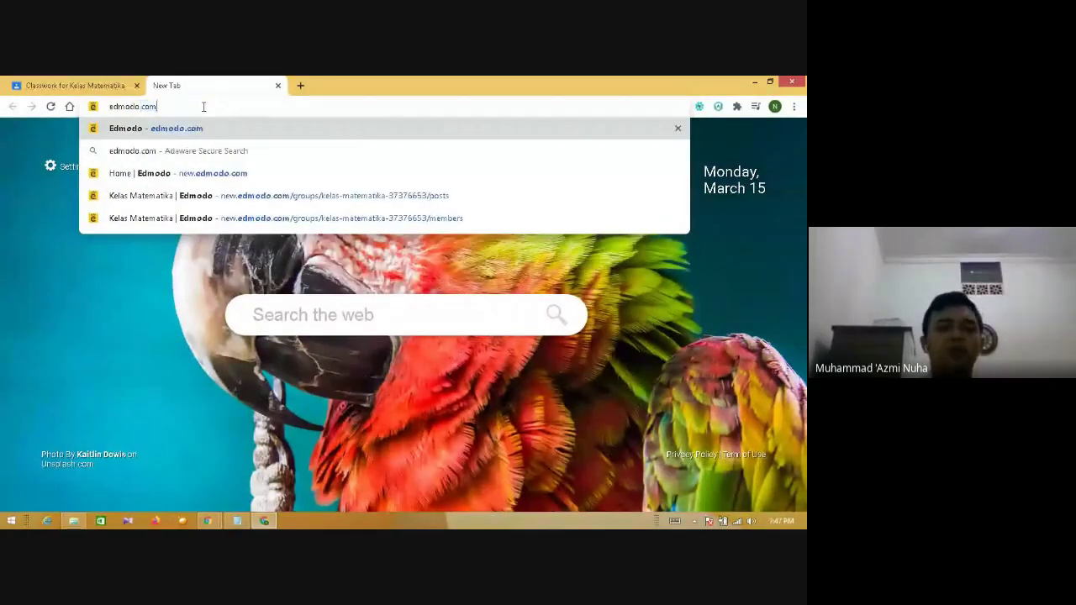
key("Return")
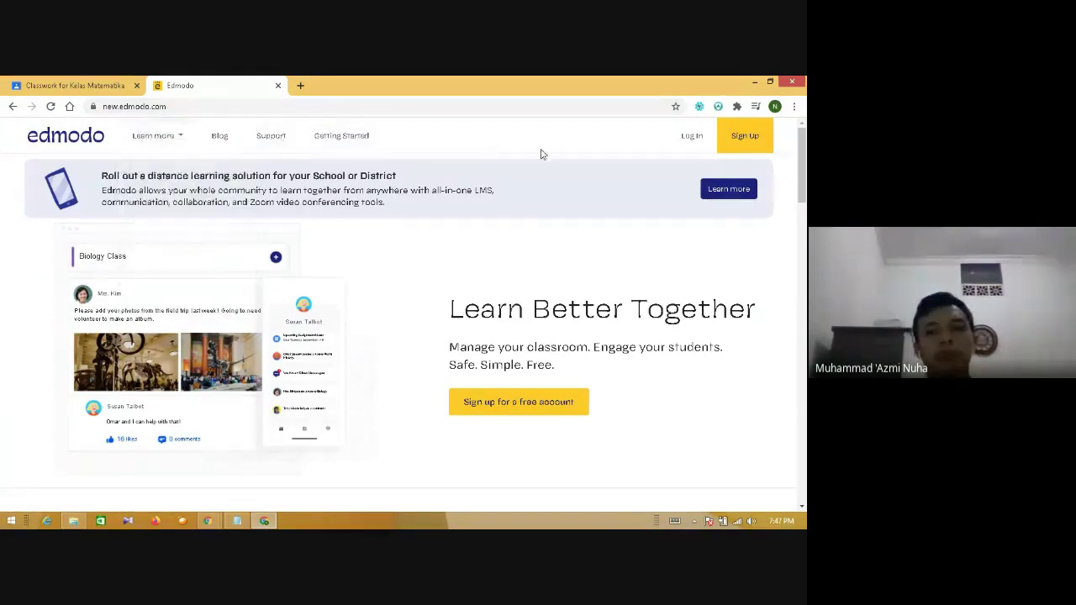
- Start signing up on Edmodo to see the Teacher, Student and Parent account choices
left_click(759, 143)
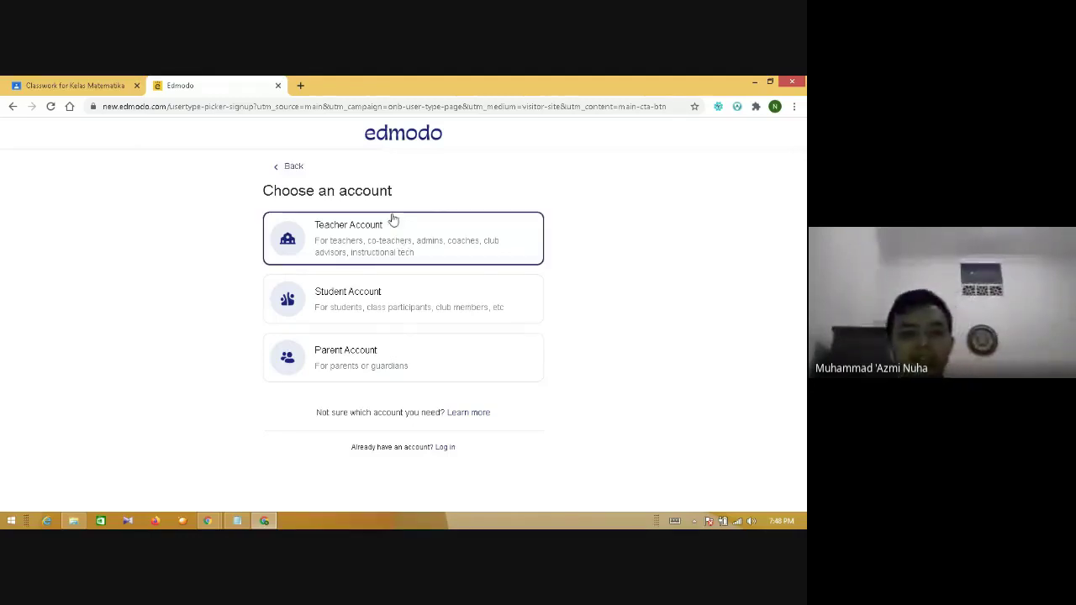
- Choose a Teacher account with Indonesia as the location and continue to the sign-up form
left_click(385, 233)
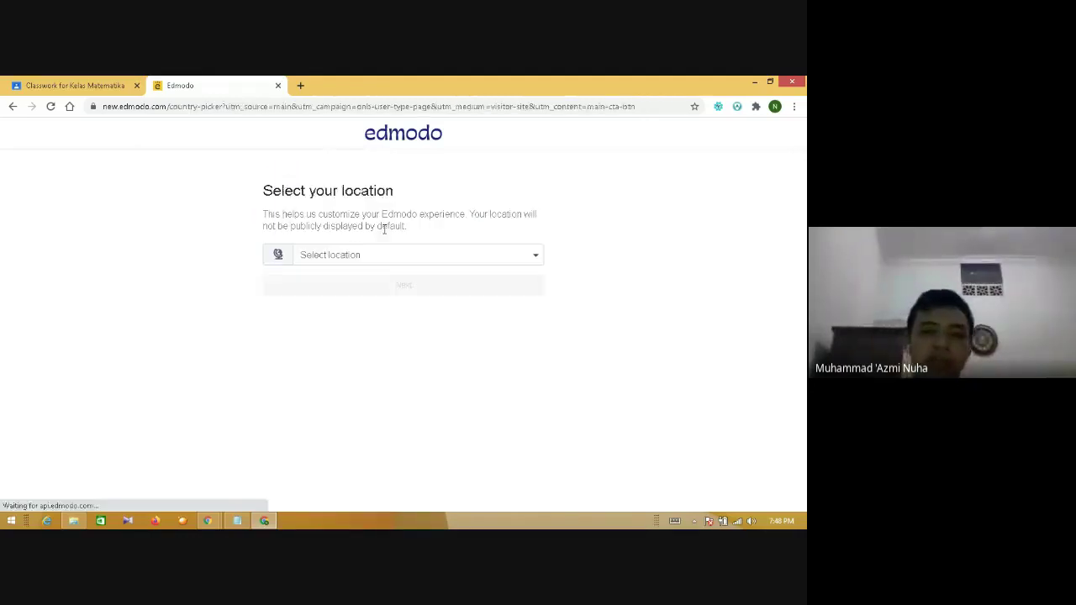
left_click(465, 256)
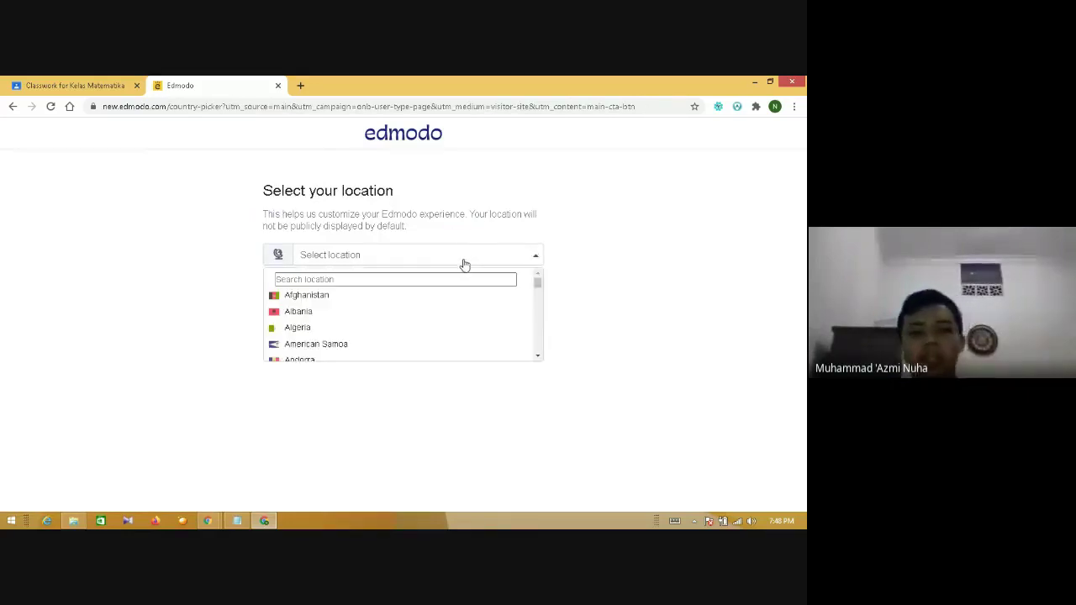
type("indones")
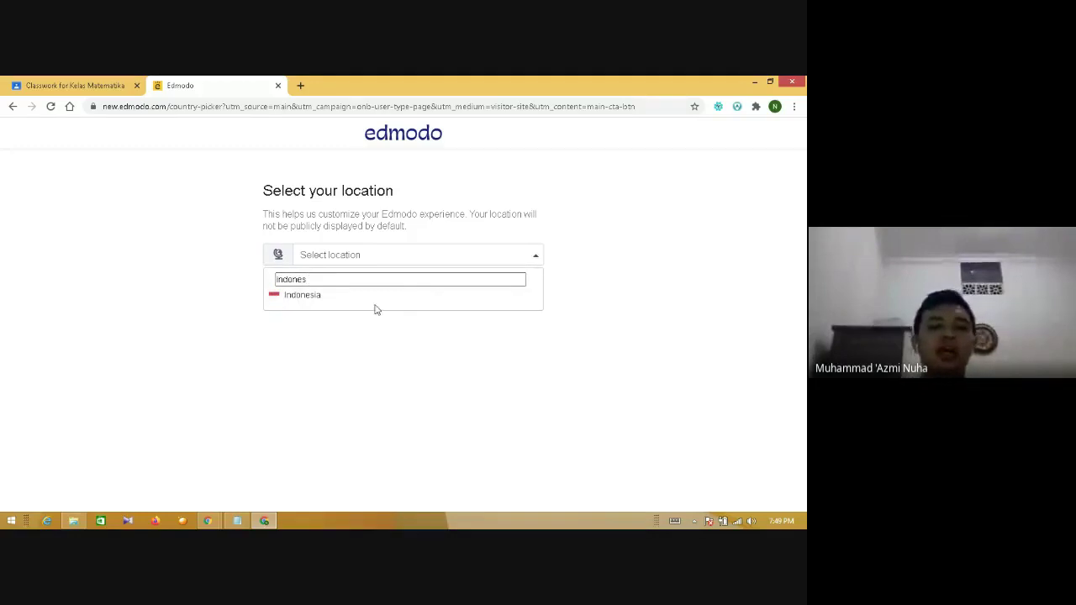
left_click(375, 301)
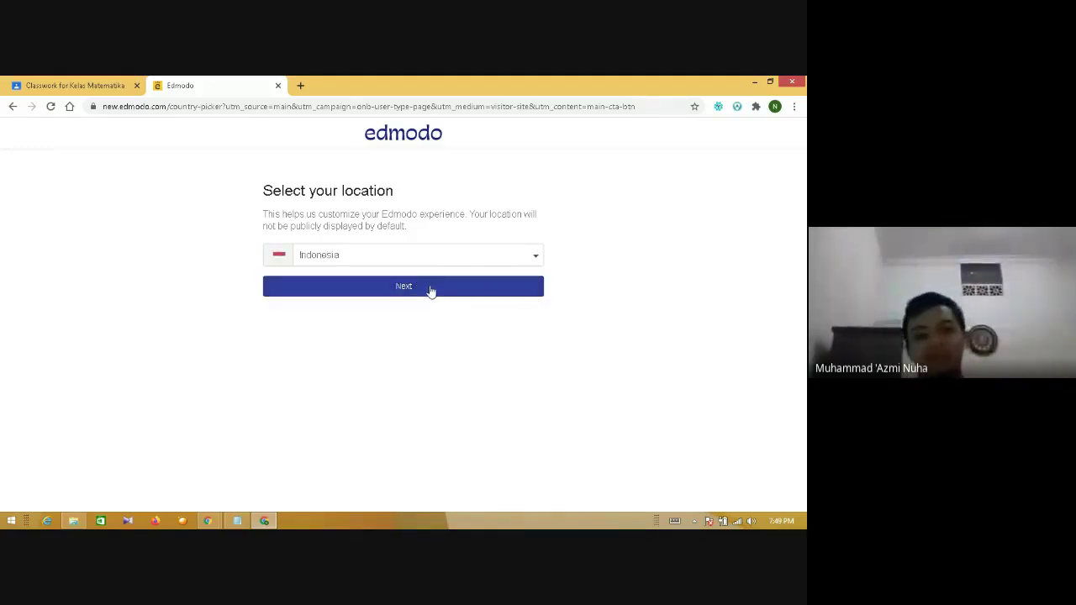
left_click(430, 287)
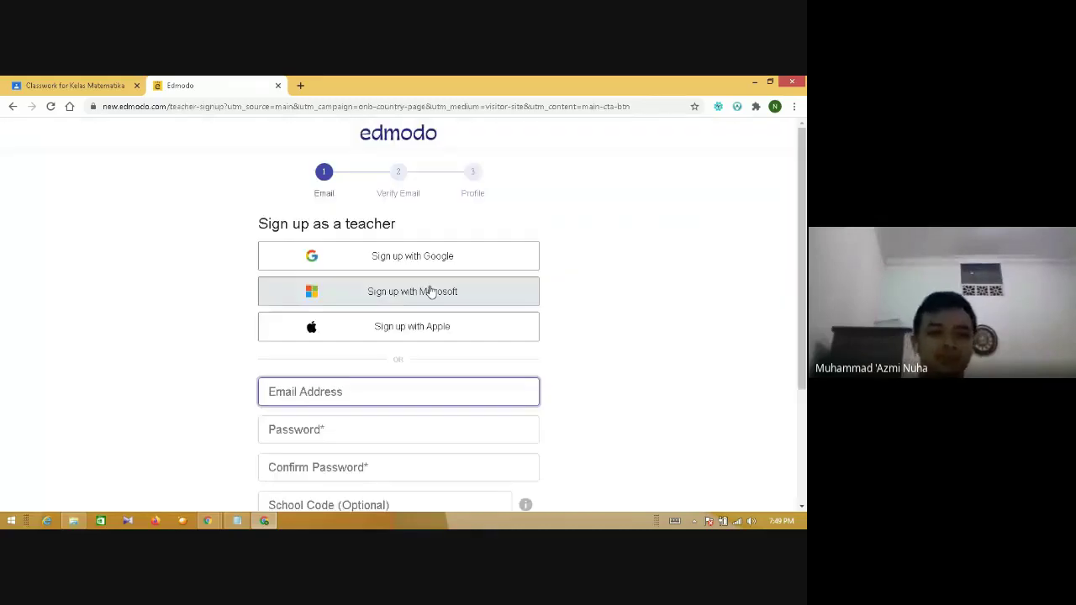
scroll(804, 196, "down", 3)
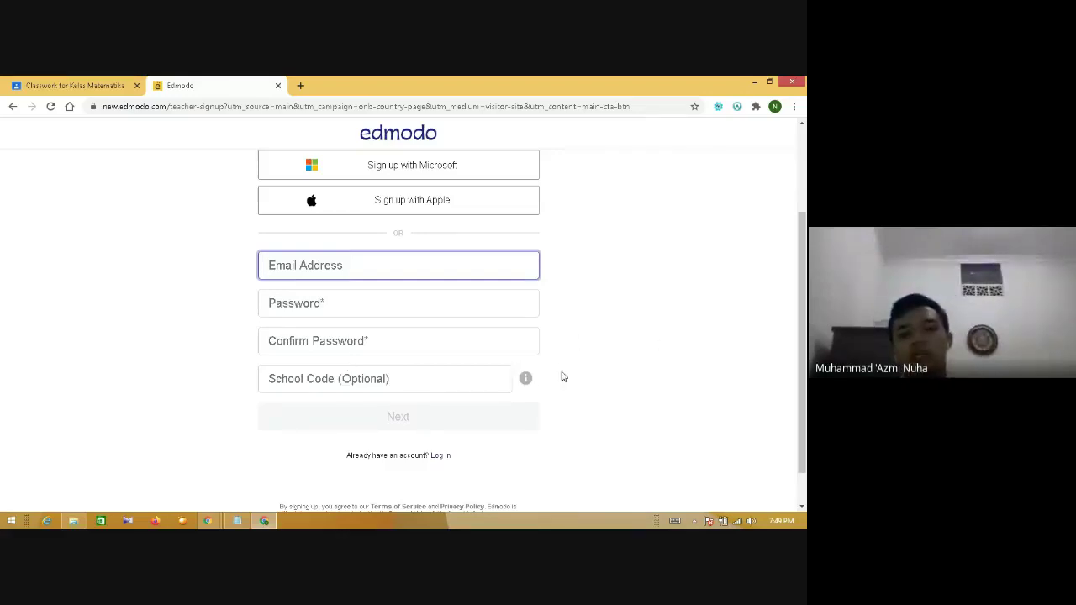
scroll(766, 305, "up", 3)
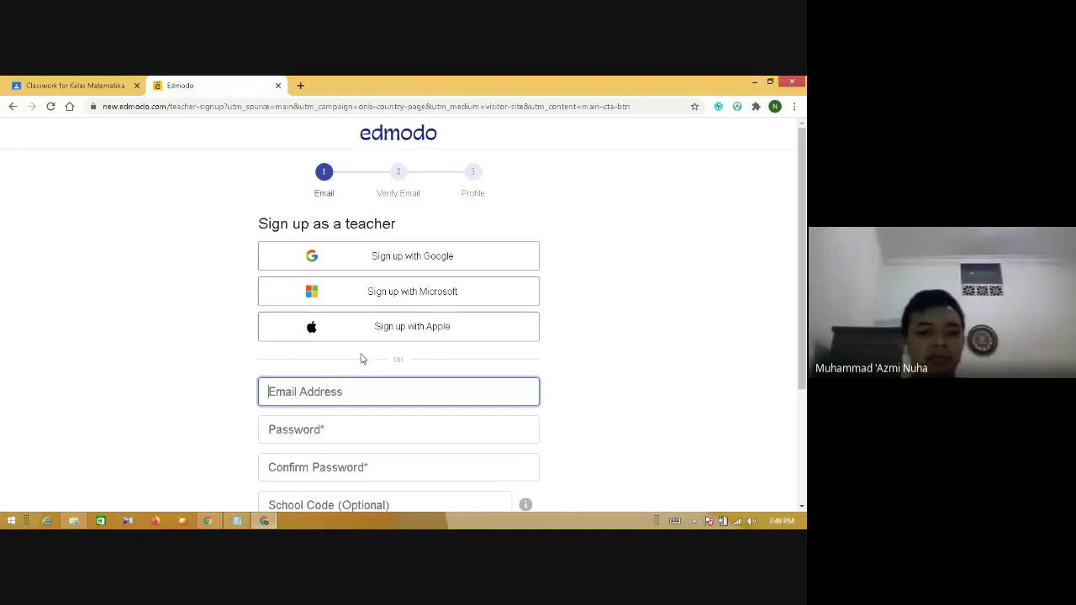
- Sign up with Google, picking the Google account and allowing Edmodo access
left_click(394, 263)
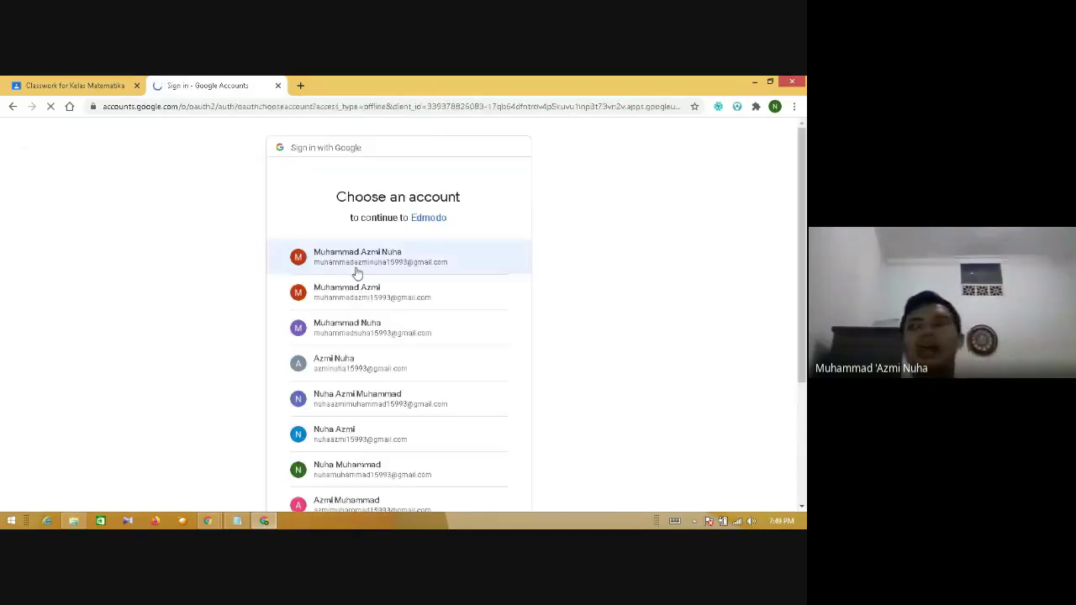
left_click(359, 334)
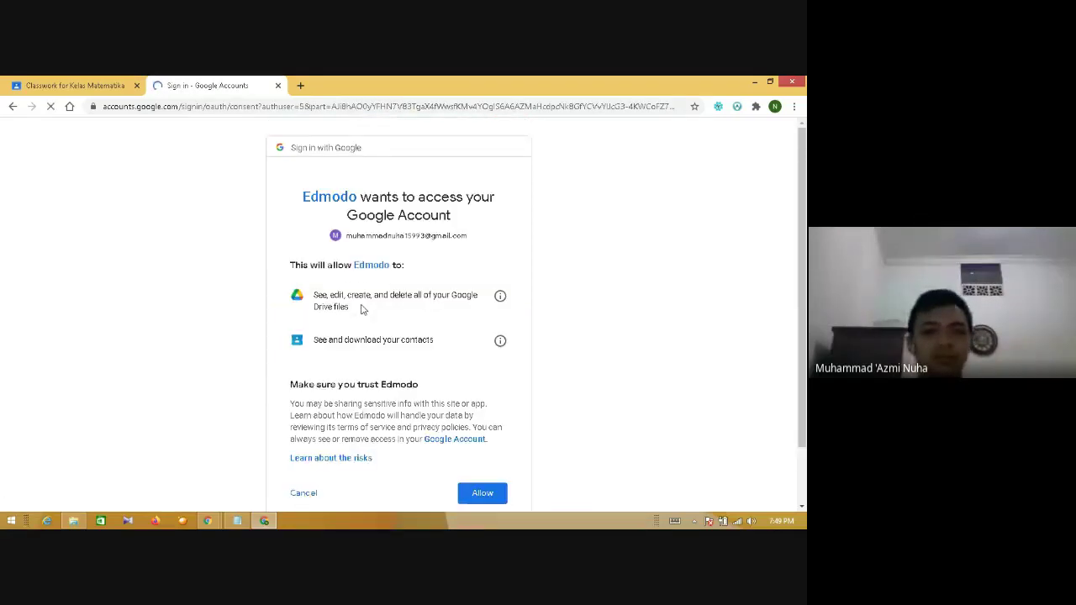
left_click(482, 494)
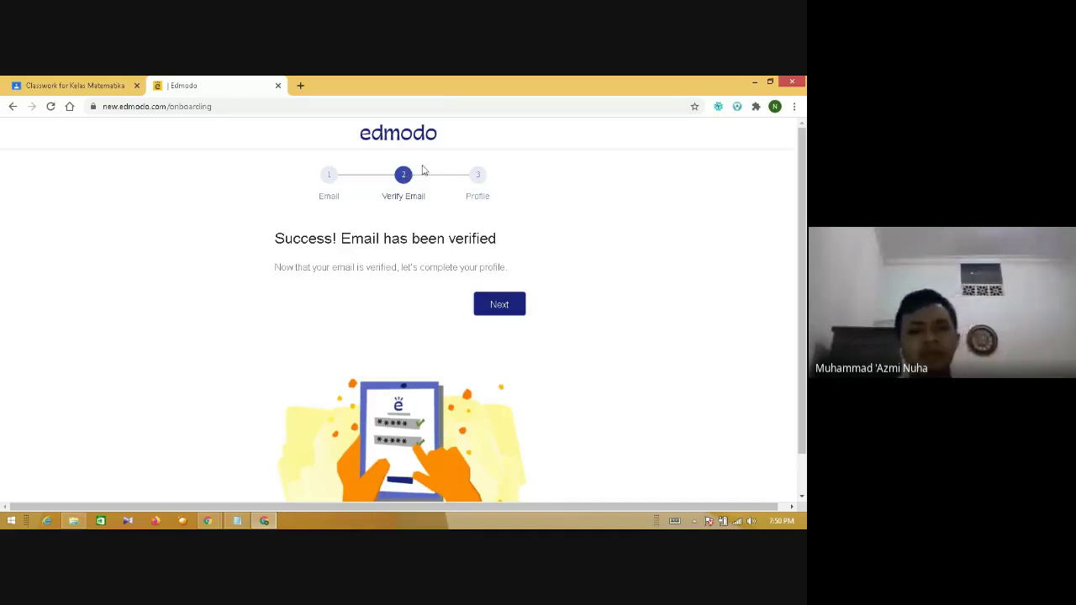
- Continue from email verification to the profile step and show the Title options
left_click(495, 308)
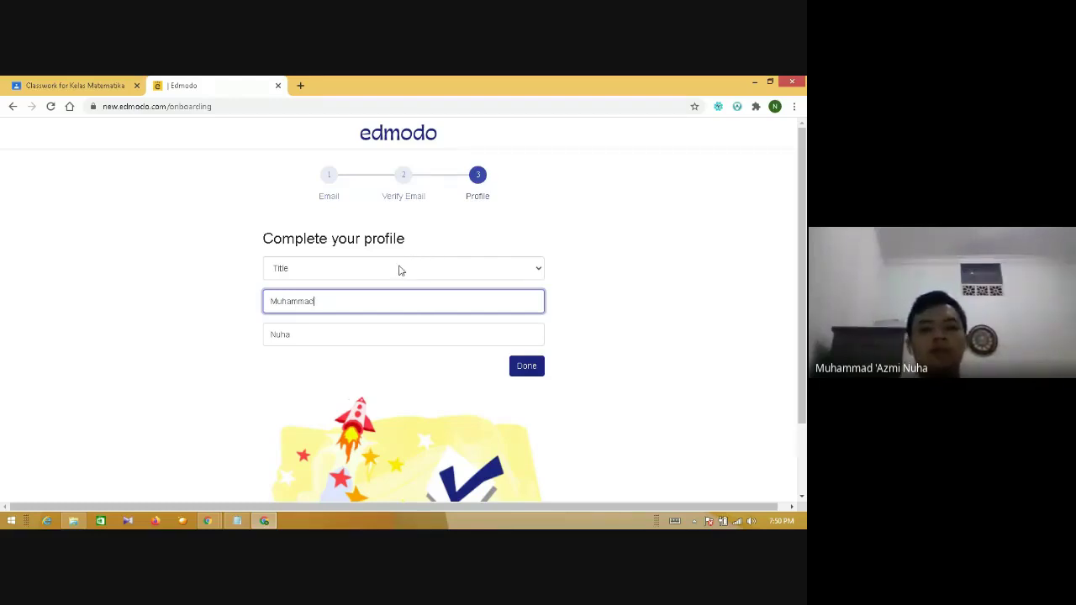
left_click(401, 269)
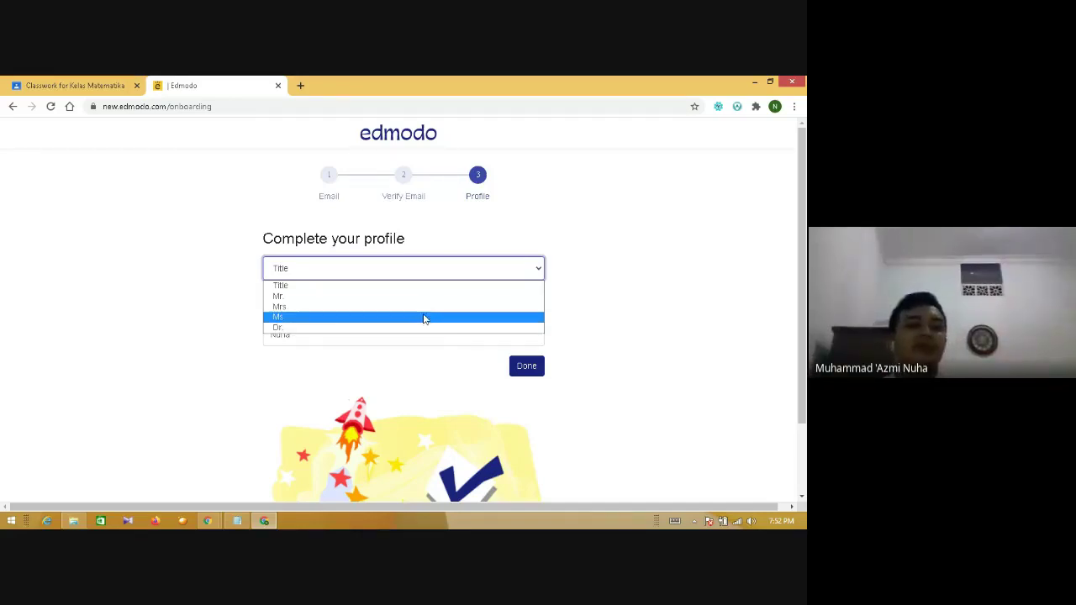
- Set the profile title to Mr. and clear the existing first and last names
left_click(420, 296)
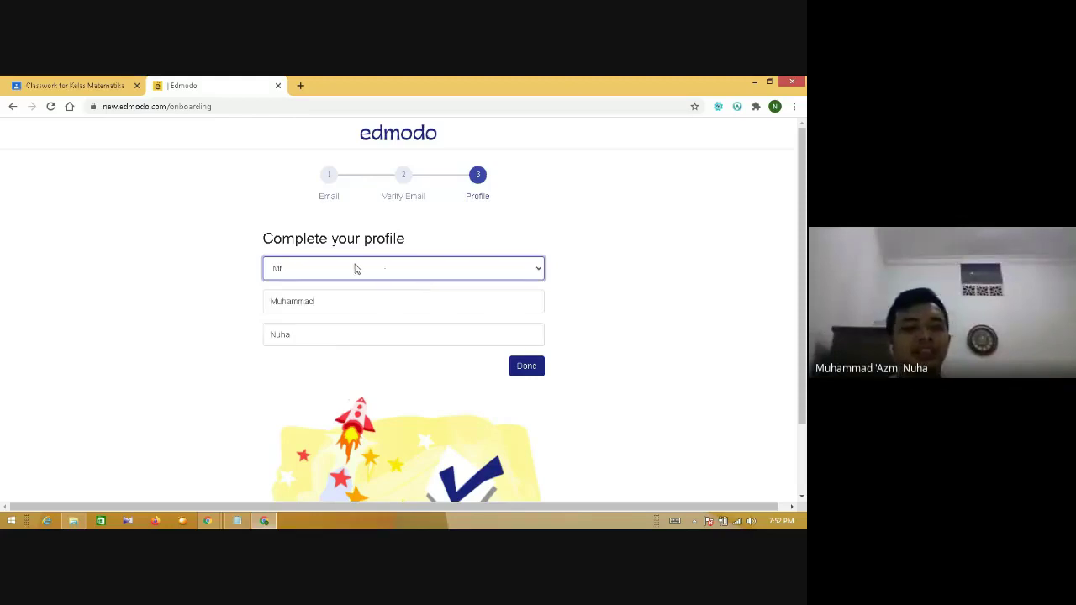
left_click(331, 301)
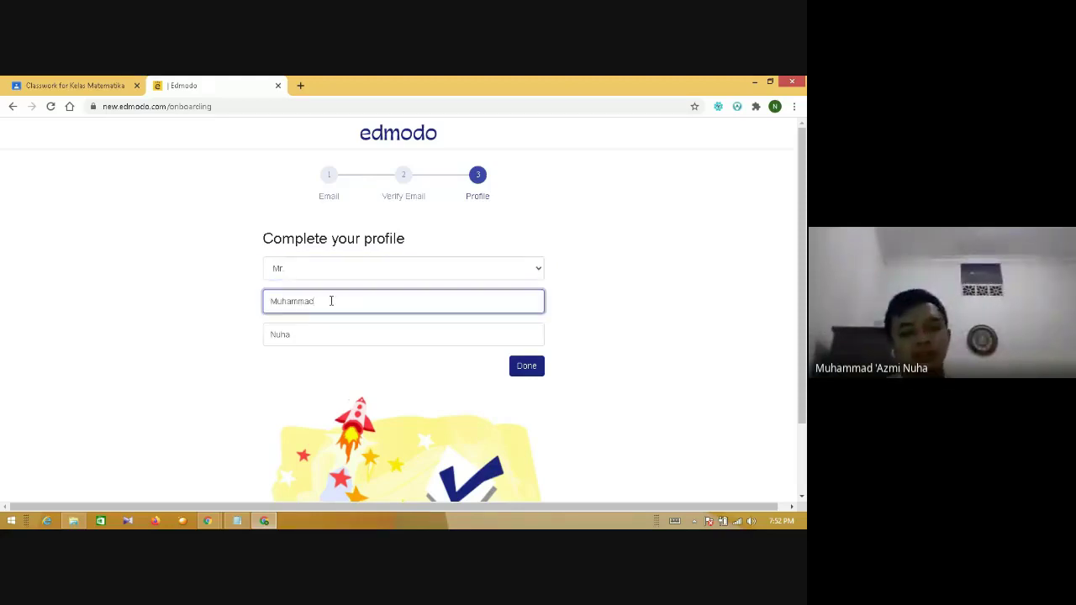
left_click(310, 329)
left_click(218, 342)
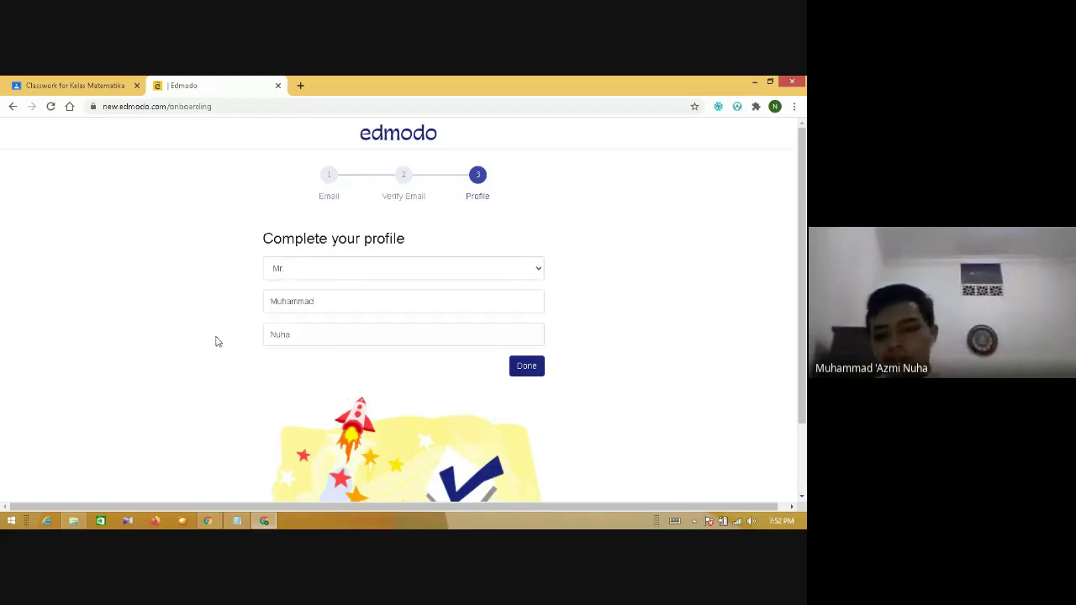
left_click(331, 302)
left_click_drag(331, 303, 234, 341)
key("BackSpace")
left_click(297, 335)
key("BackSpace")
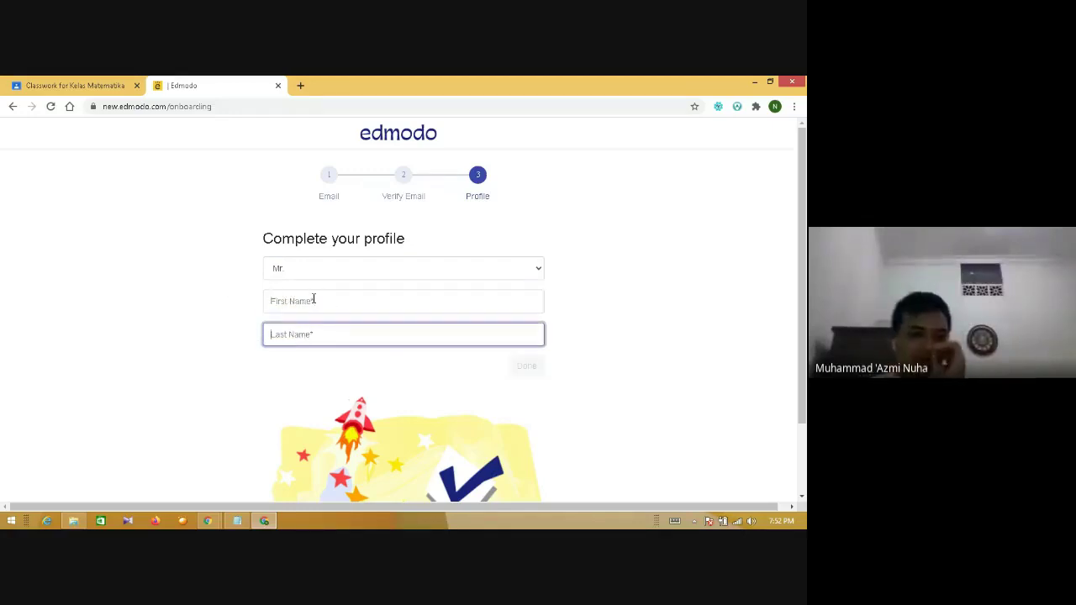
left_click(313, 300)
left_click(306, 334)
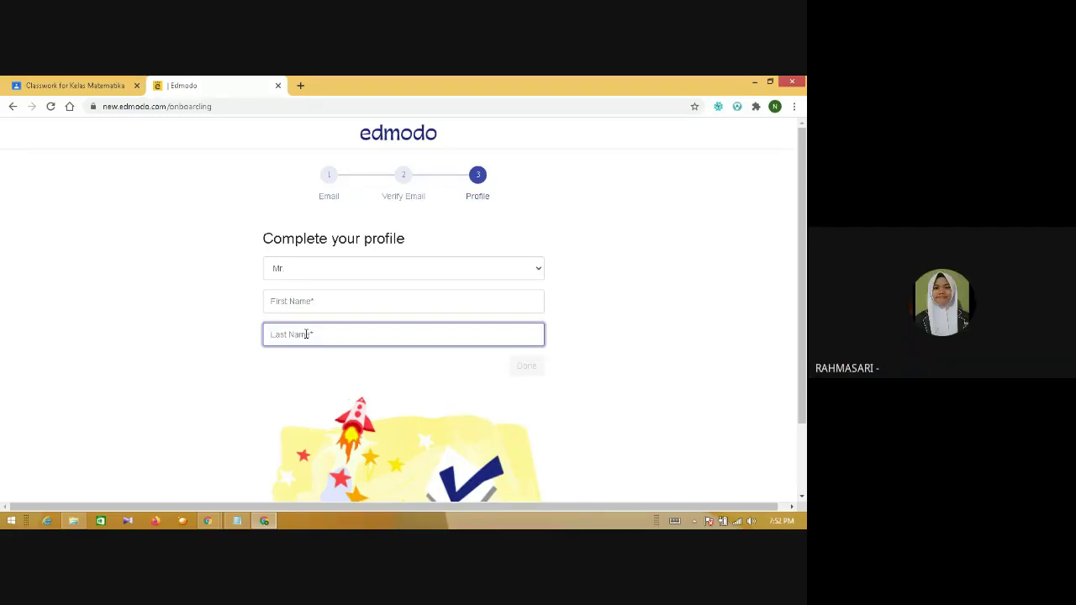
left_click(207, 521)
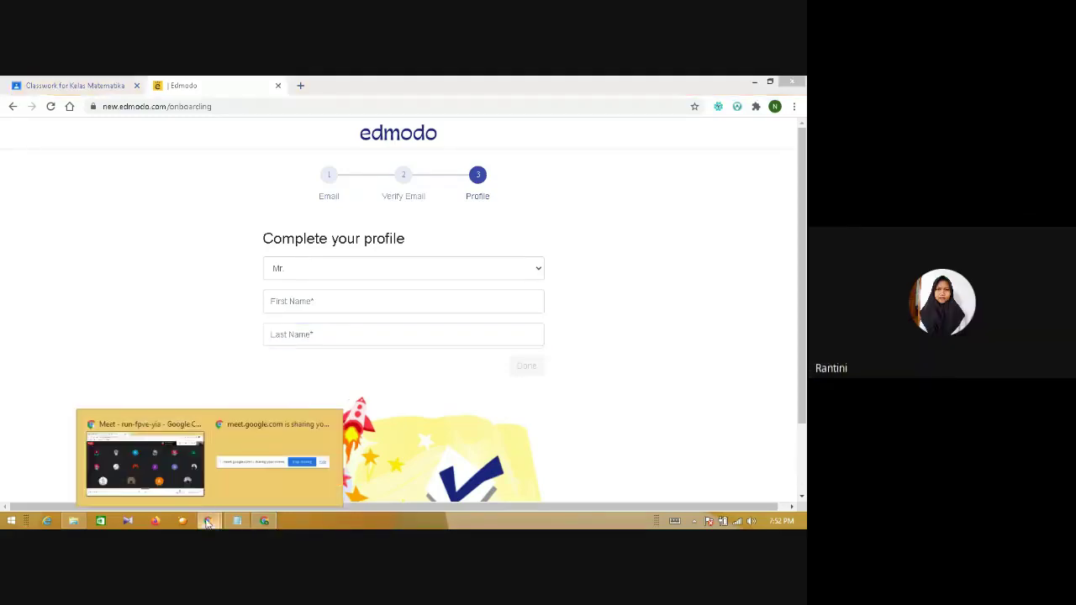
- In Google Meet, check the participant list, close meeting details, and return to Edmodo
left_click(154, 479)
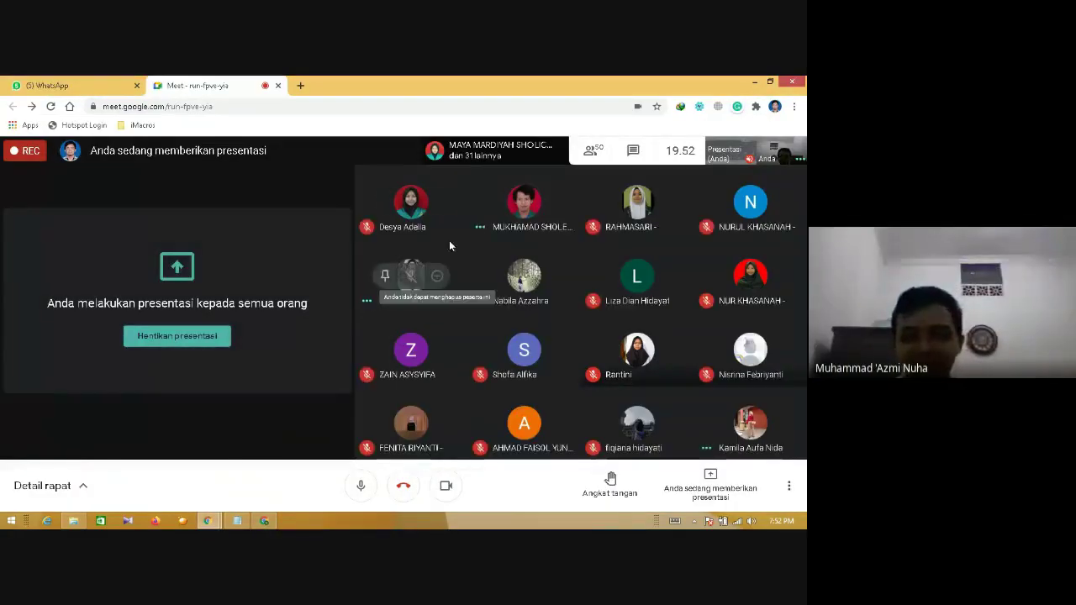
left_click(591, 153)
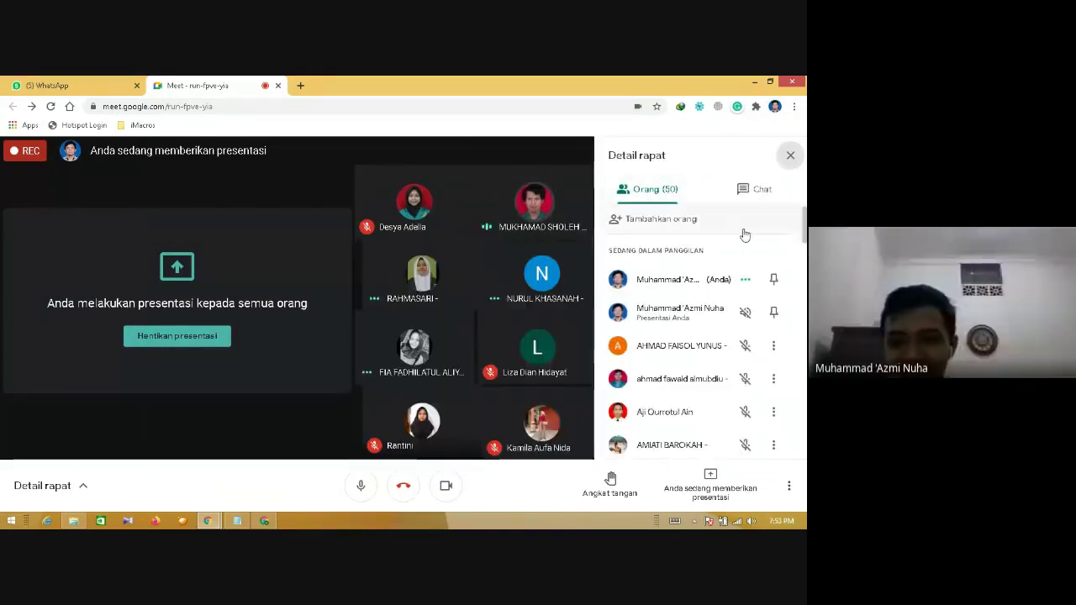
scroll(707, 336, "down", 6)
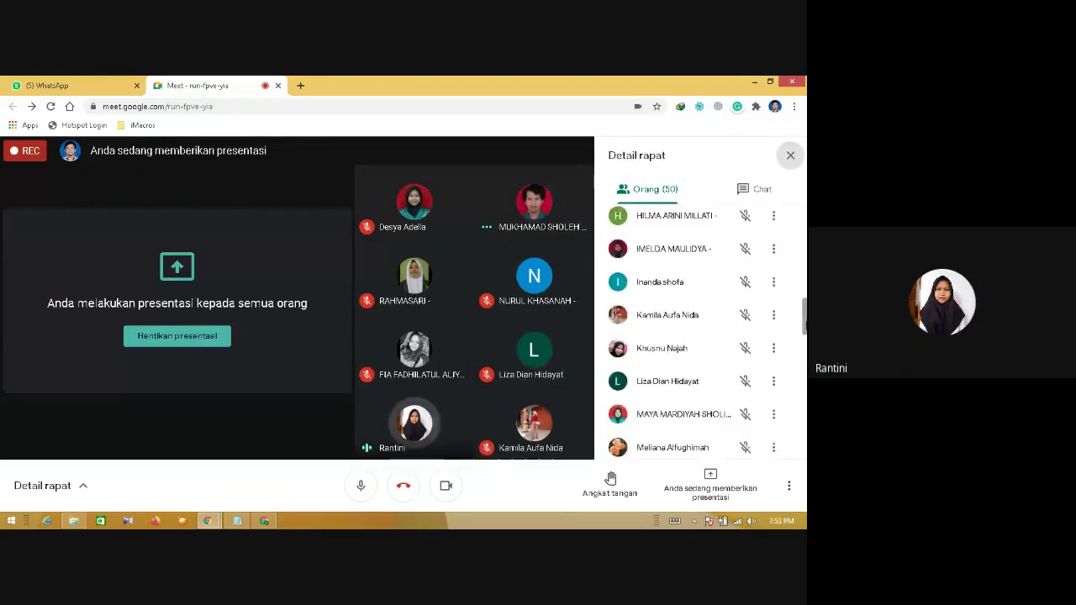
scroll(805, 341, "down", 5)
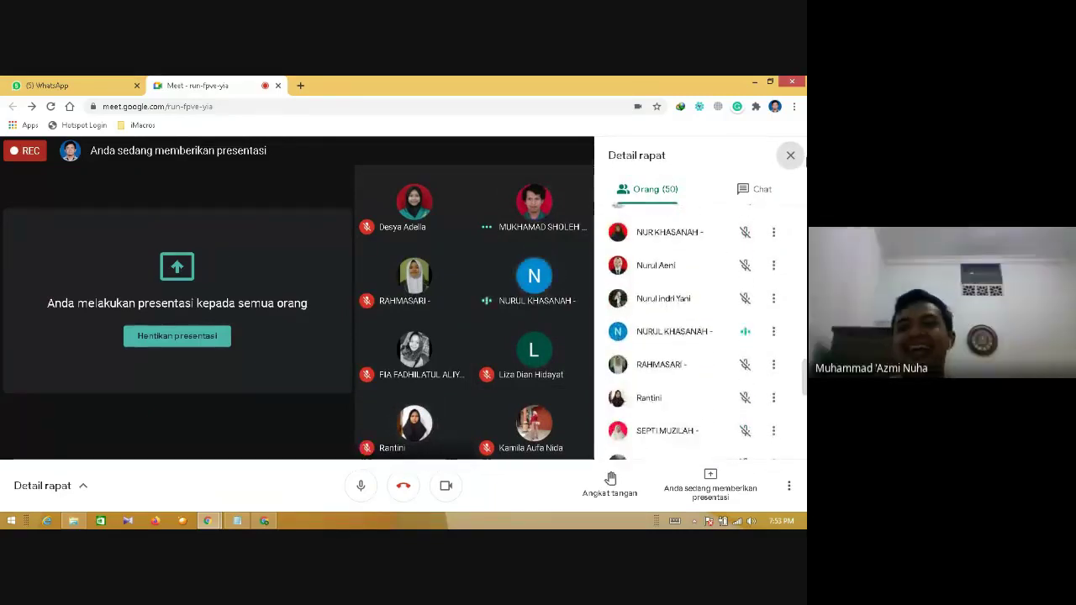
left_click(790, 155)
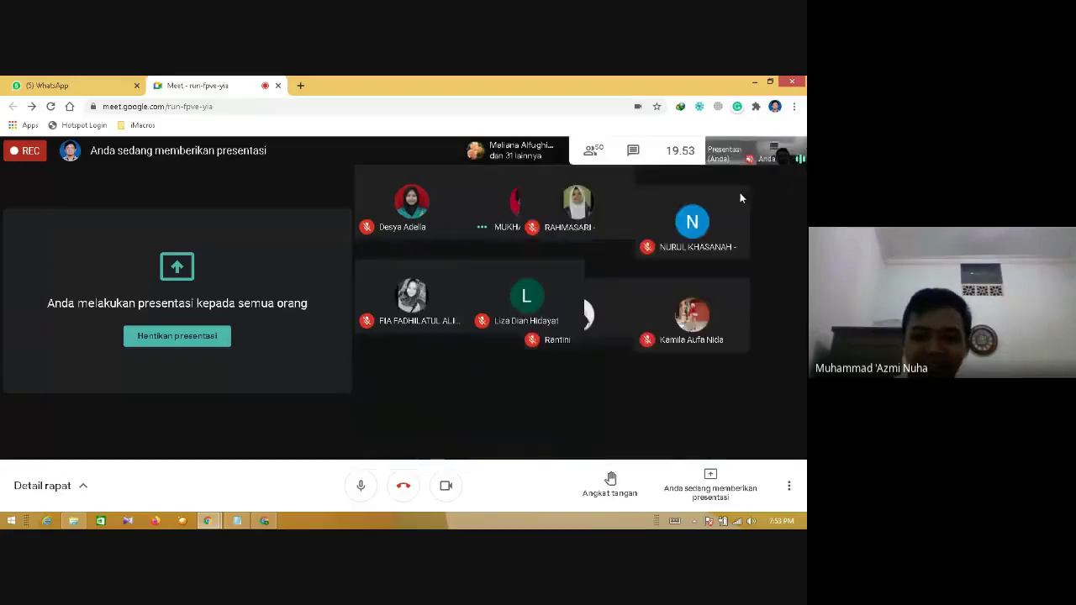
left_click(264, 521)
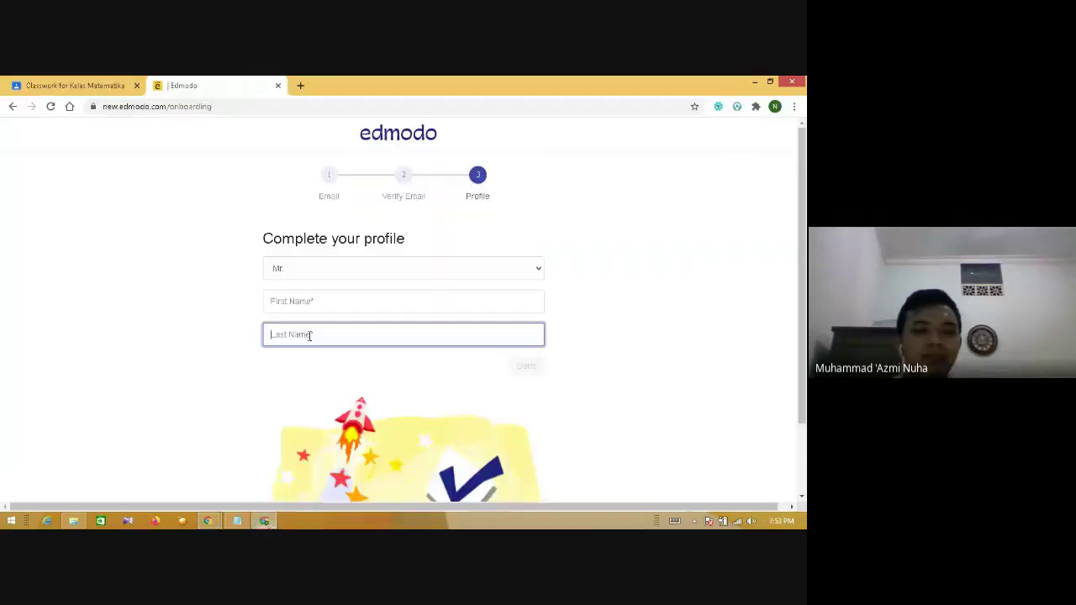
- Enter a trial first and last name, then replace them with a second pair
left_click(313, 308)
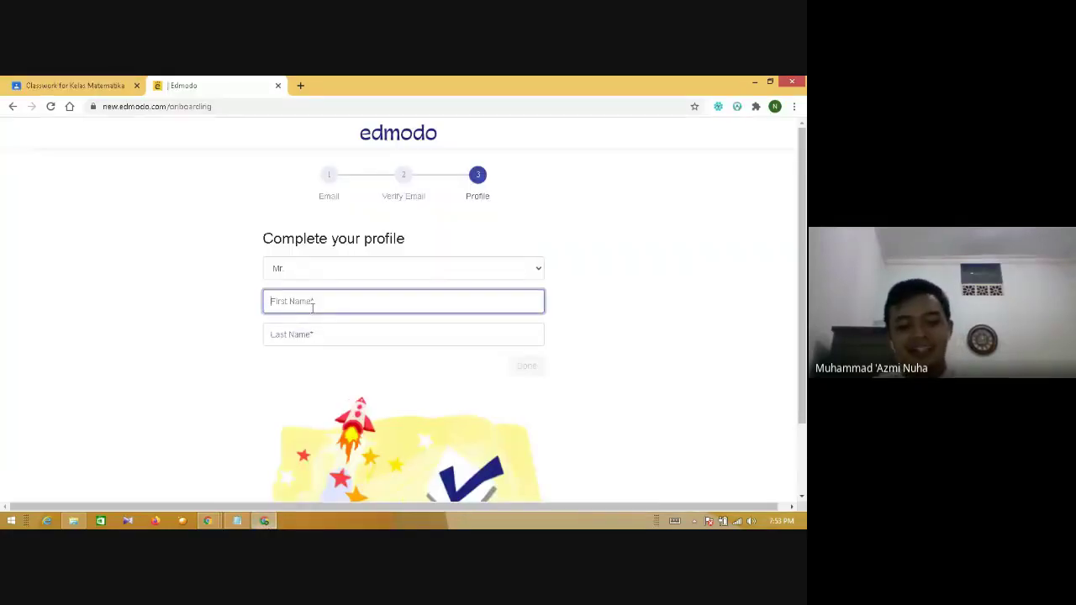
key("Tab")
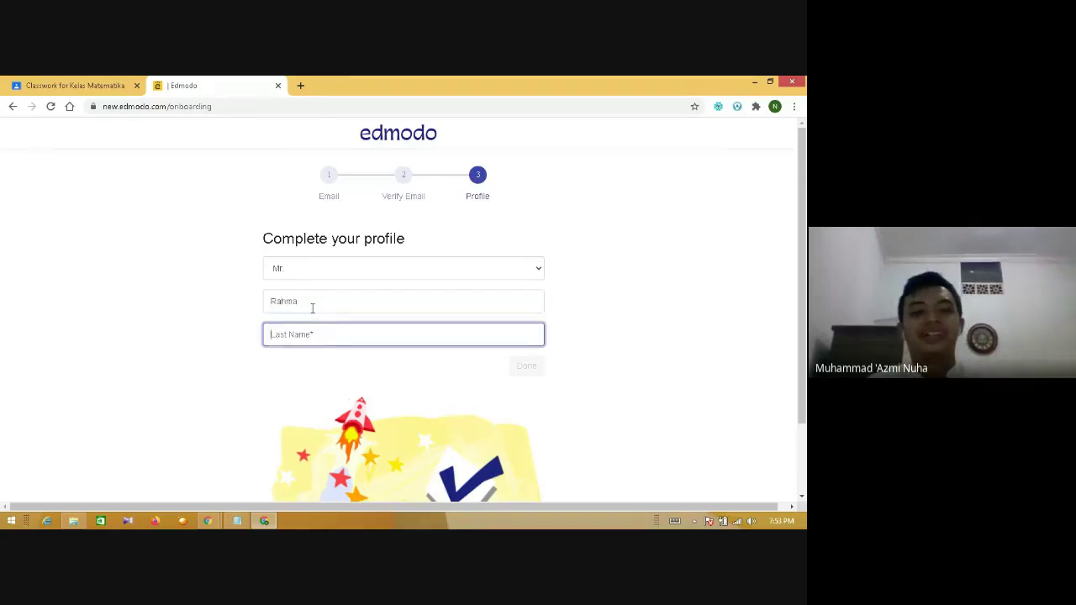
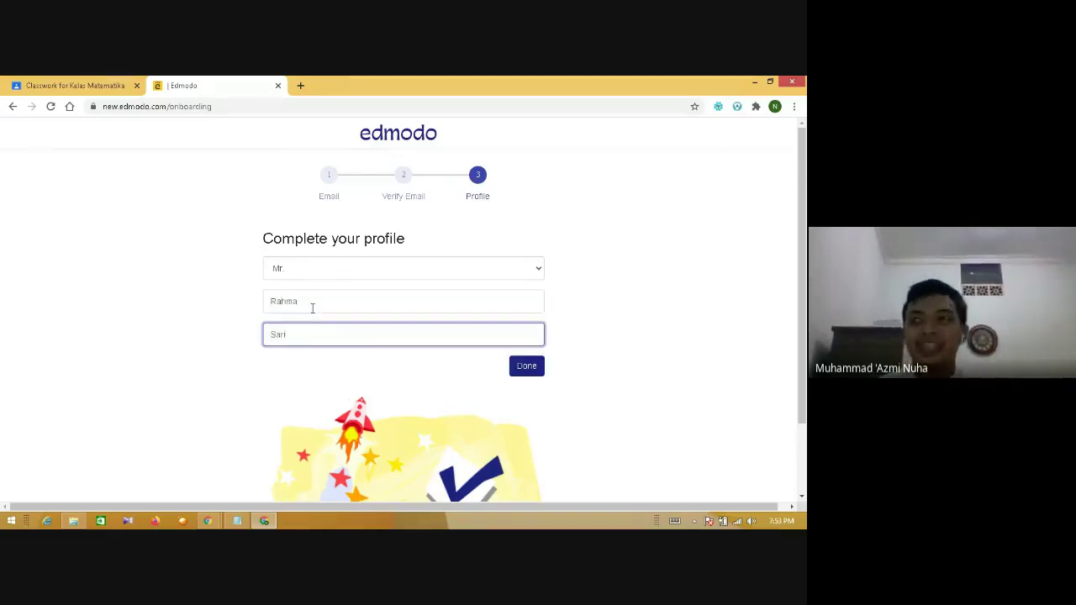
left_click(312, 303)
left_click_drag(314, 301, 244, 305)
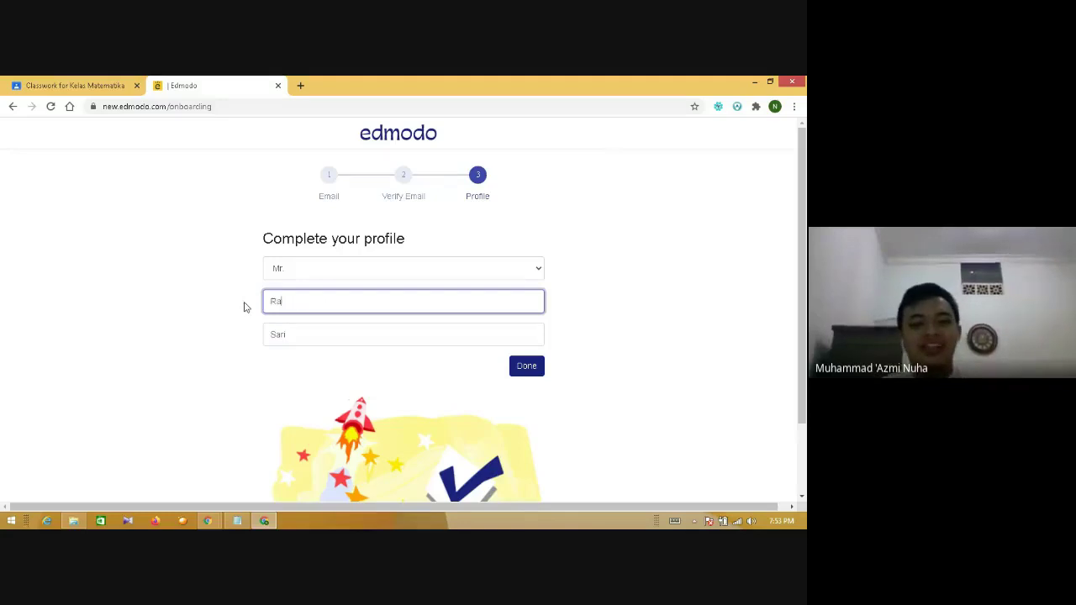
key("Tab")
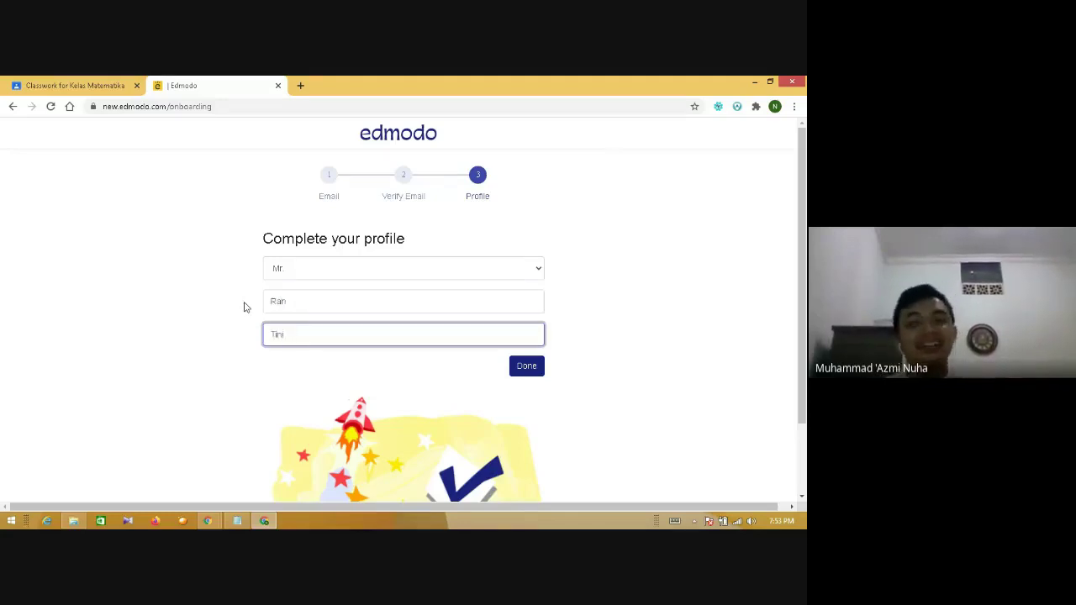
- Clear both name fields, try a third name pair, then clear them again
left_click_drag(304, 333, 194, 340)
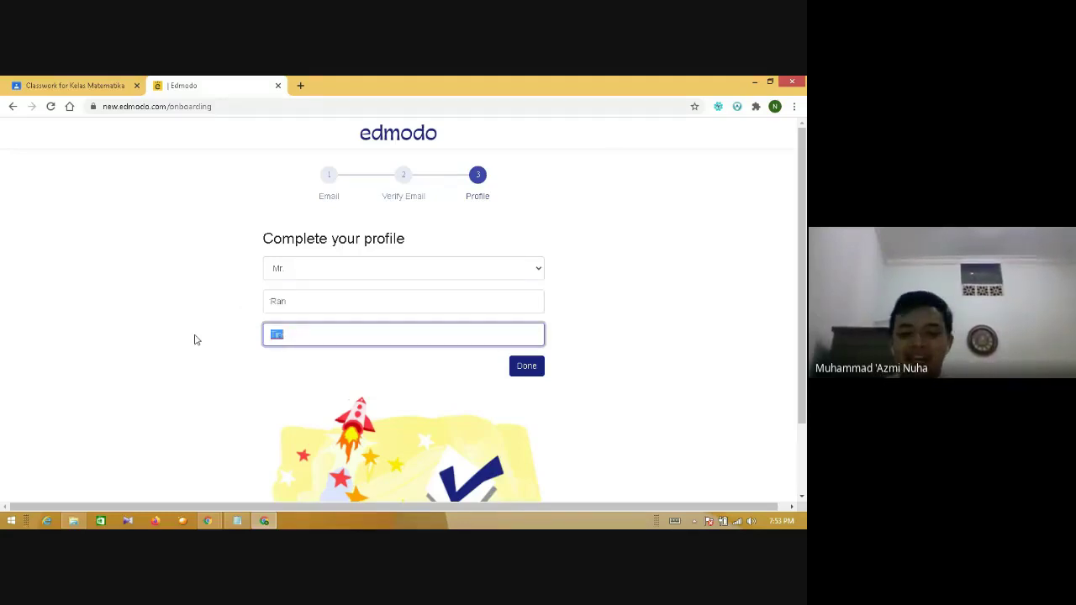
key("BackSpace")
left_click_drag(300, 305, 231, 312)
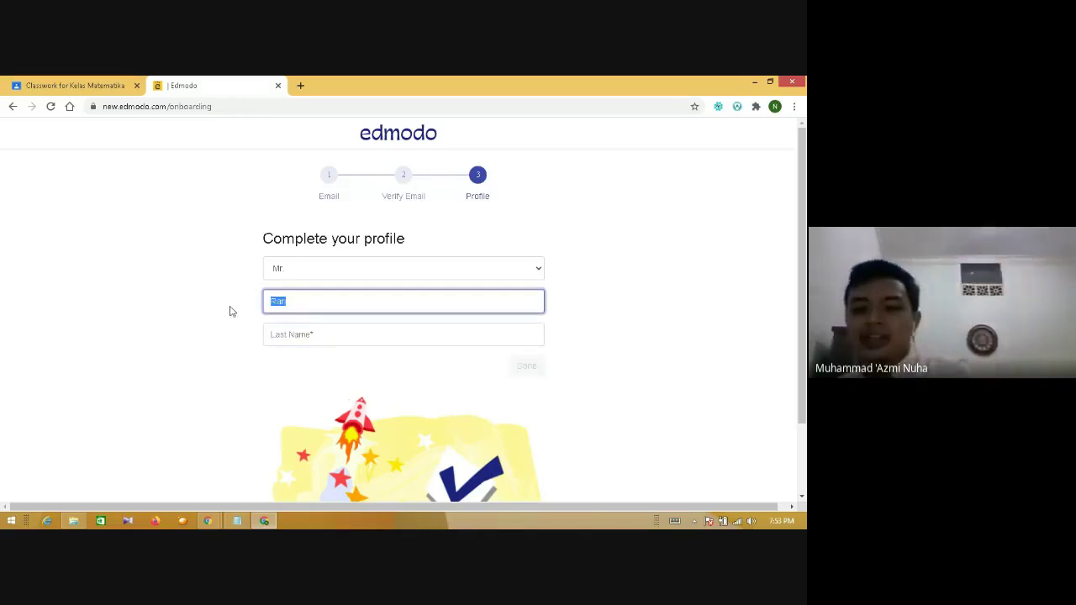
key("BackSpace")
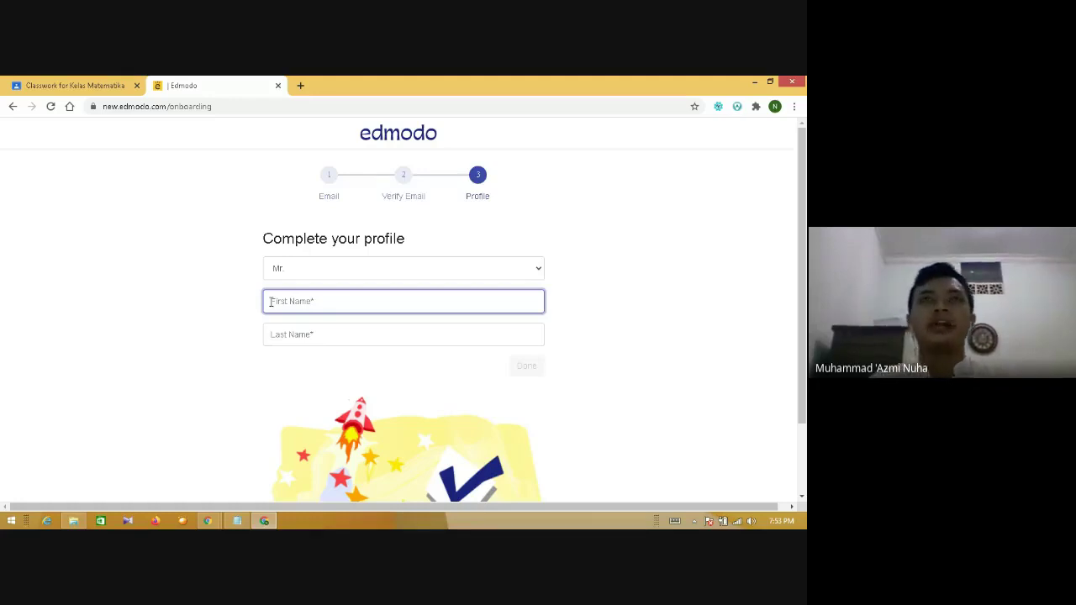
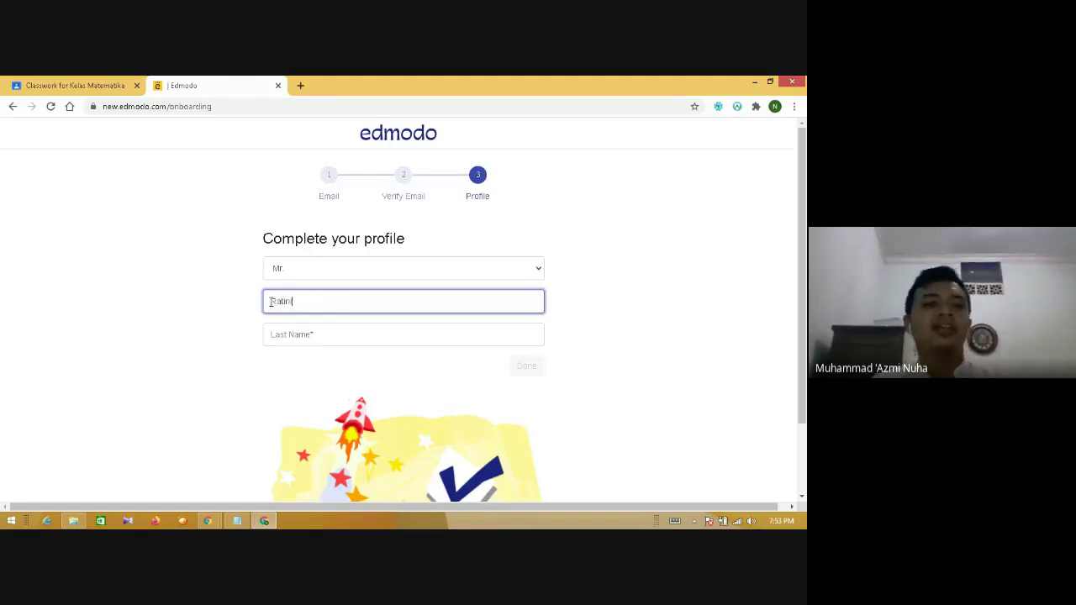
key("Tab")
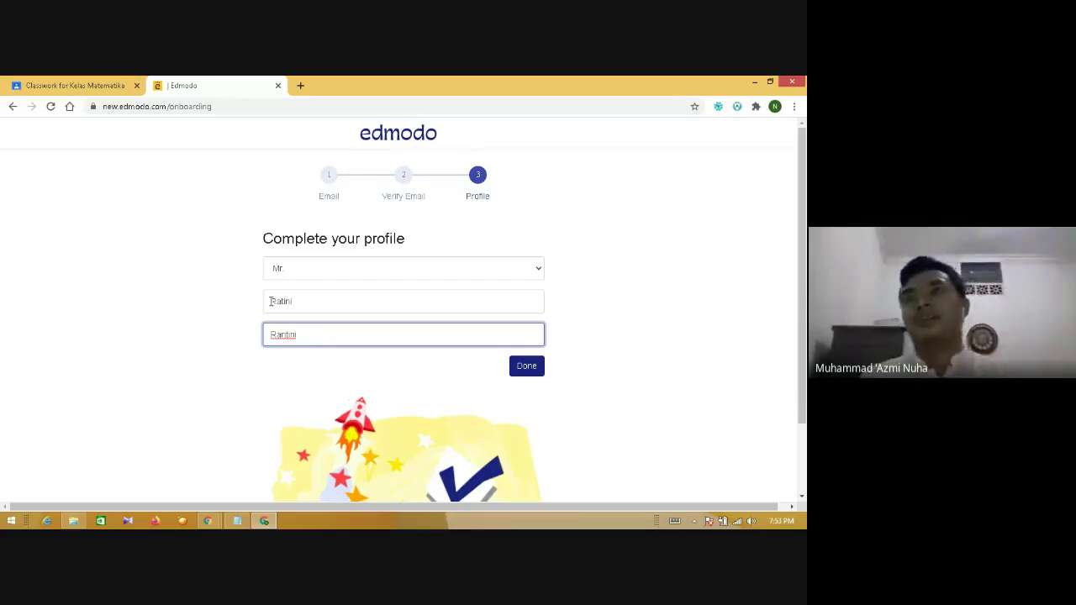
left_click_drag(312, 299, 208, 305)
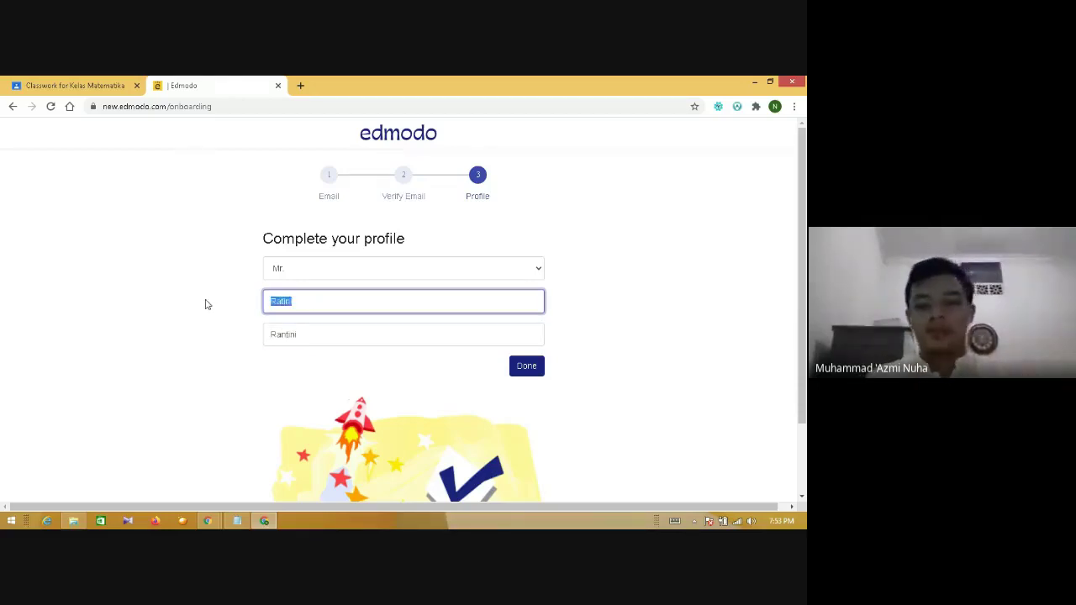
key("BackSpace")
left_click_drag(320, 330, 191, 323)
key("BackSpace")
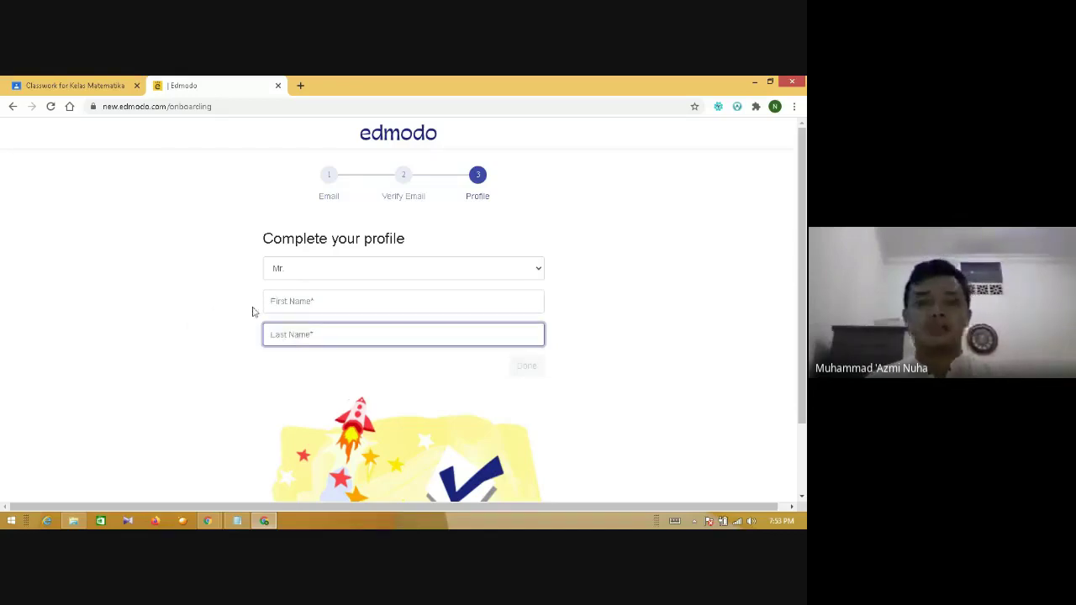
- Enter the teacher's final first and last name and submit the profile
left_click(285, 303)
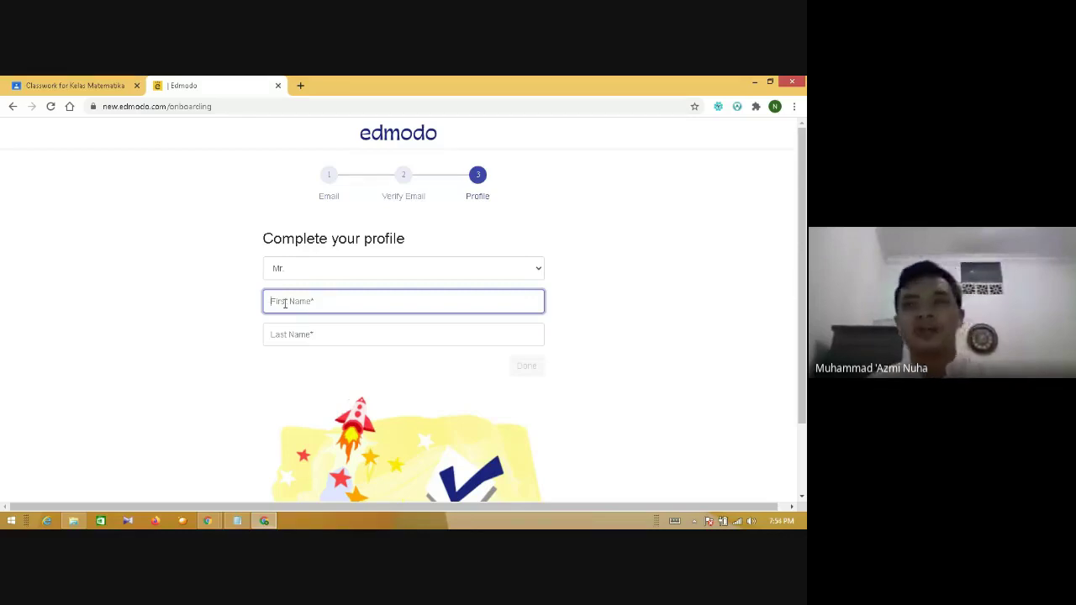
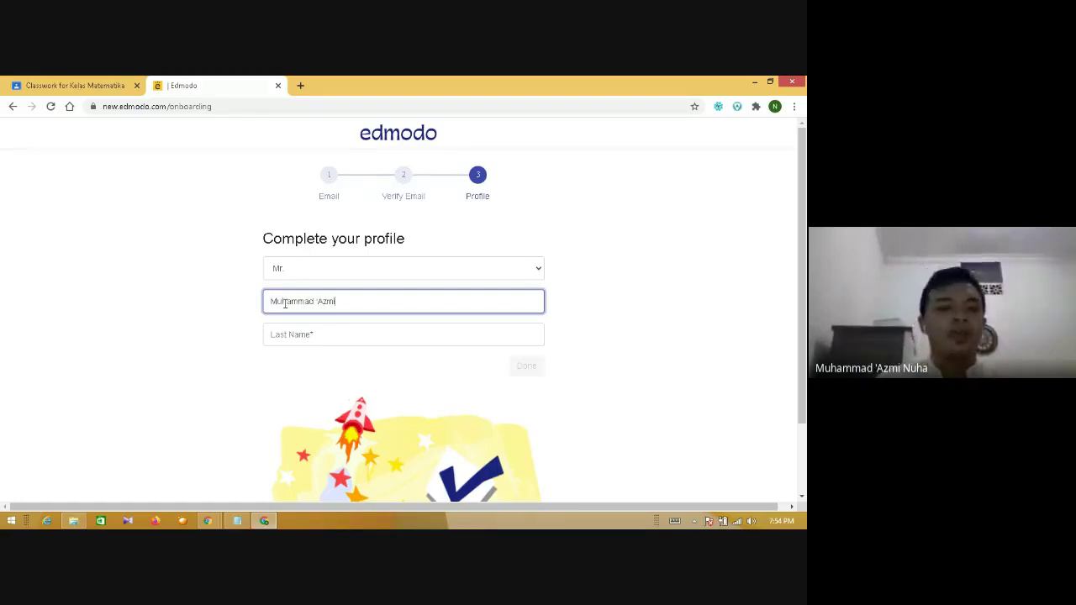
key("Tab")
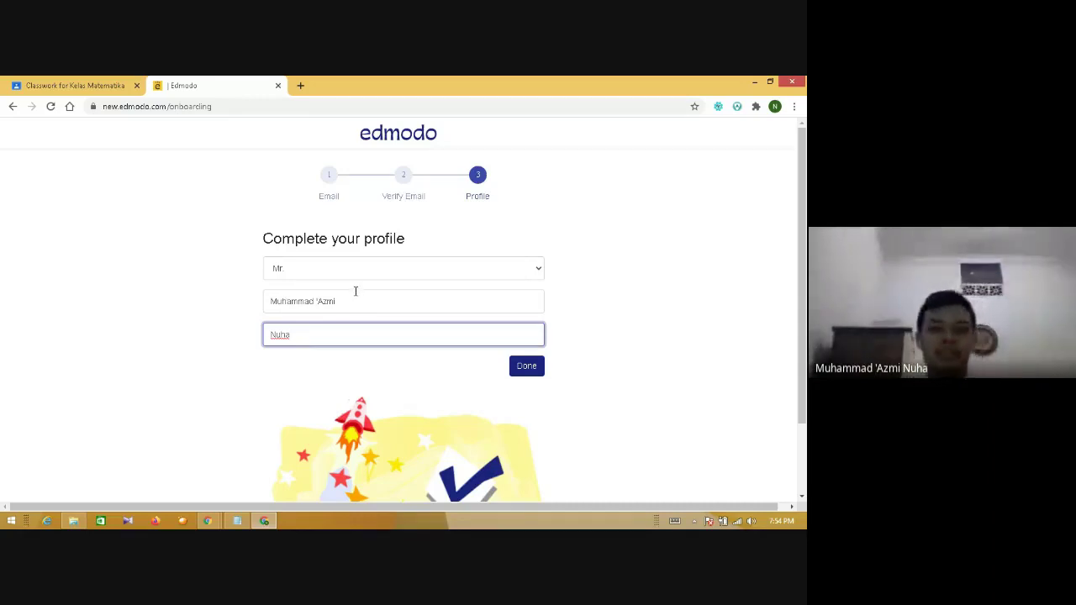
left_click(535, 368)
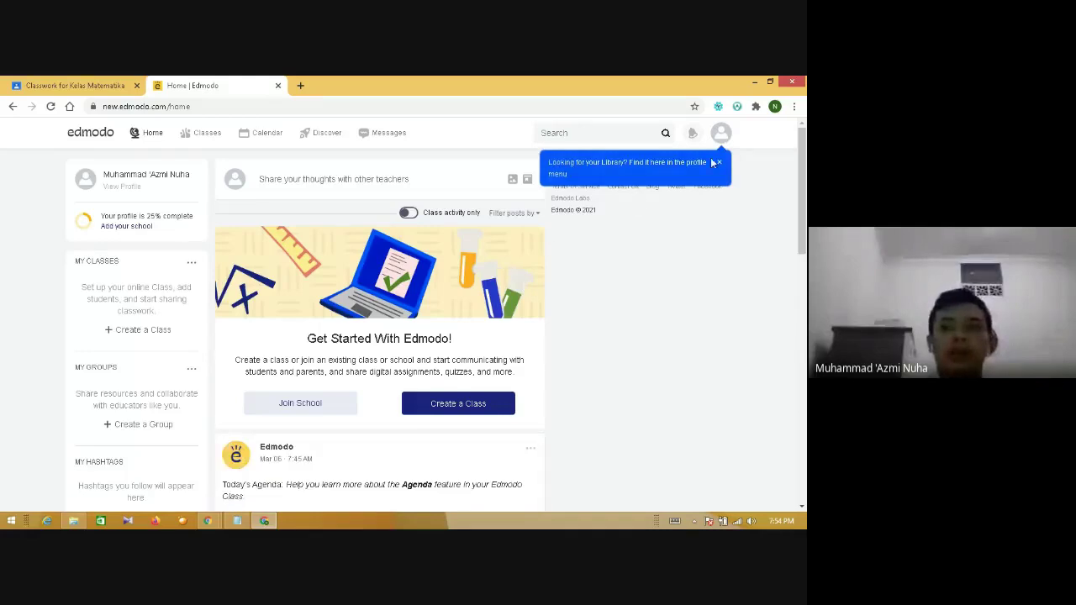
- Dismiss the library and calendar tips, return to the feed top, and start Create a Class
left_click(719, 163)
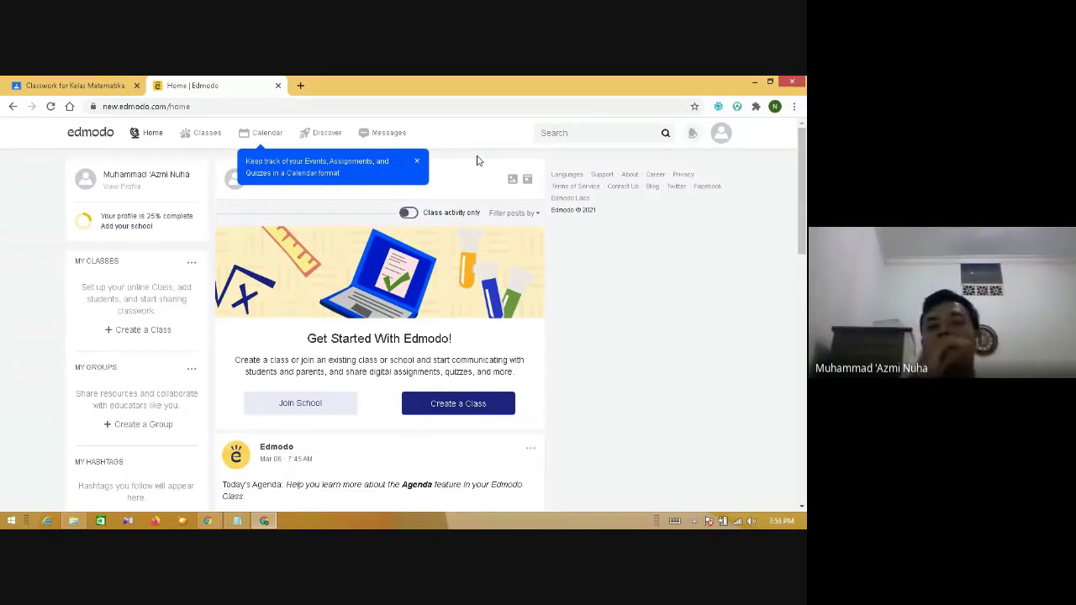
left_click(416, 161)
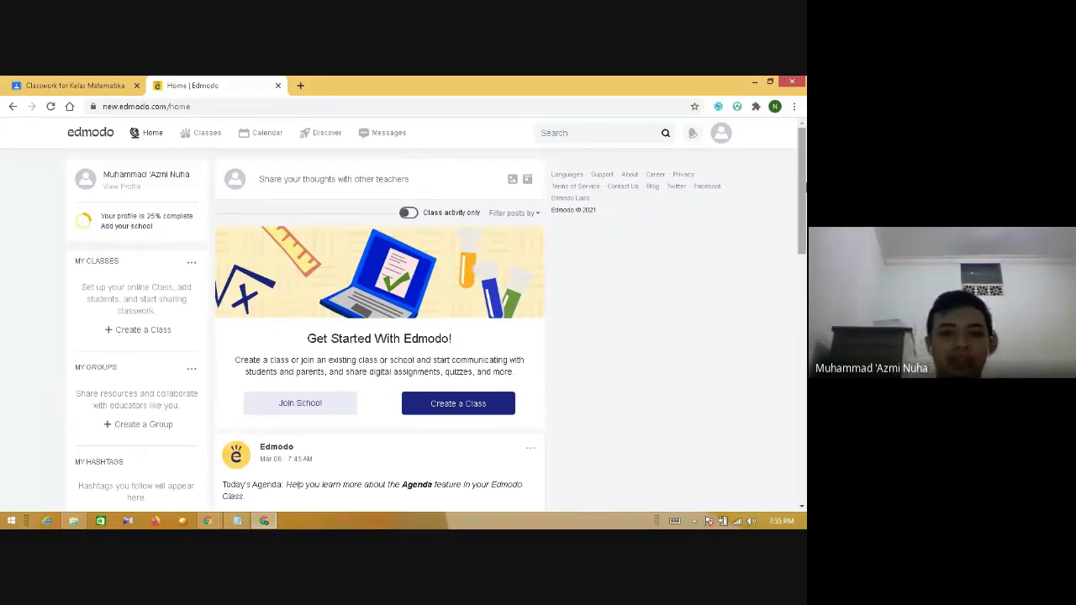
scroll(804, 200, "down", 1)
left_click_drag(805, 201, 806, 185)
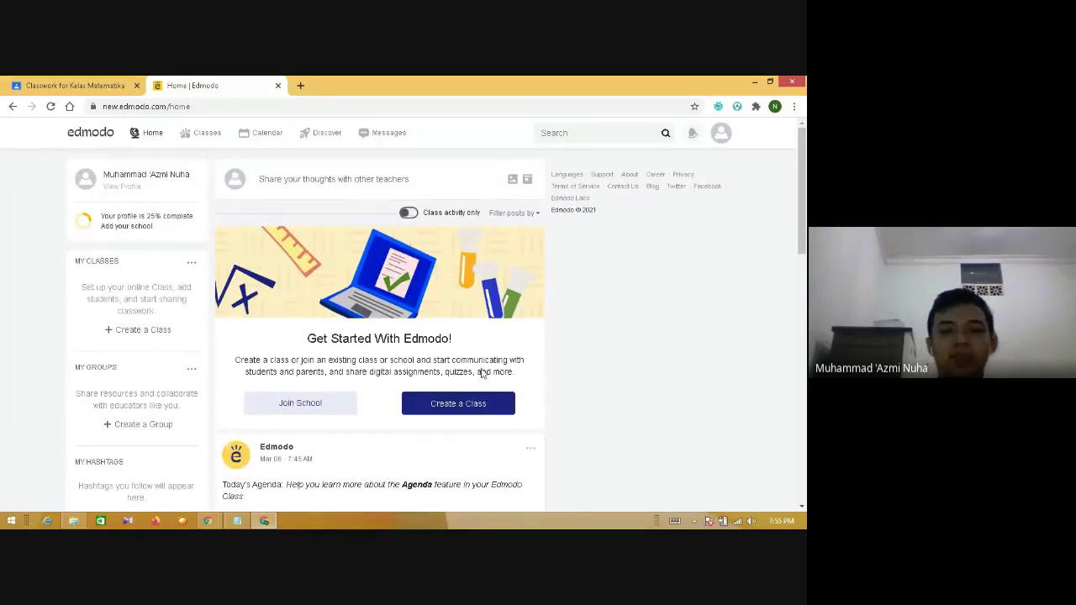
left_click(480, 411)
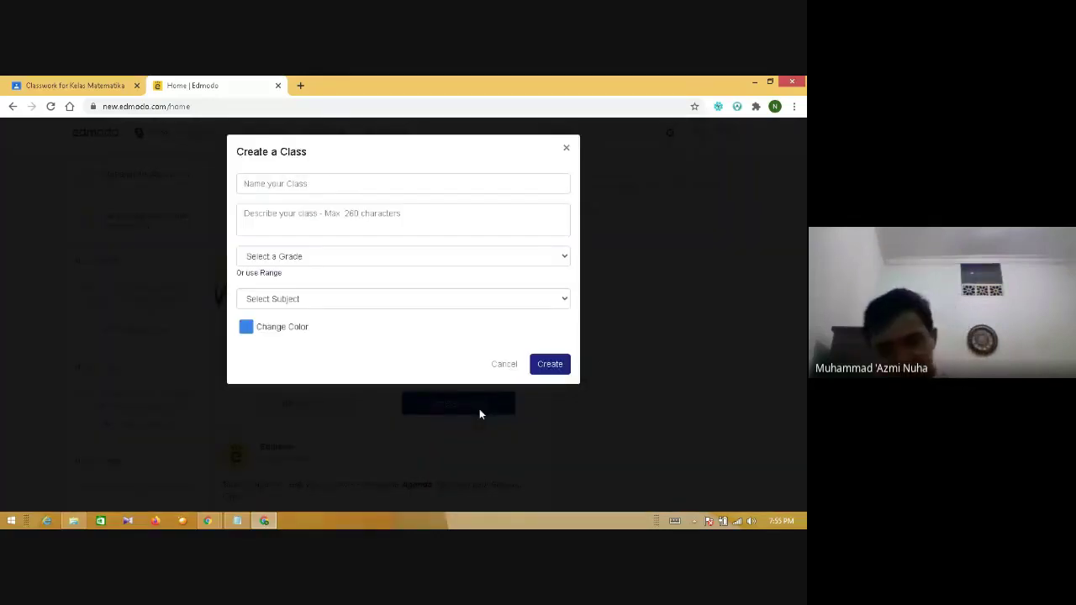
- Enter 'Kelas Matematika' as the class name and show the grade choices
left_click(299, 184)
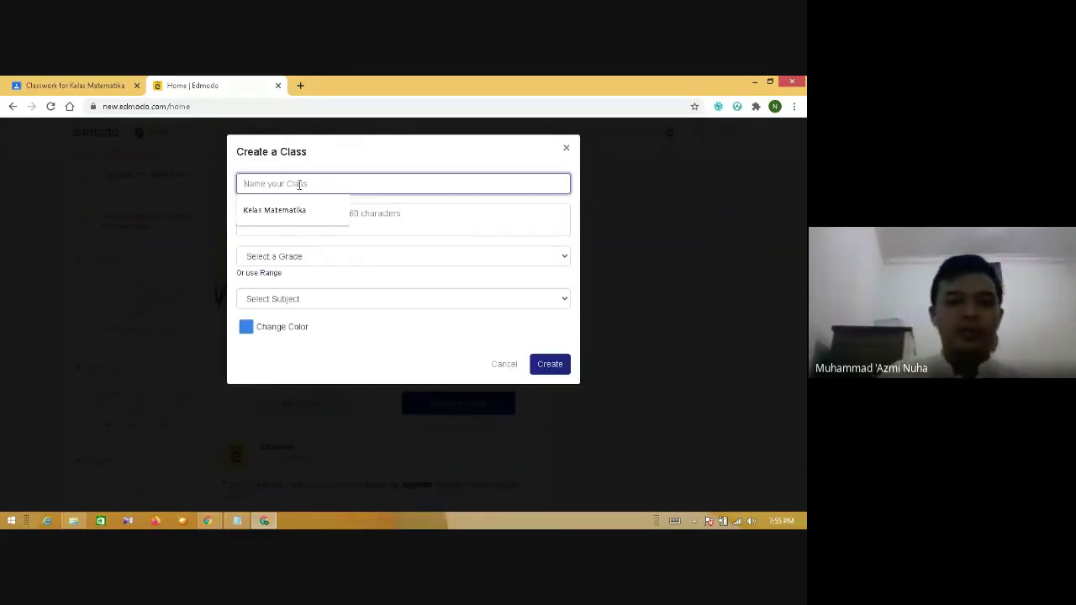
left_click(287, 208)
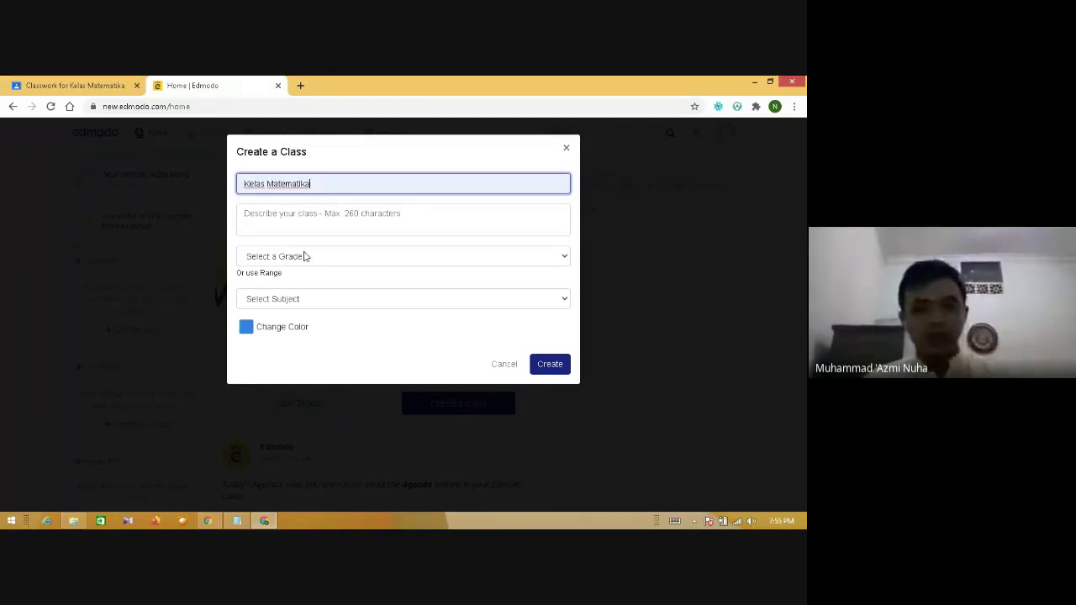
left_click(307, 257)
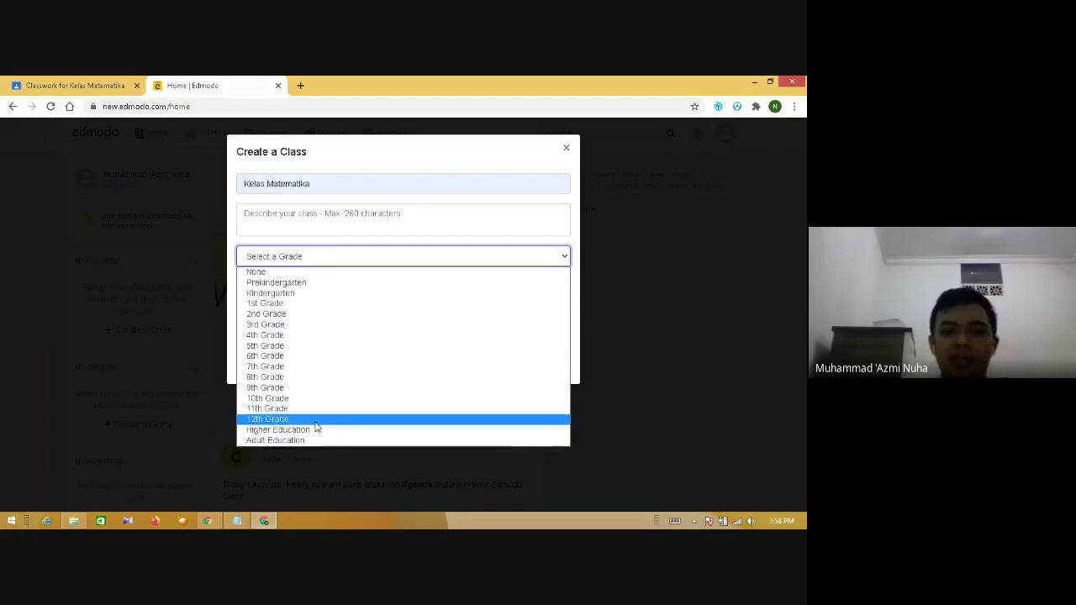
- Set the class to 8th Grade, subject Mathematics, sub-subject All, and create it
left_click(311, 378)
left_click(315, 299)
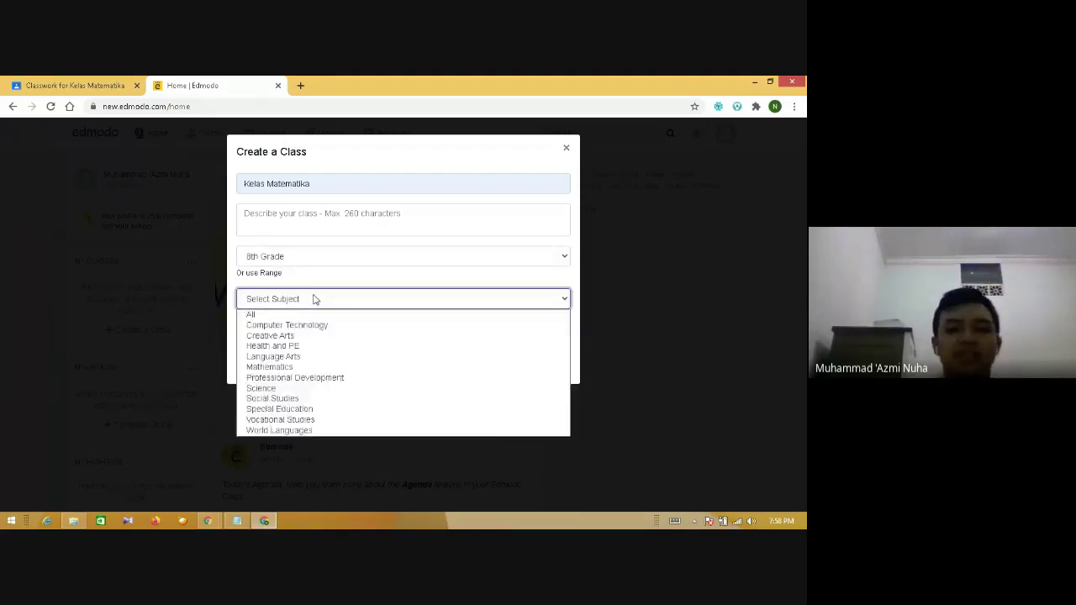
left_click(315, 299)
left_click(317, 301)
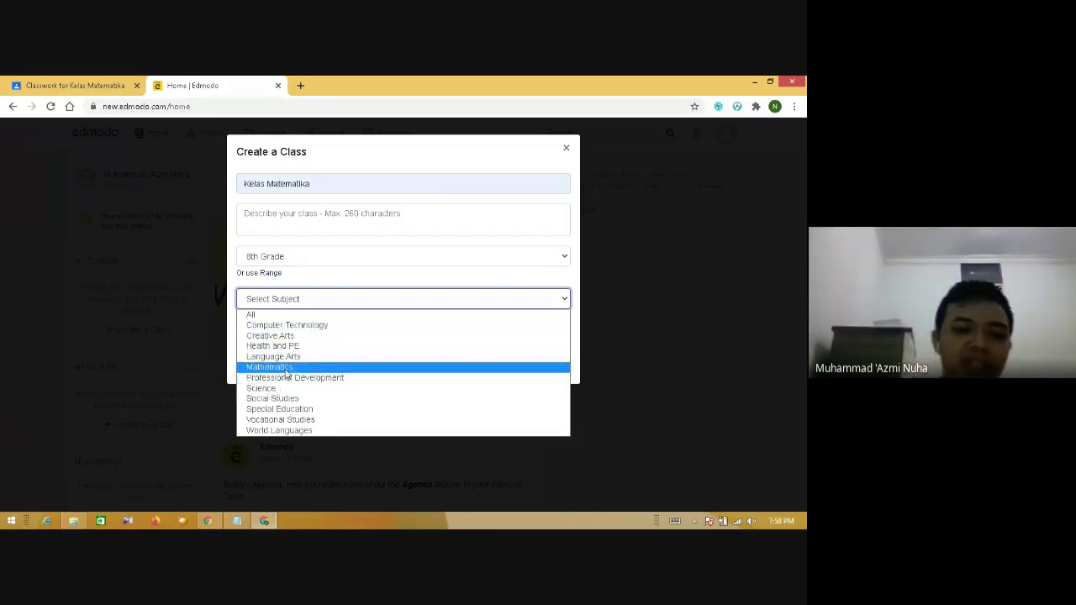
left_click(286, 368)
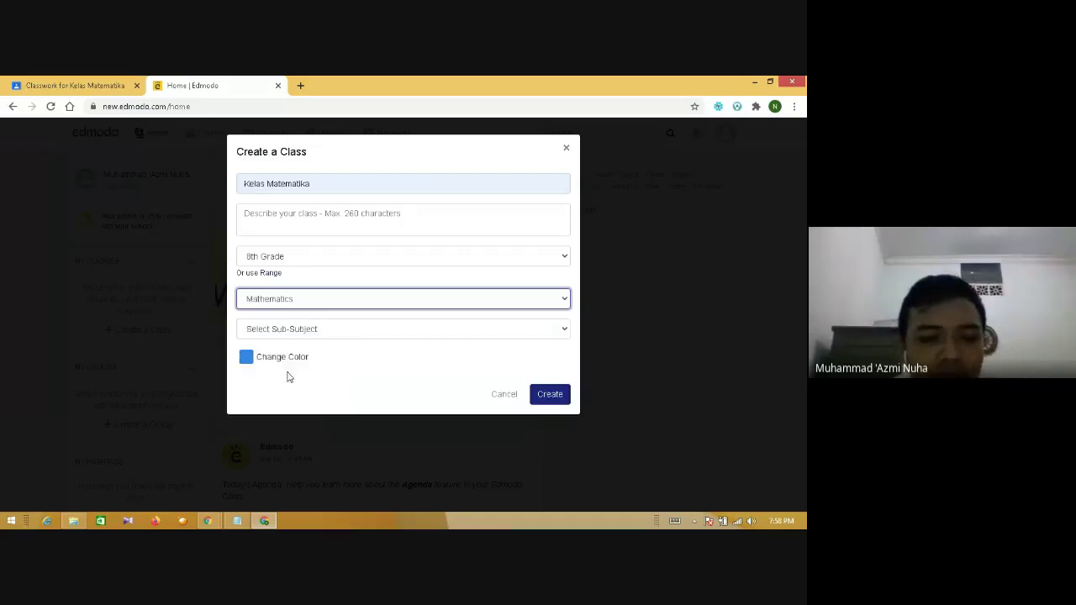
left_click(331, 330)
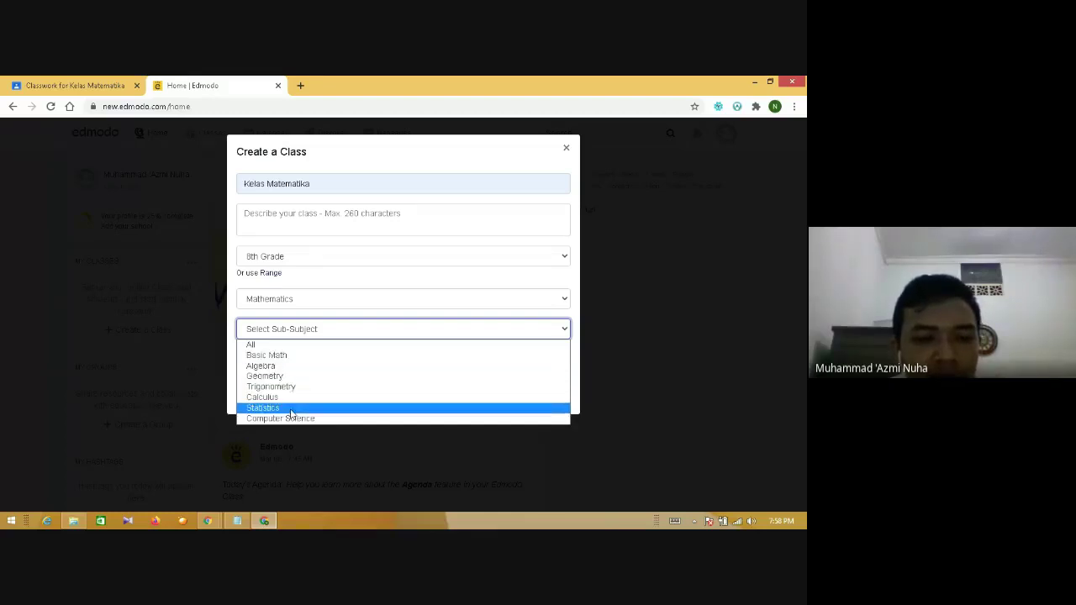
left_click(287, 348)
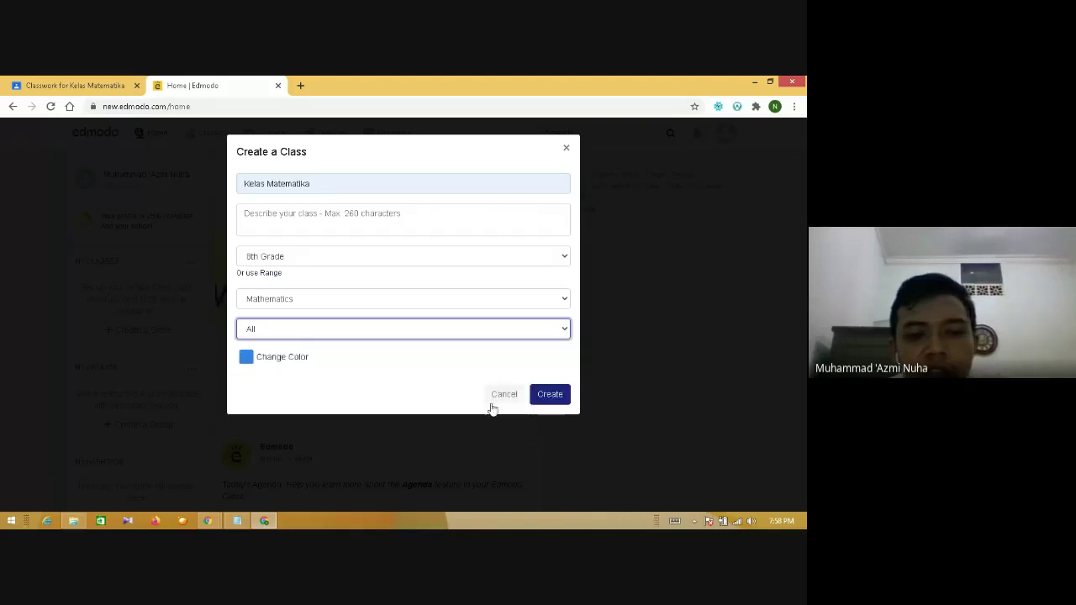
left_click(545, 396)
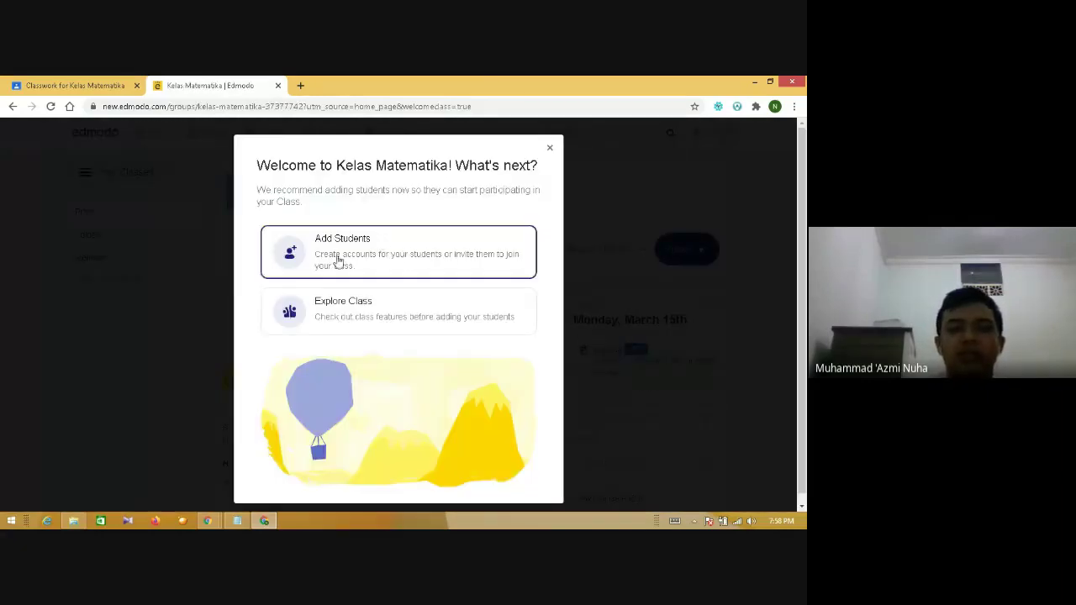
- Copy the Kelas Matematika join link and paste it into a new tab's address bar
left_click(550, 150)
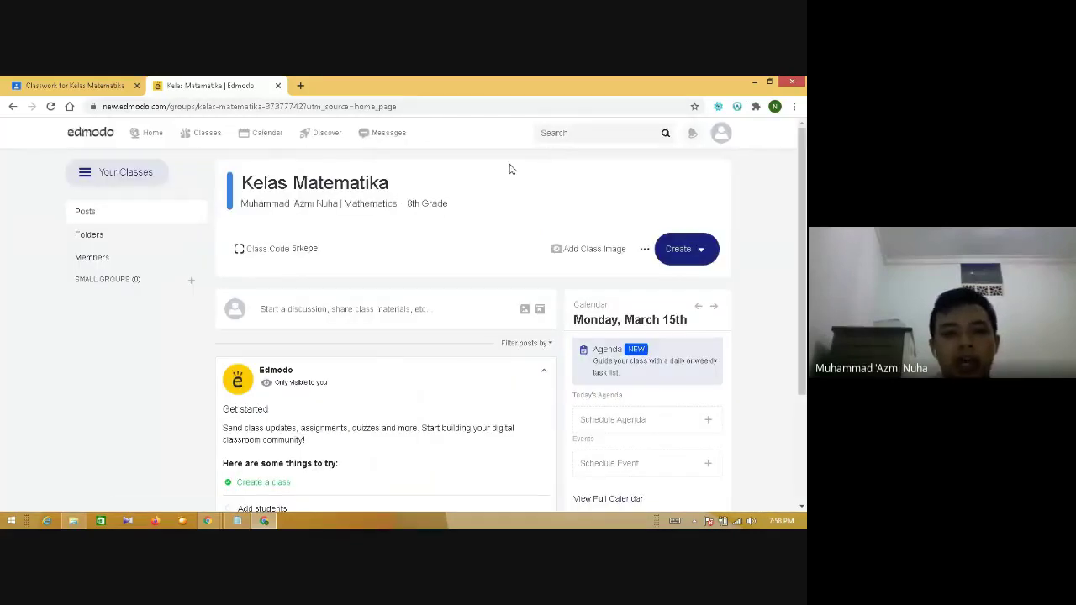
left_click(273, 254)
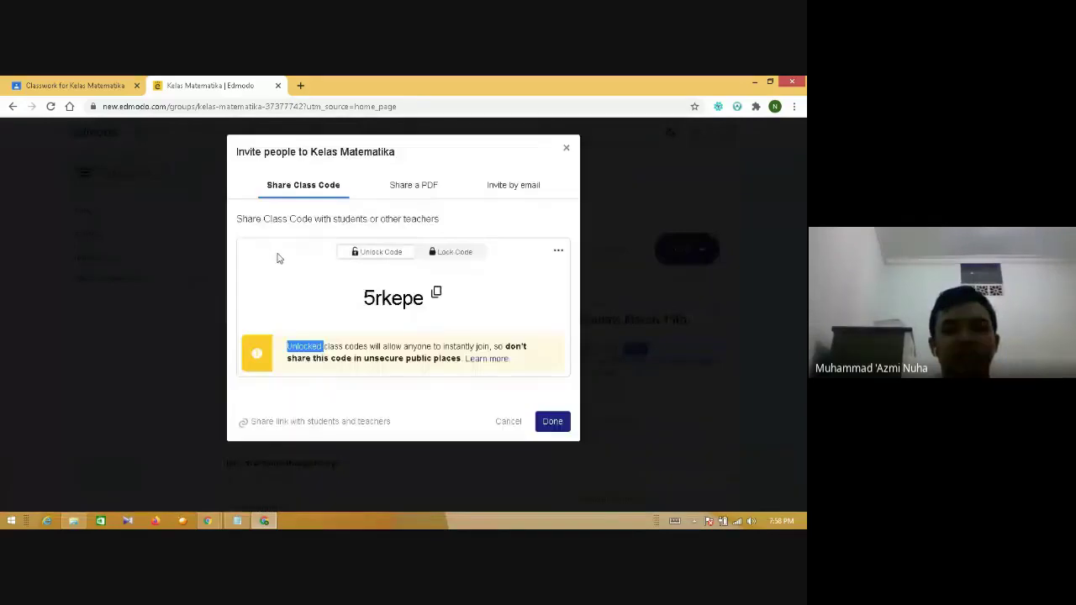
double_click(367, 296)
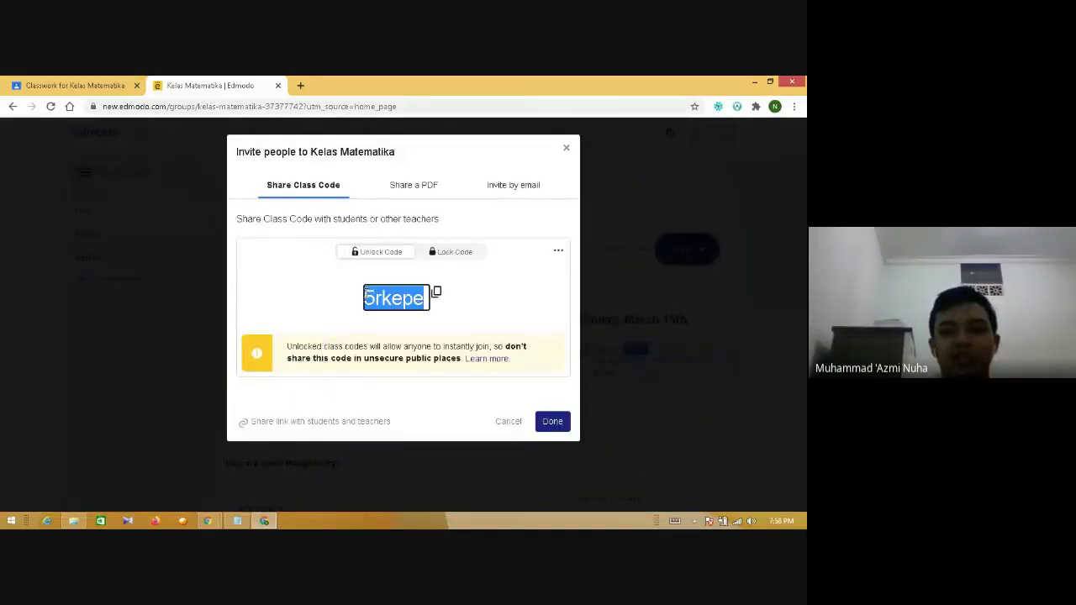
left_click(484, 291)
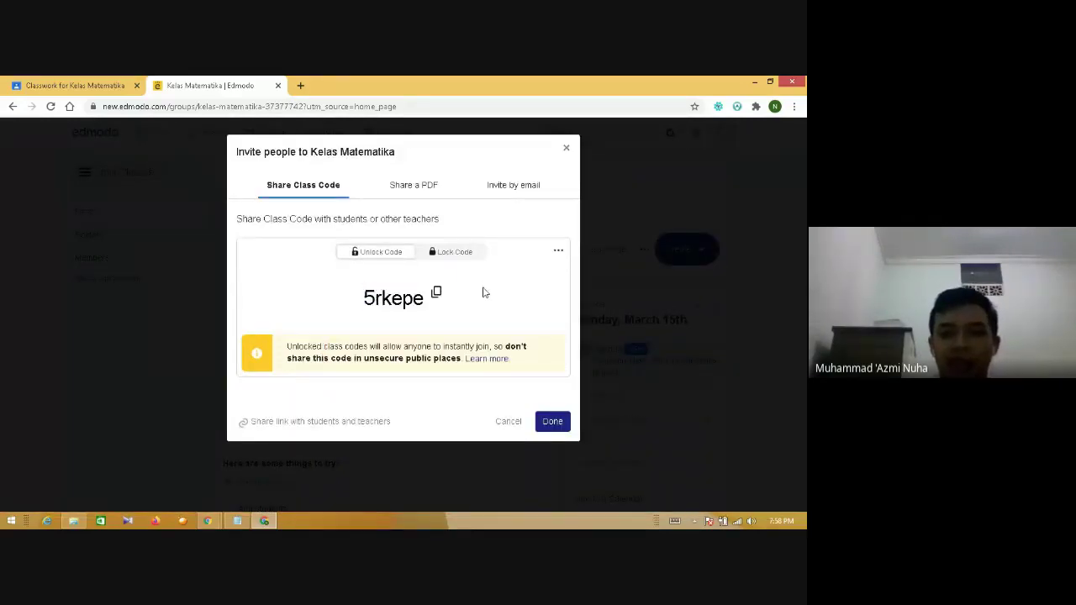
left_click(505, 186)
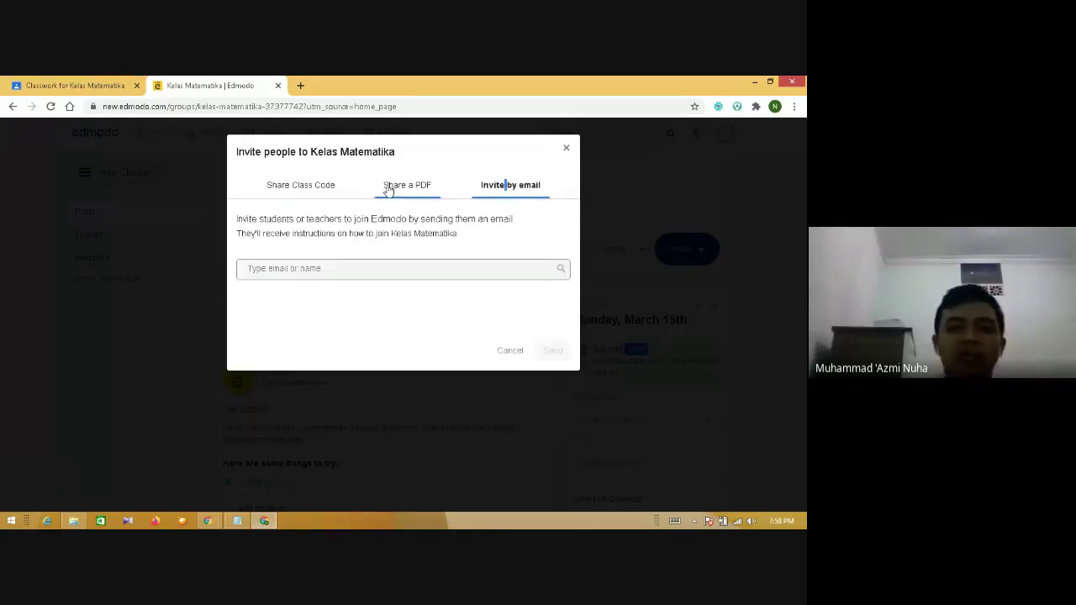
left_click(306, 193)
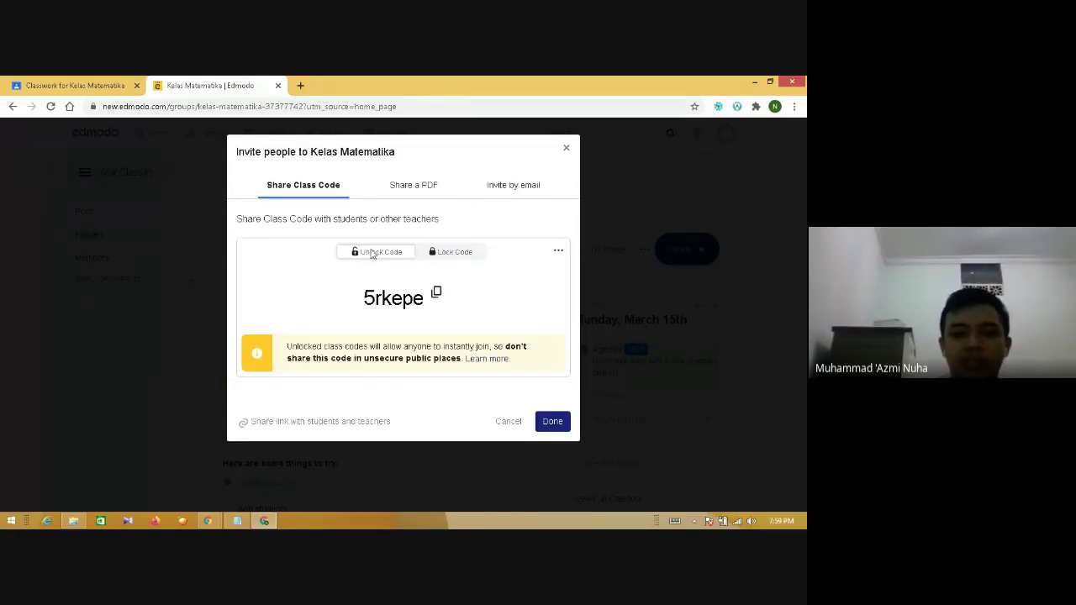
left_click(308, 424)
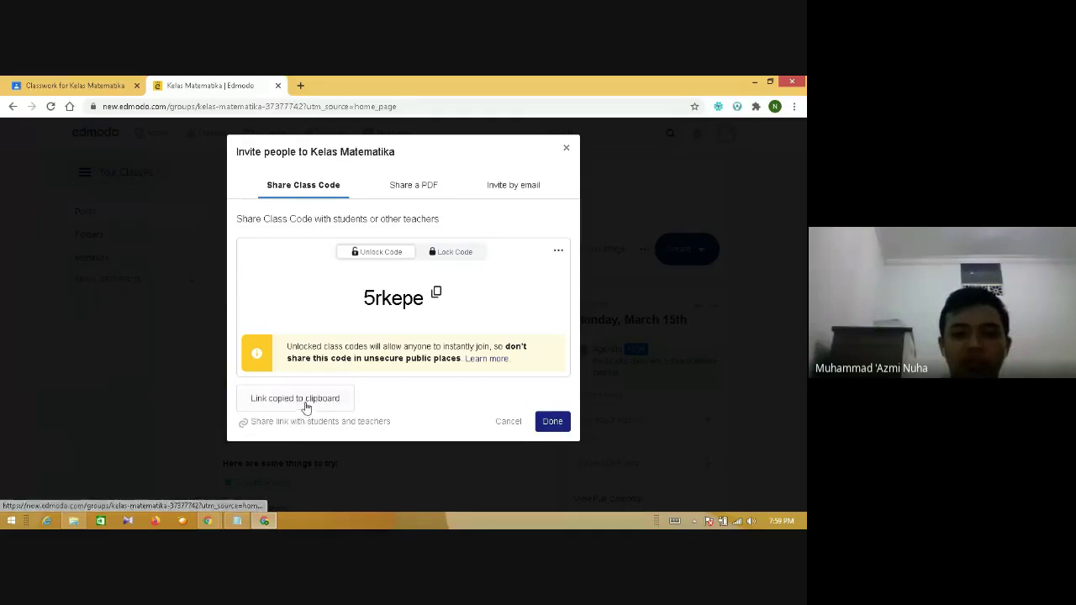
left_click(300, 84)
key("ctrl+v")
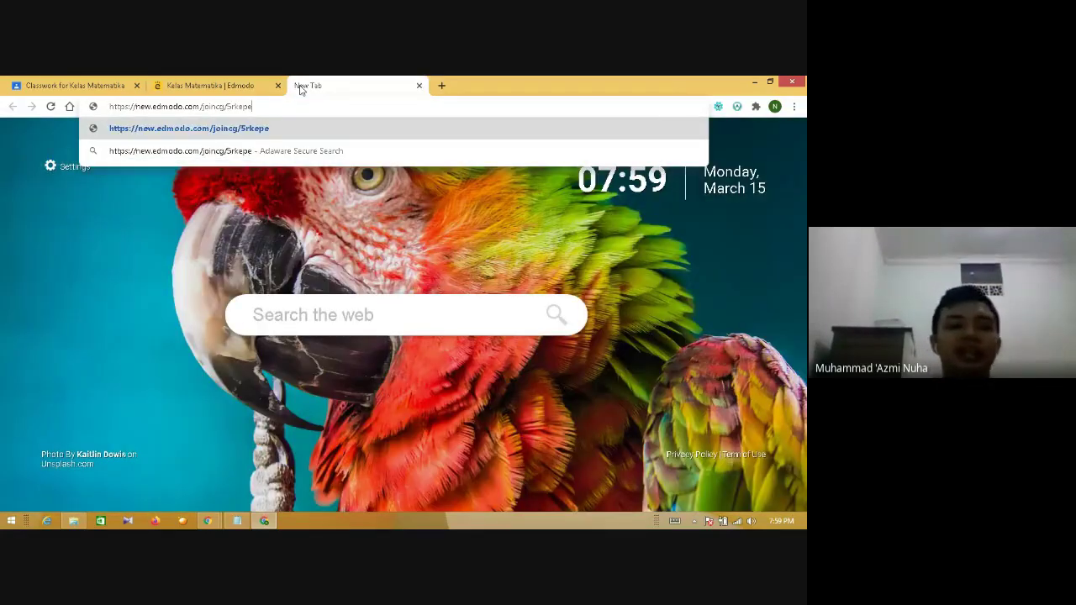
- Close the extra tab holding the pasted join link, leaving the Edmodo invite showing
left_click_drag(251, 108, 225, 107)
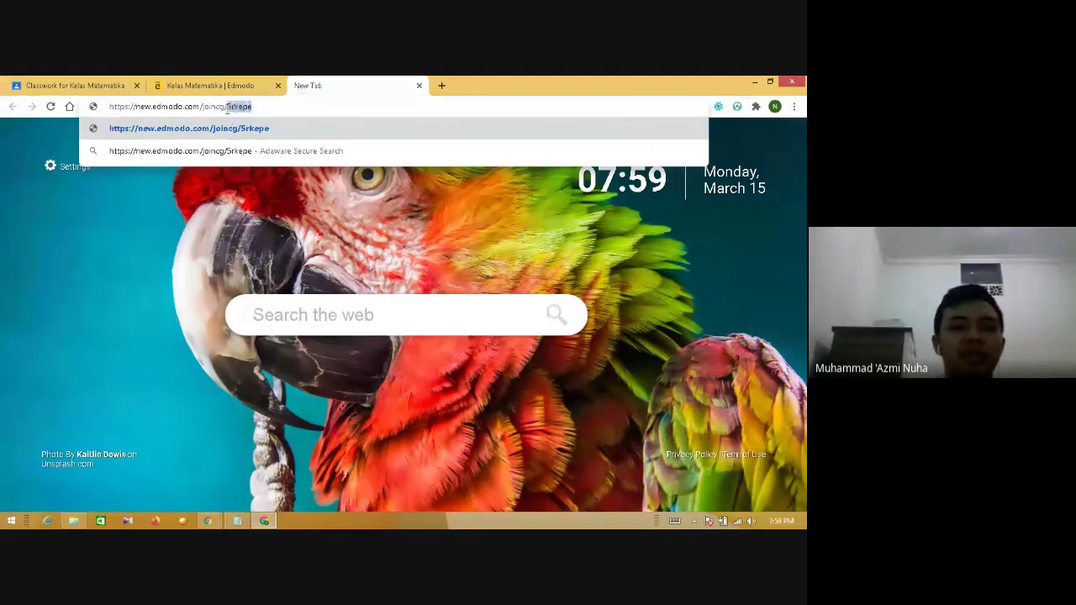
left_click(231, 84)
left_click(328, 84)
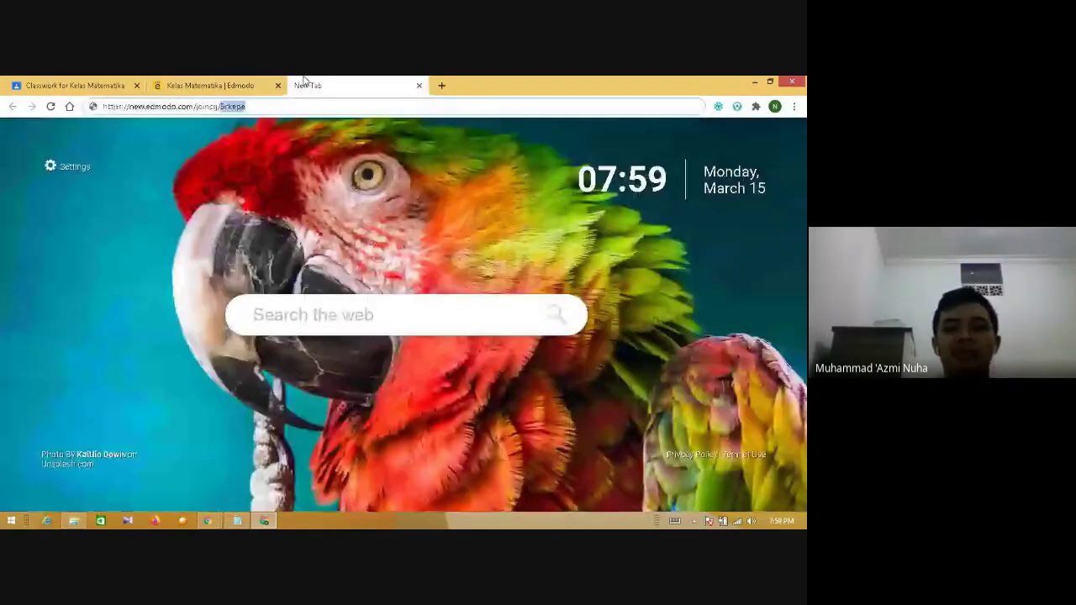
left_click(420, 85)
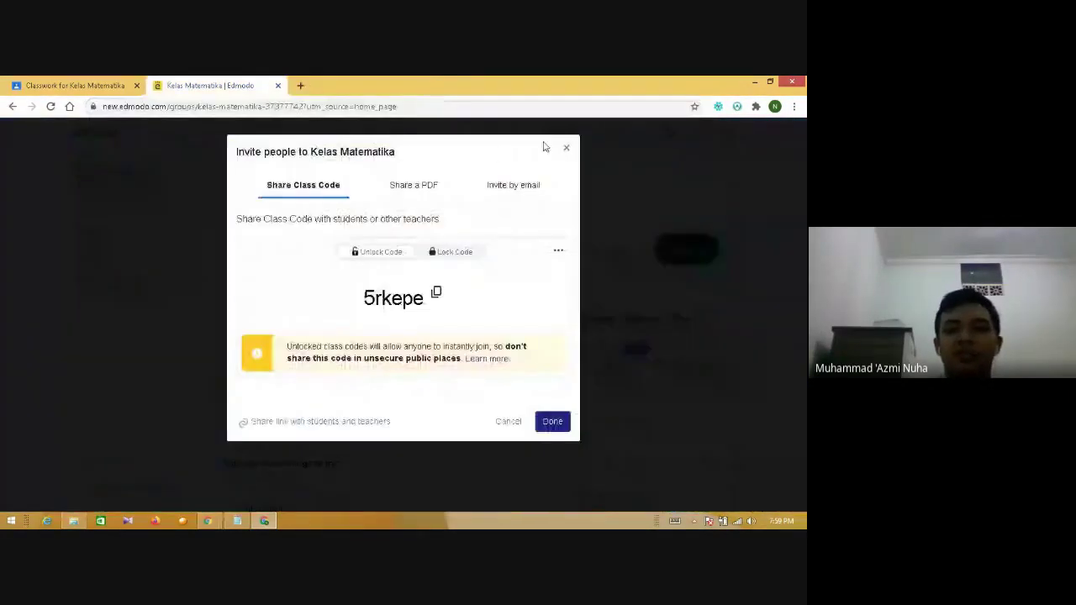
- Close the class invitation and look over the class Folders page
left_click(565, 149)
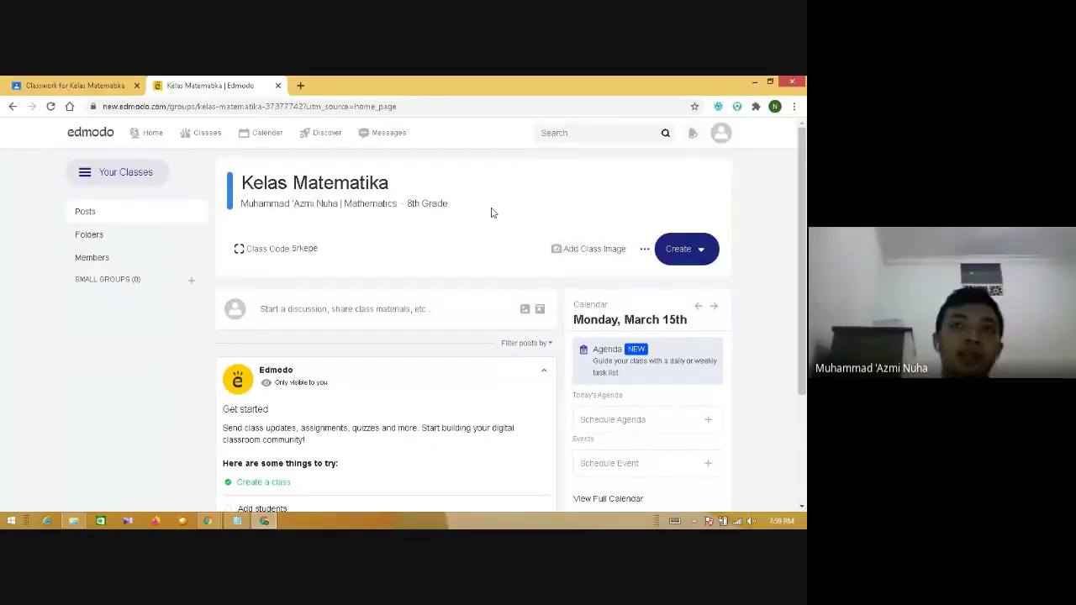
left_click(107, 243)
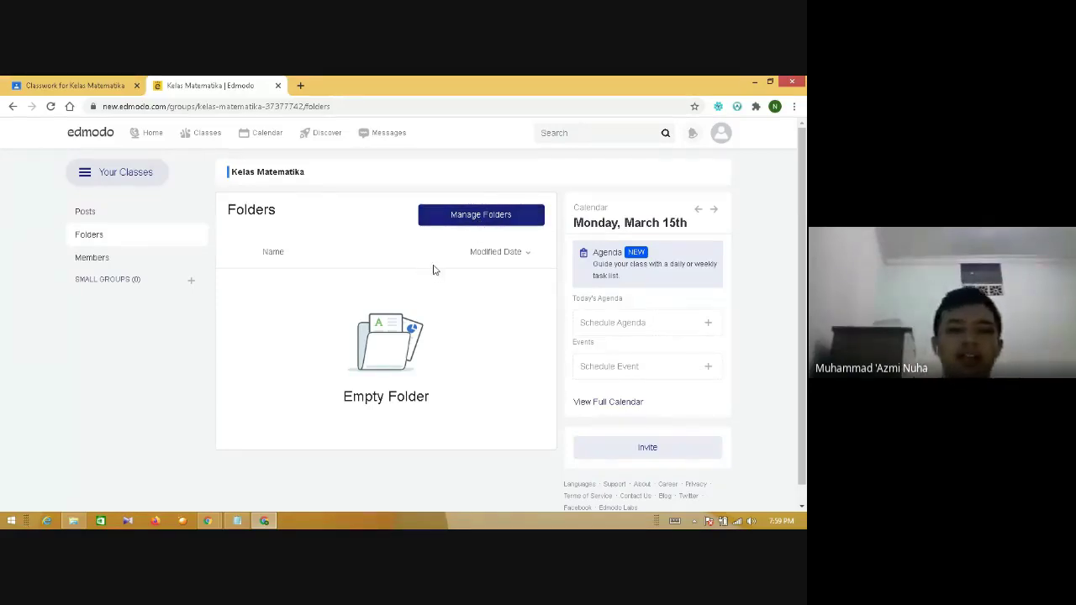
scroll(802, 248, "down", 1)
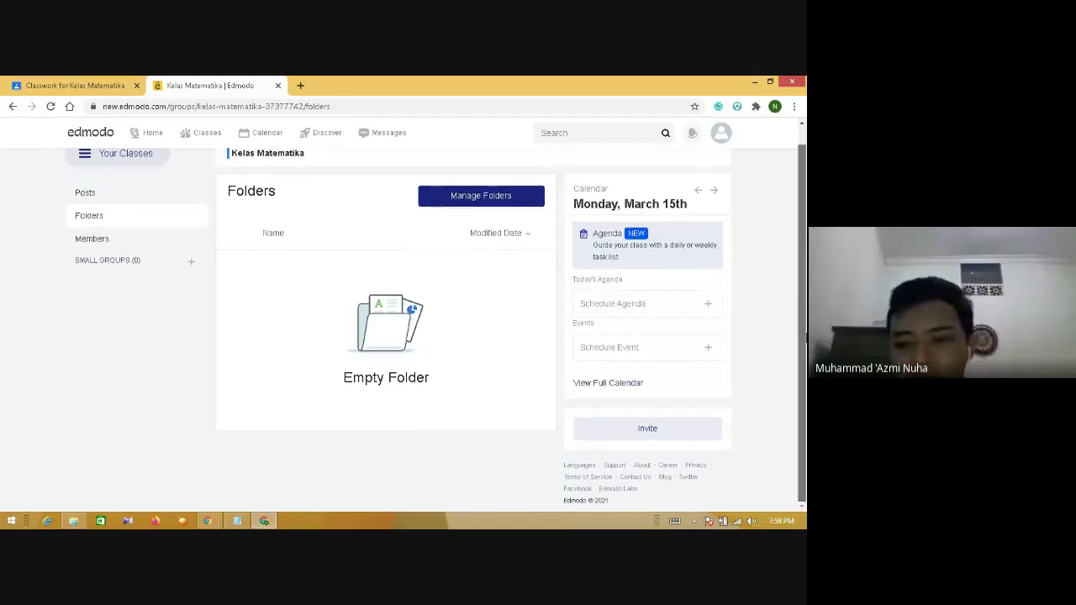
scroll(805, 251, "up", 1)
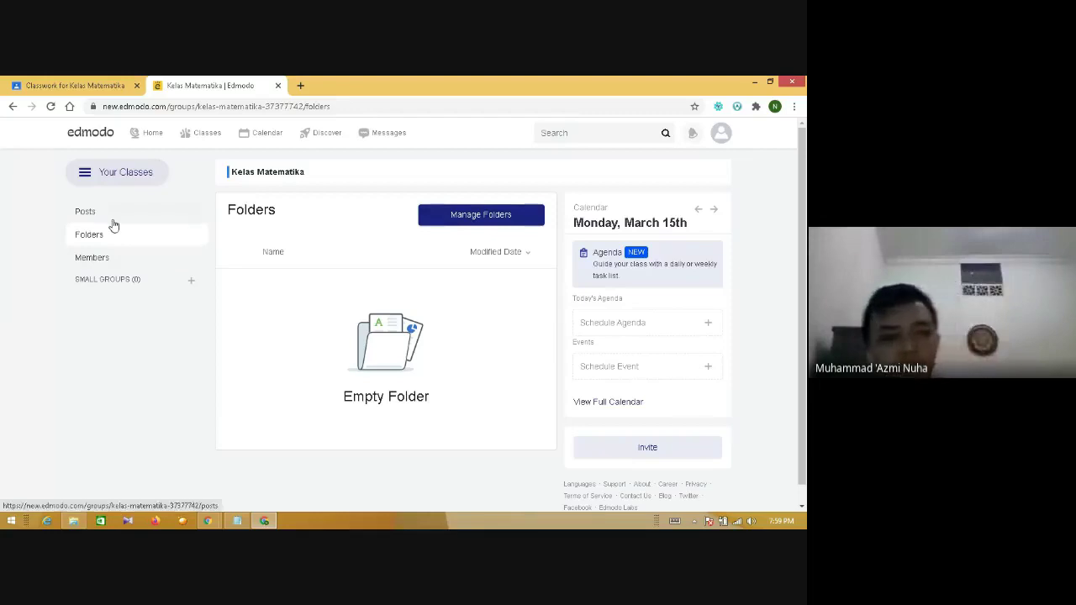
- Open the Members page and highlight its empty SMALL GROUPS (0) heading
left_click(115, 269)
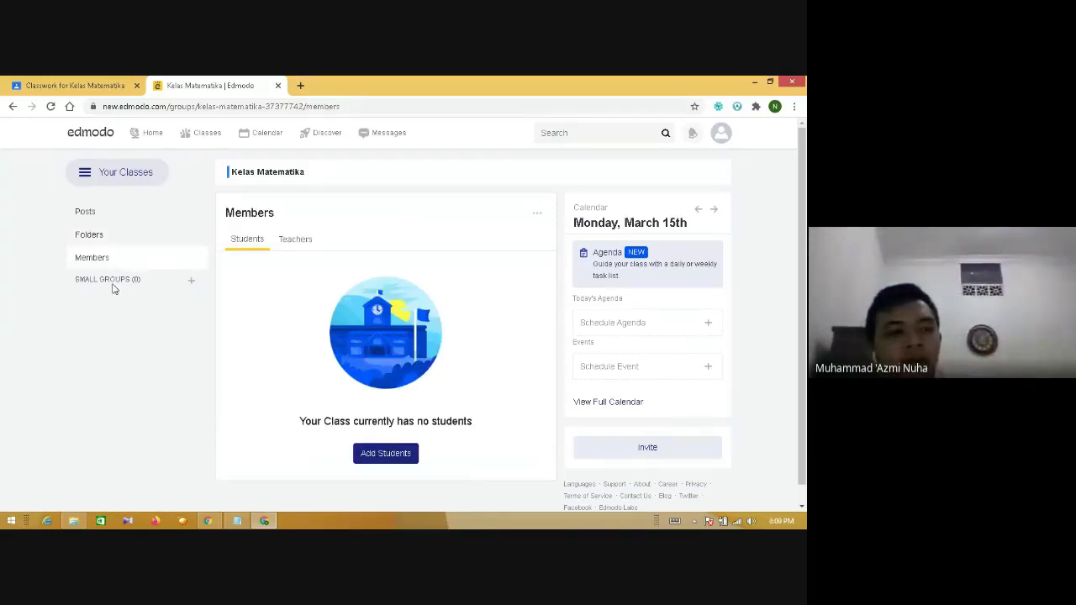
double_click(113, 280)
left_click(141, 280)
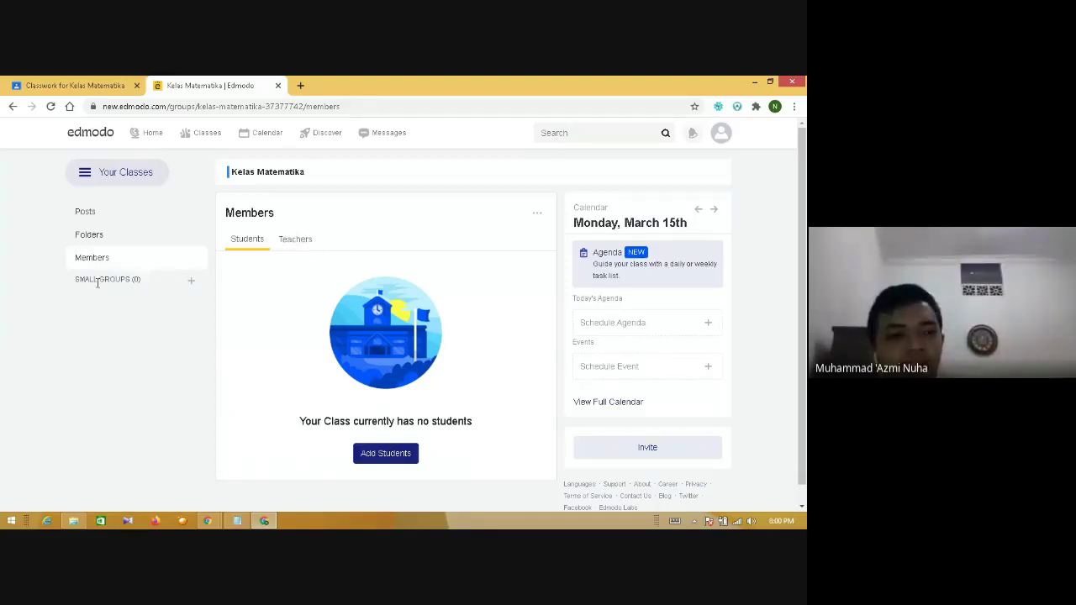
left_click_drag(76, 281, 172, 280)
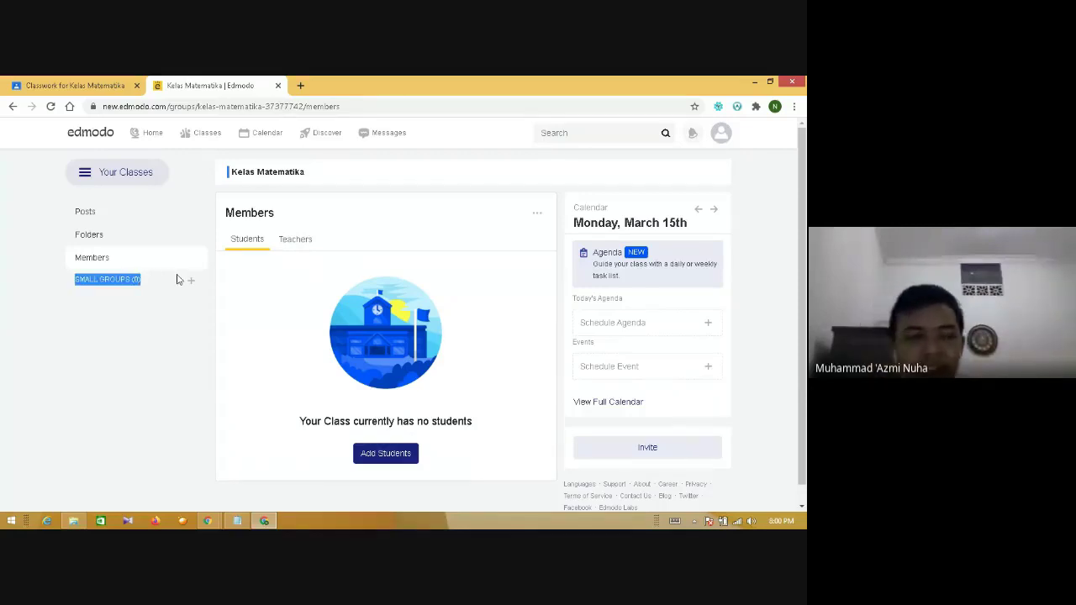
- Check the Google Classroom People list, then return to the Edmodo members tab
left_click(50, 85)
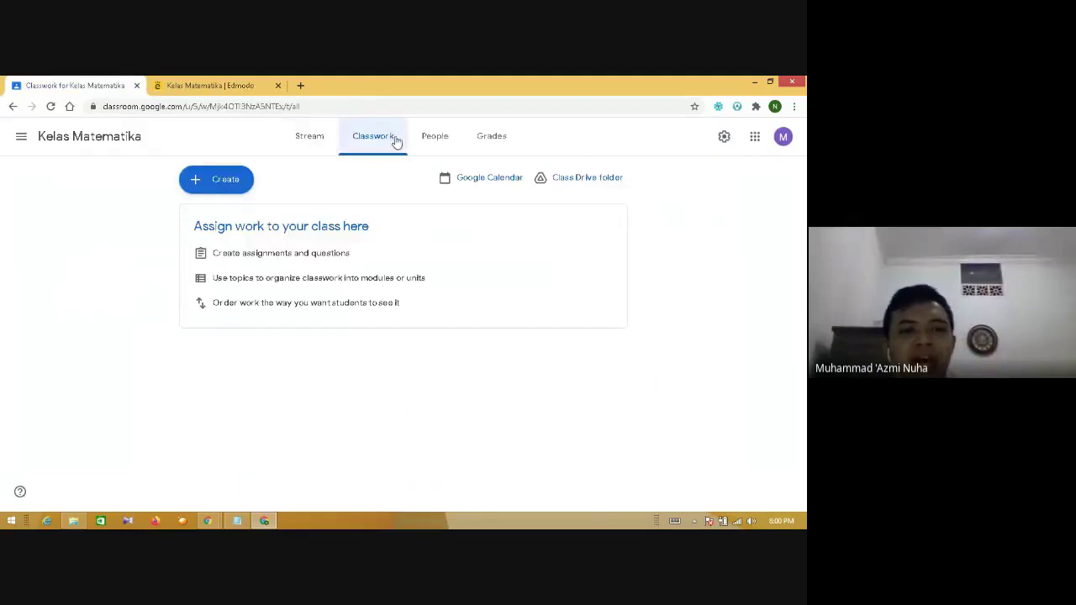
left_click(430, 139)
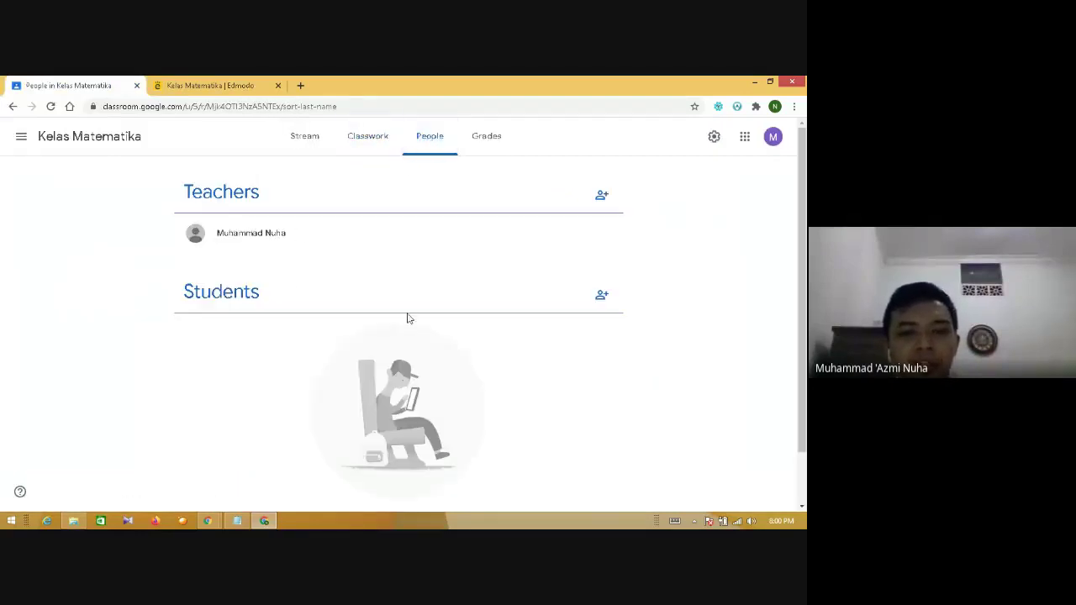
left_click(209, 83)
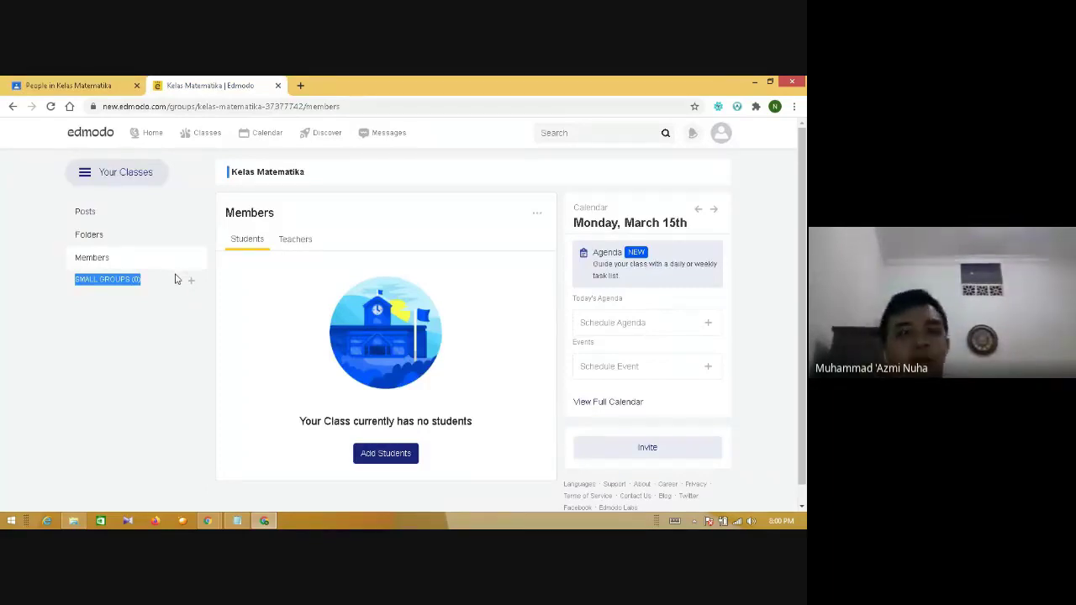
- From the class Posts page, start a new assignment, then go back without saving
left_click(96, 210)
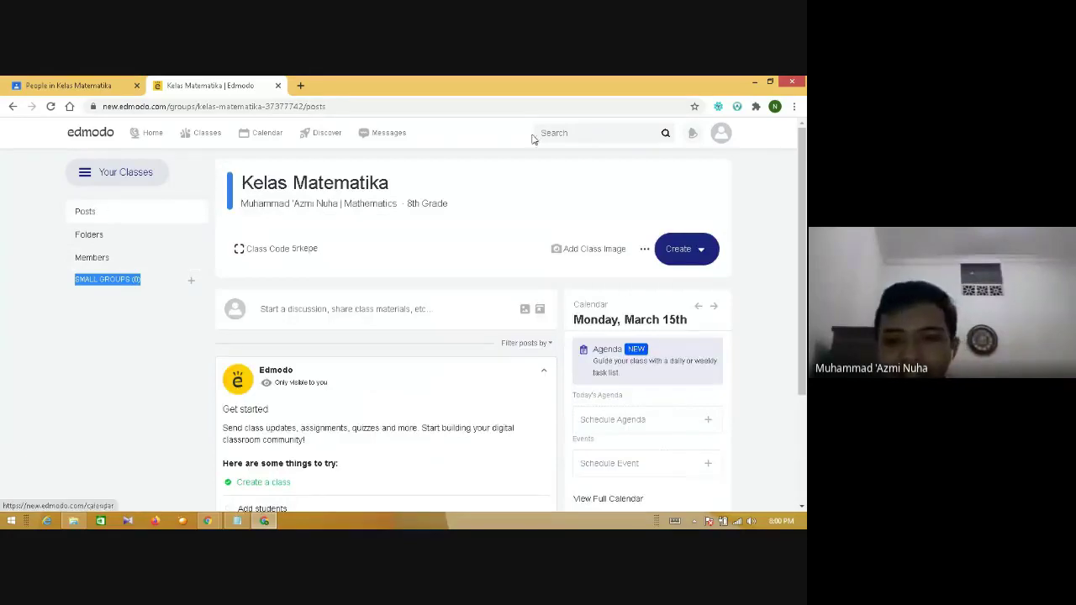
left_click(701, 249)
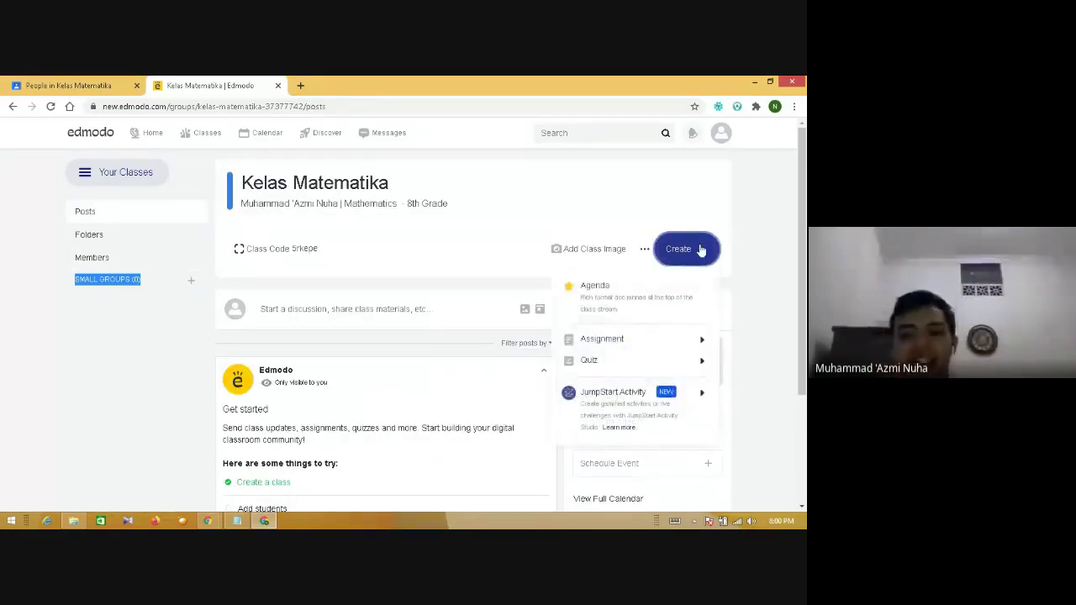
mouse_move(654, 360)
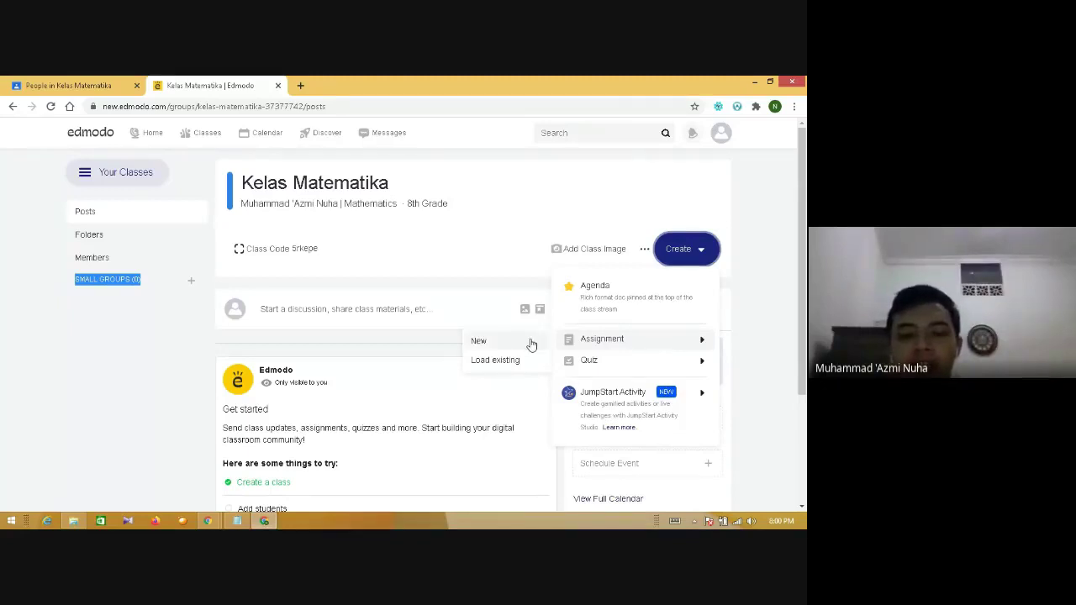
left_click(497, 284)
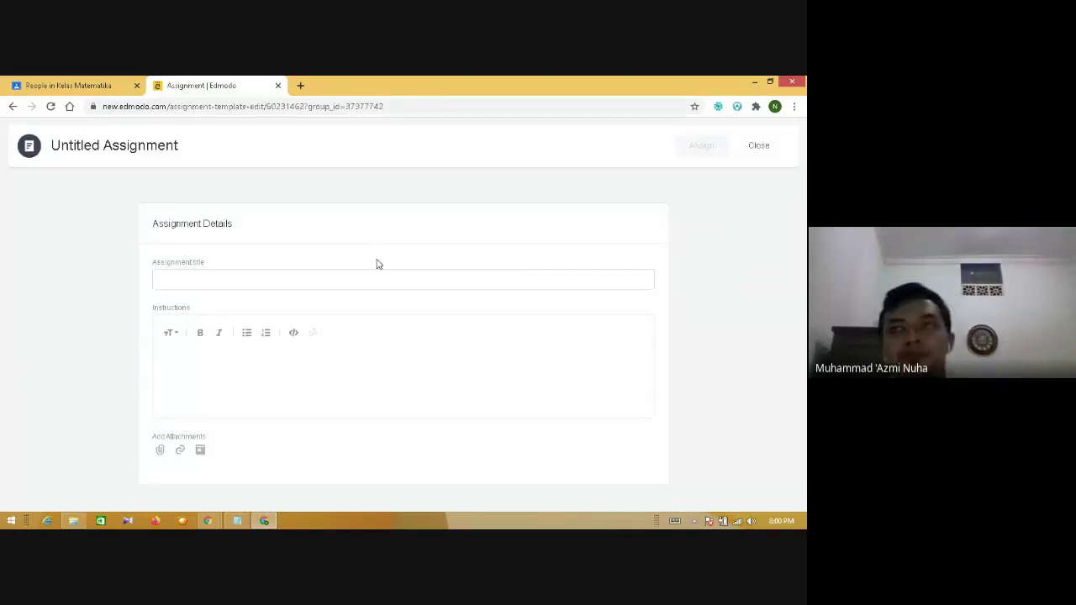
left_click(13, 107)
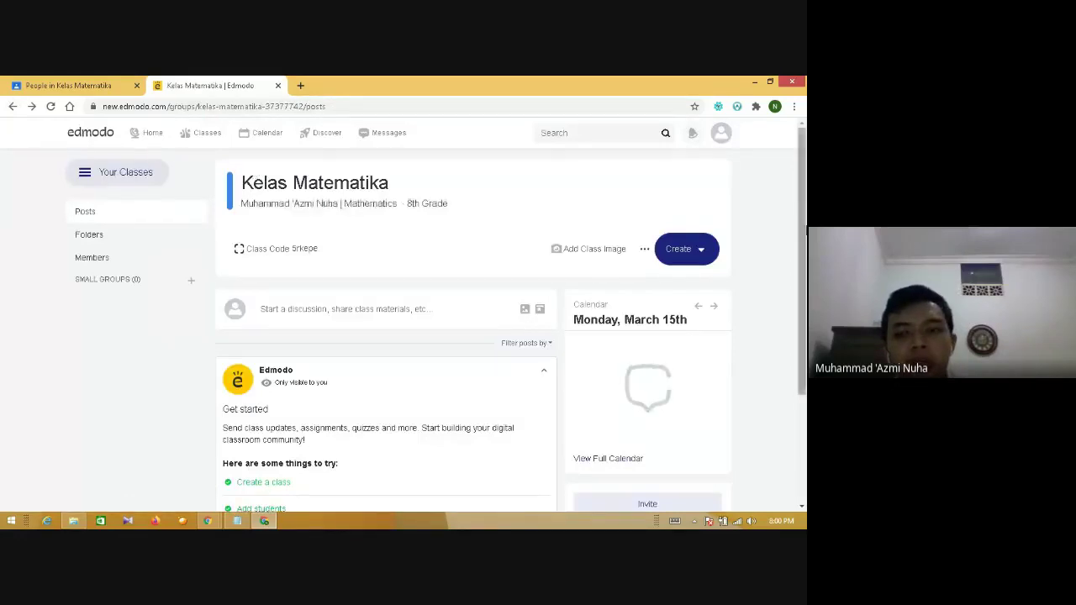
scroll(387, 336, "down", 3)
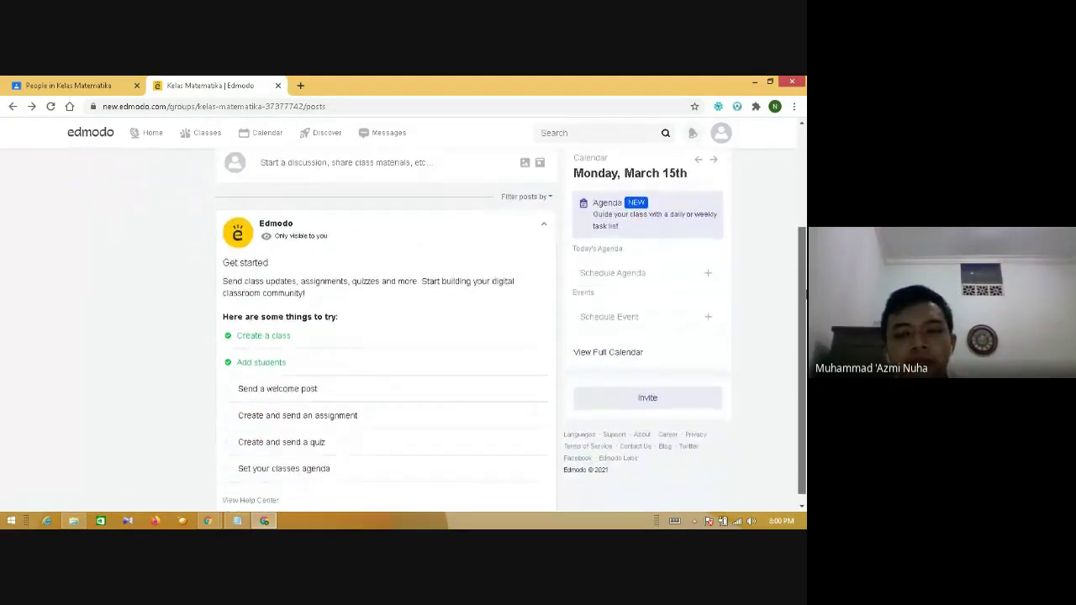
left_click_drag(805, 294, 804, 175)
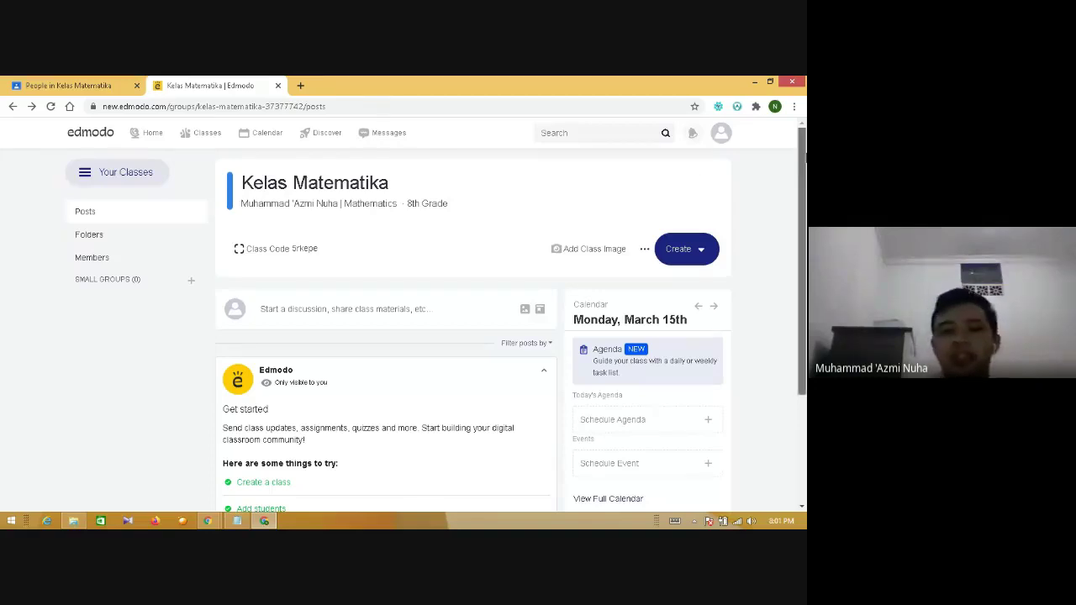
scroll(804, 157, "down", 2)
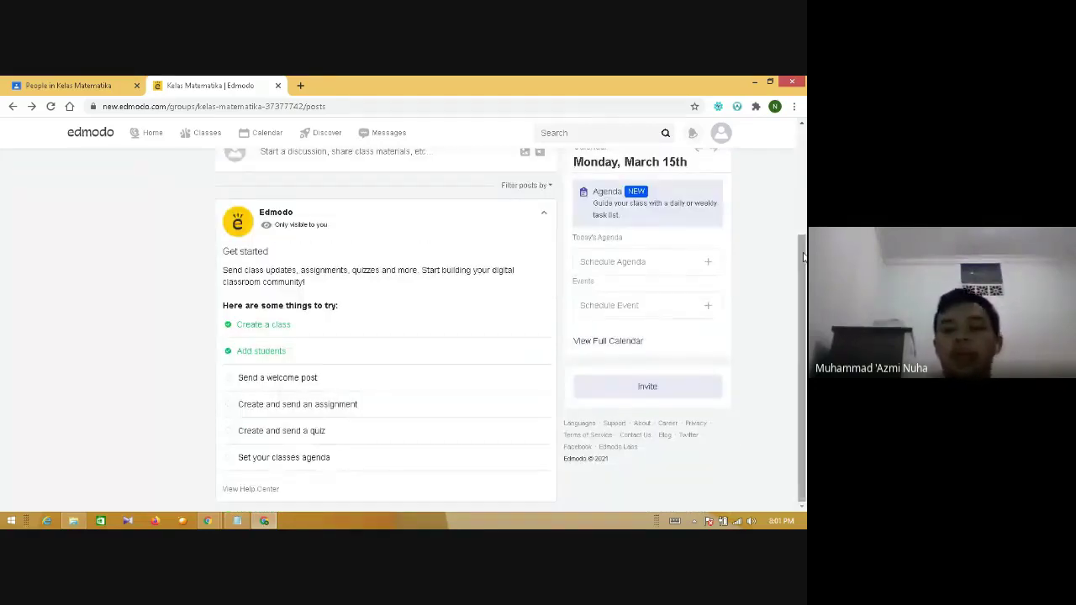
scroll(805, 172, "up", 2)
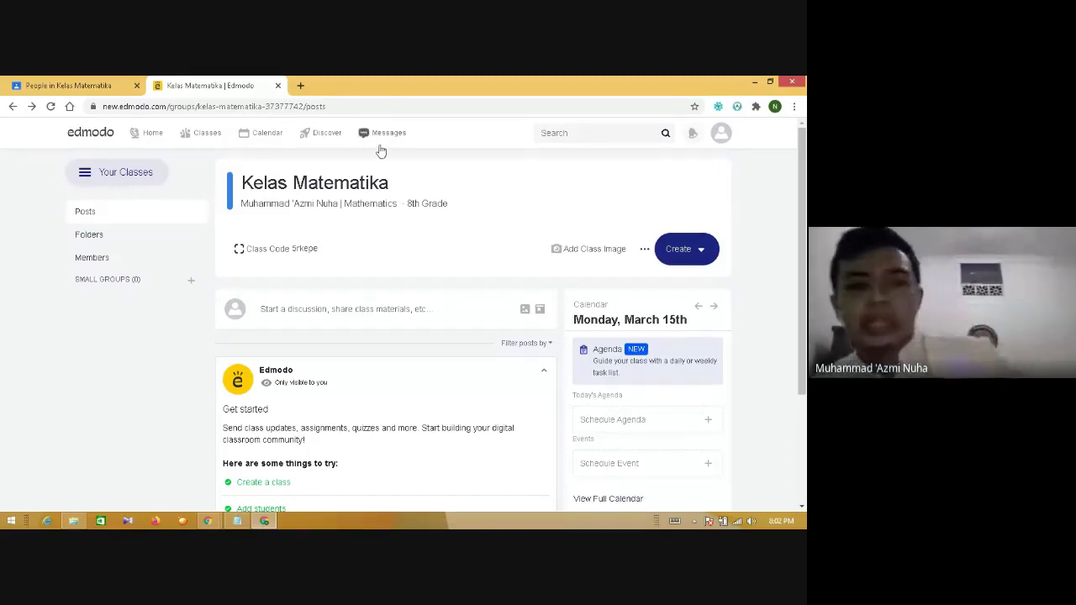
mouse_move(225, 129)
left_click(72, 85)
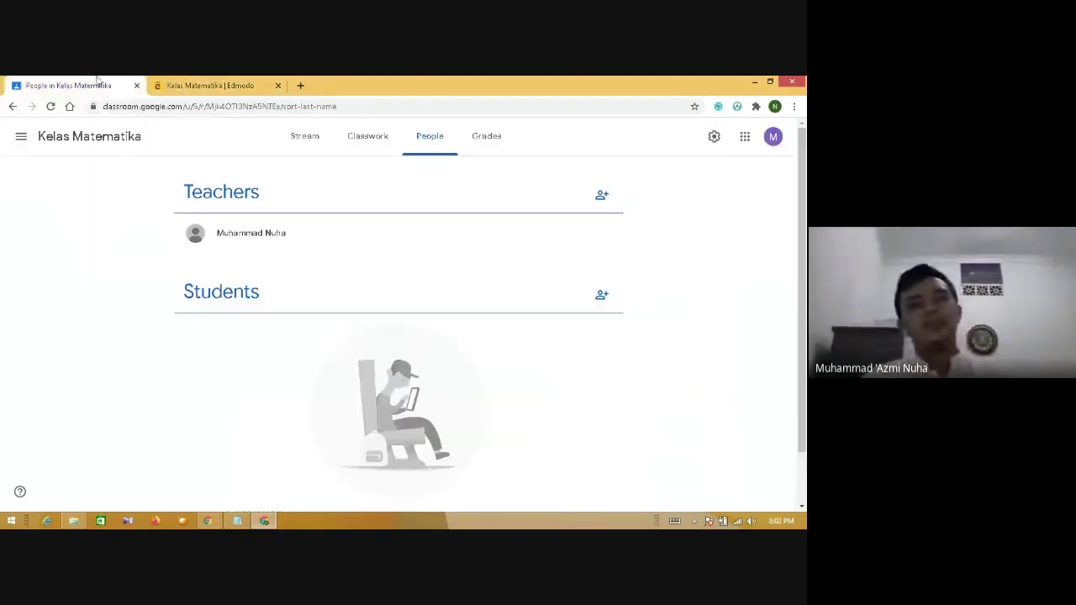
left_click(208, 84)
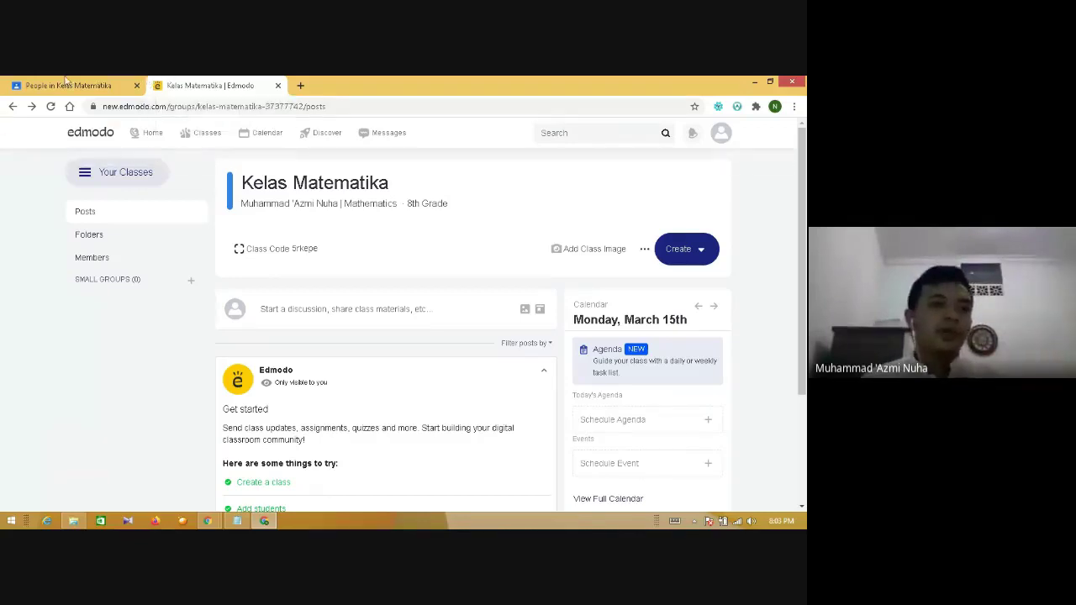
left_click(69, 84)
left_click(179, 82)
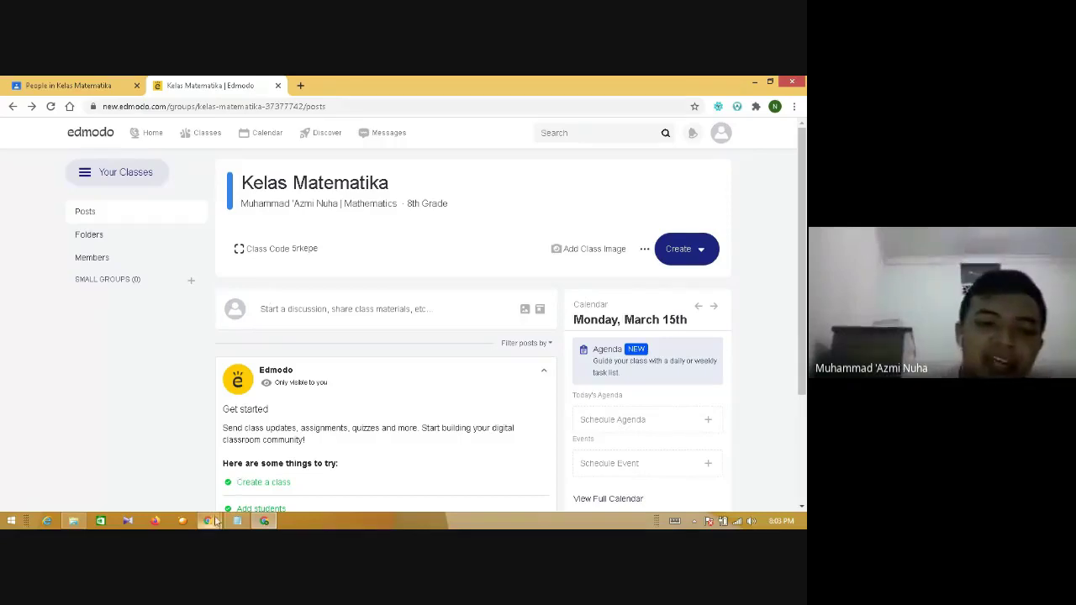
- Switch to the Google Meet presentation window
mouse_move(207, 521)
left_click(256, 414)
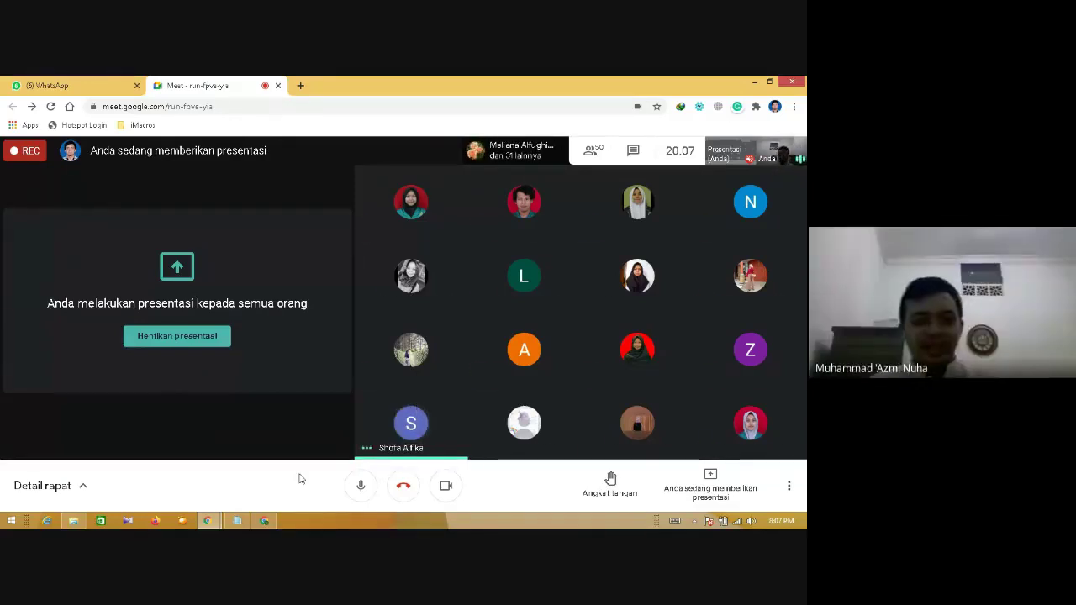
- Add a student's ID number and full name under Pertemuan 2, then minimize Notepad
left_click(237, 521)
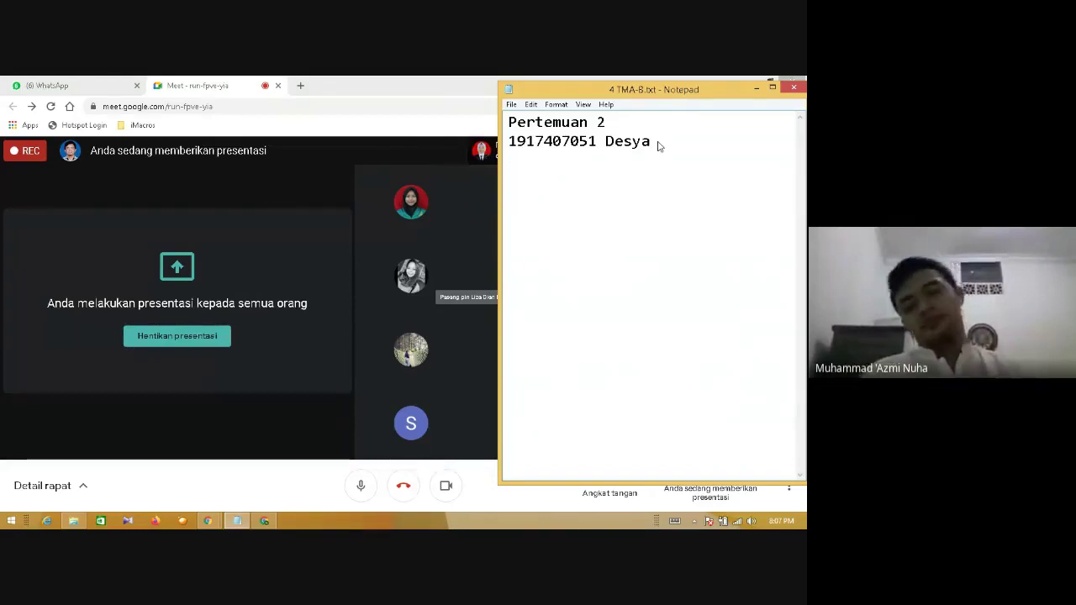
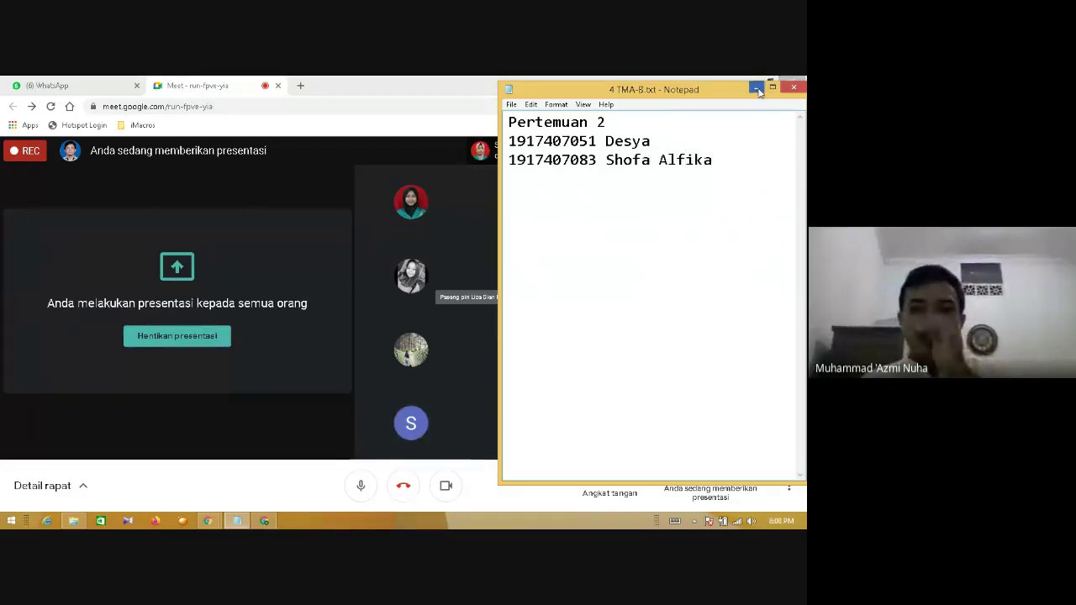
left_click(756, 87)
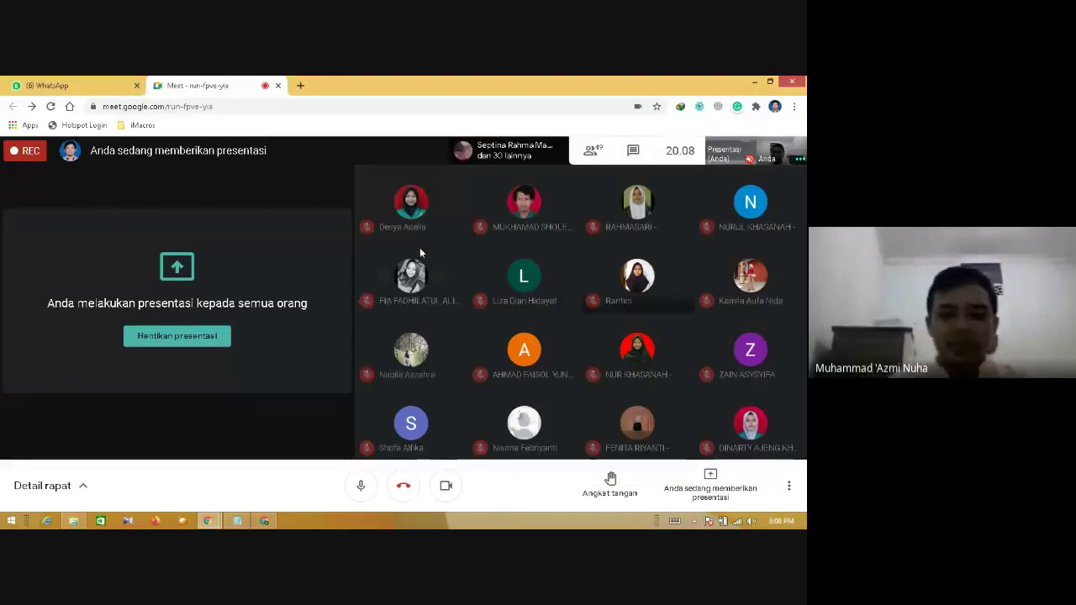
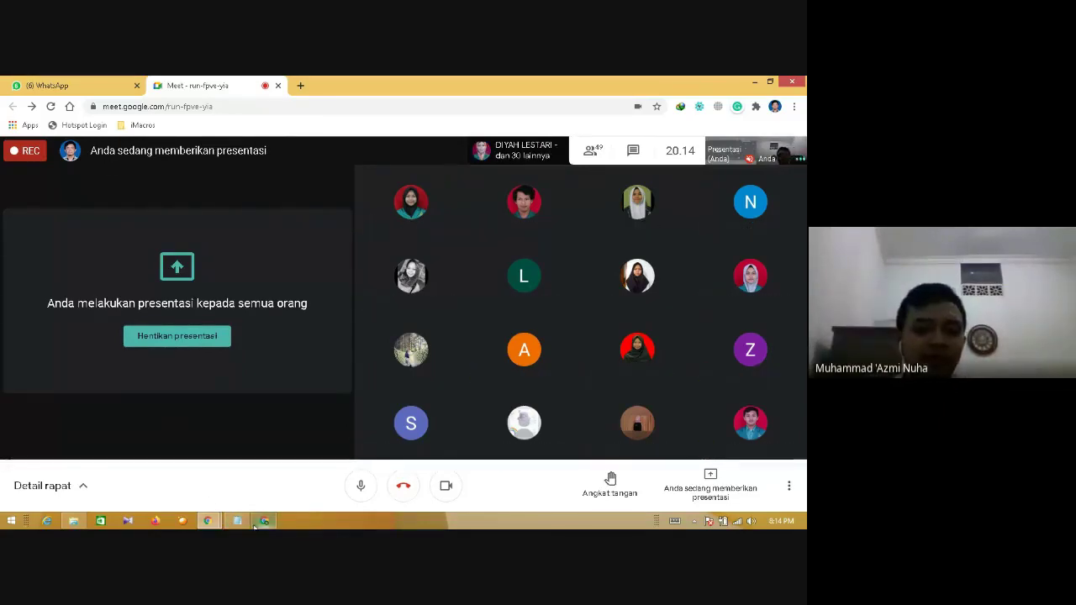
- Glance at the Kelas Matematika People page, then return to Meet and open a new tab
left_click(264, 521)
left_click(87, 84)
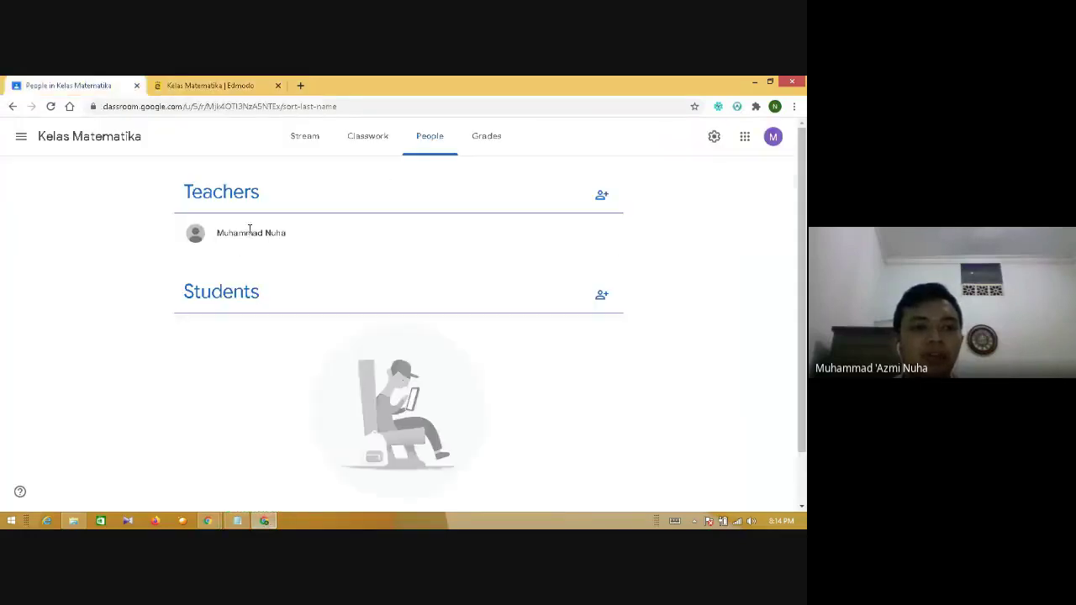
mouse_move(209, 520)
left_click(175, 472)
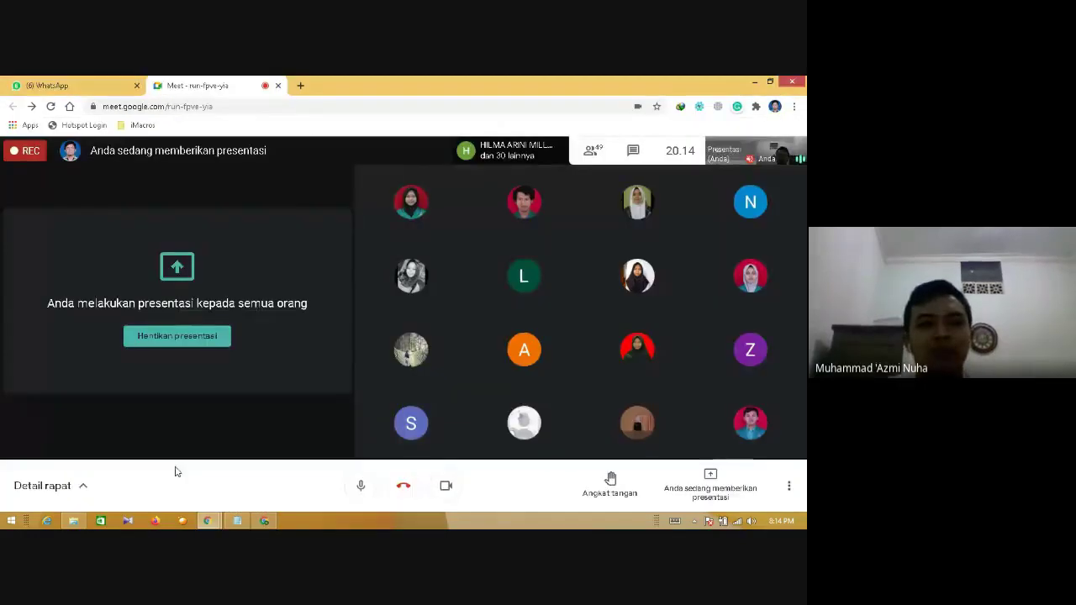
left_click(300, 85)
- Load google.com, peek at the Google apps grid, then go to classroom.google.com
type("goo")
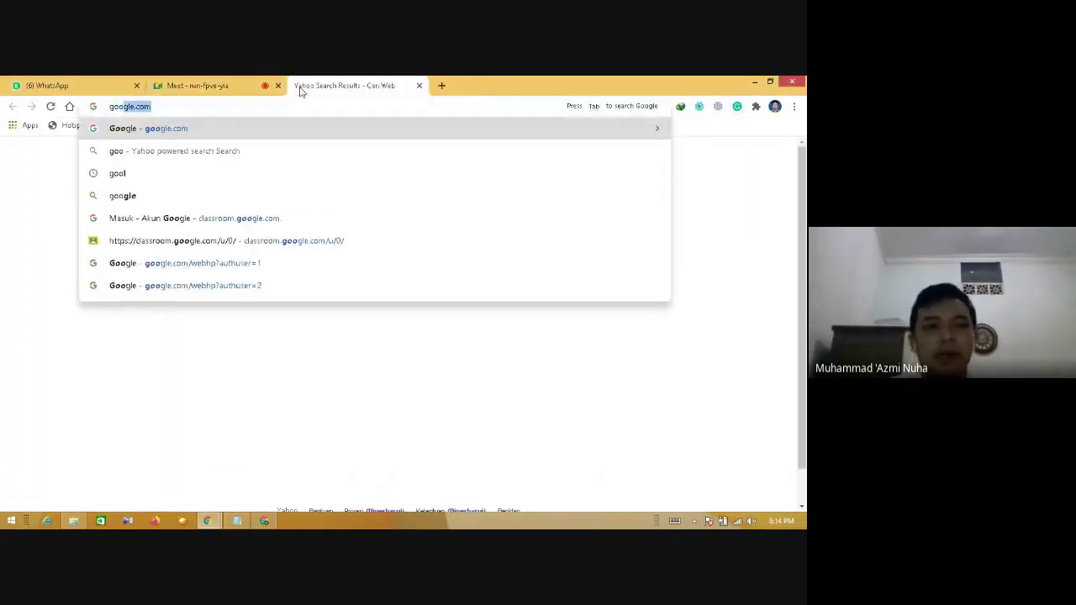
key("Return")
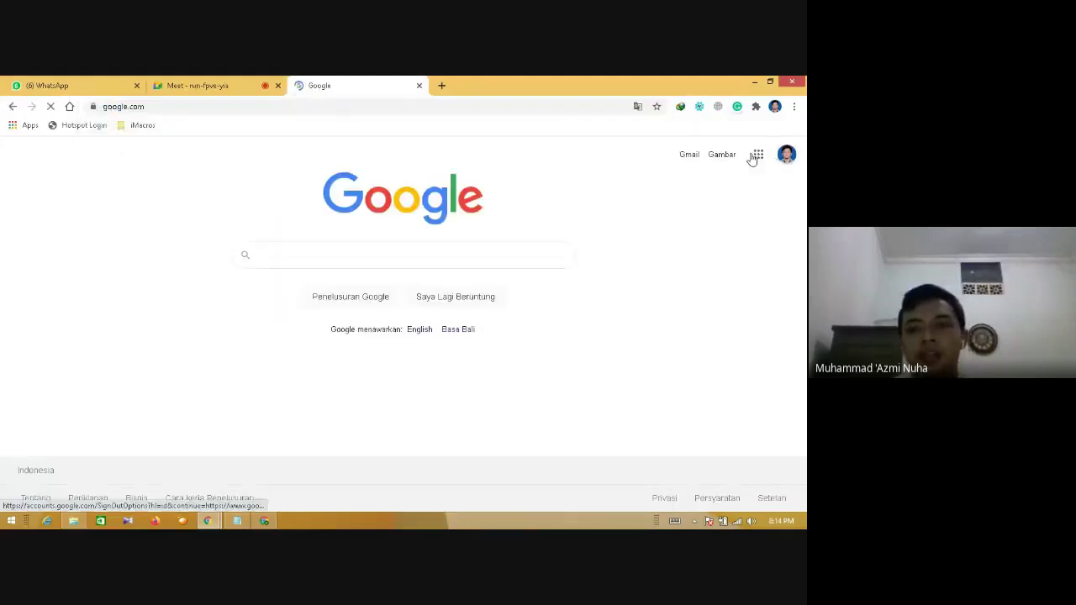
left_click(758, 155)
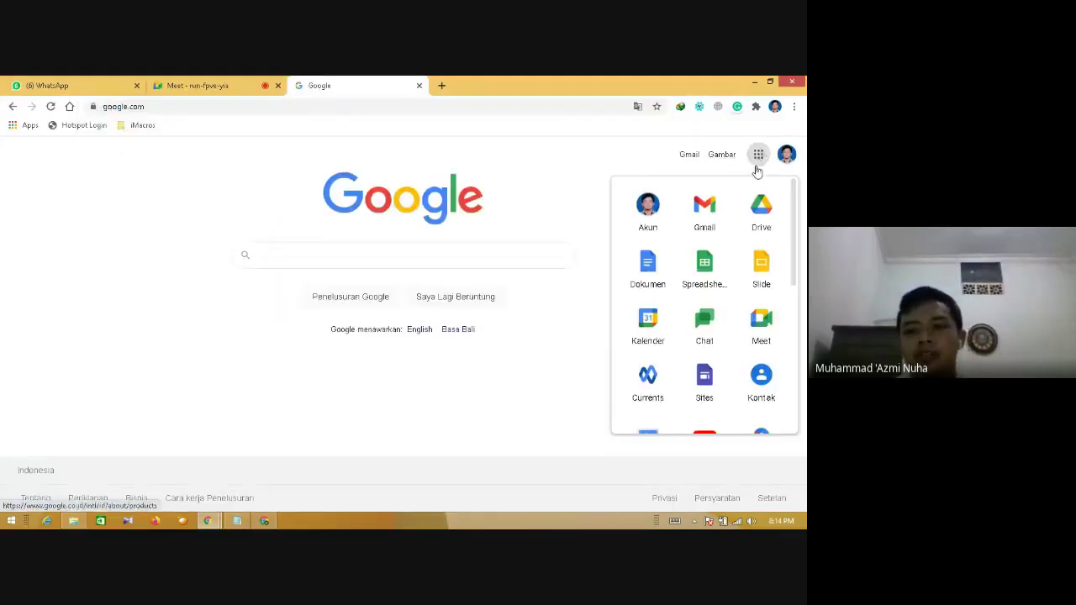
left_click(257, 107)
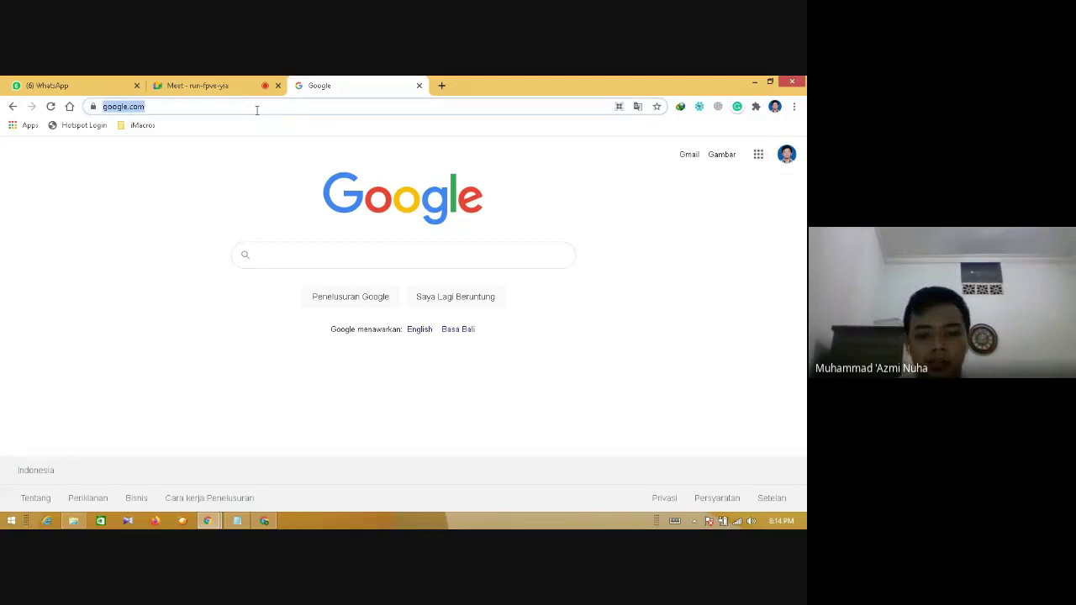
type("classroom.google.com")
key("Return")
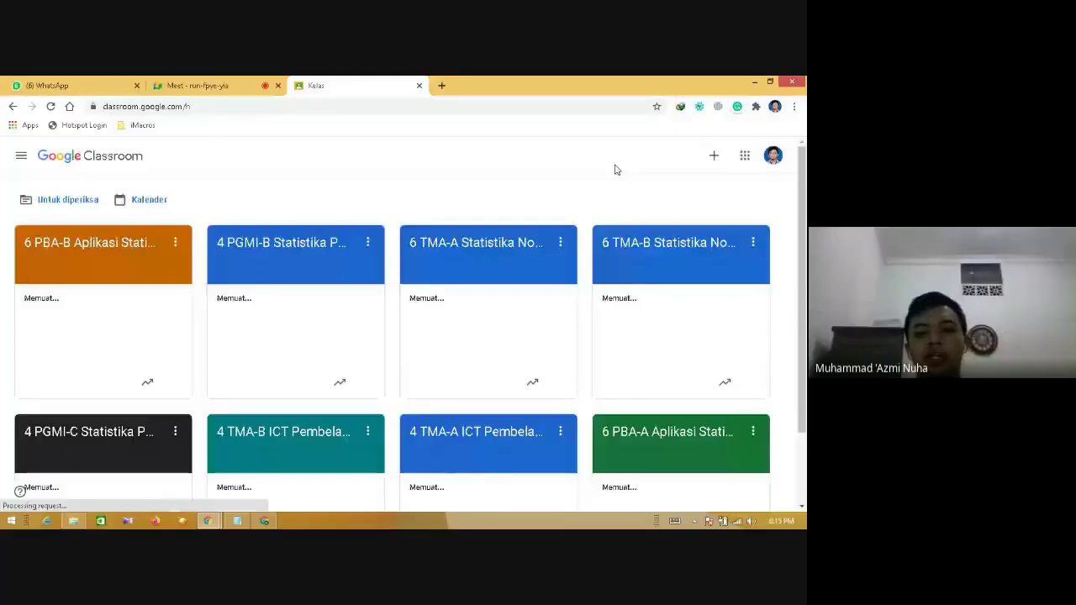
- Scroll the class cards and open 4 TMA-B ICT Pembelajaran Matematika & Praktikum
scroll(732, 325, "down", 2)
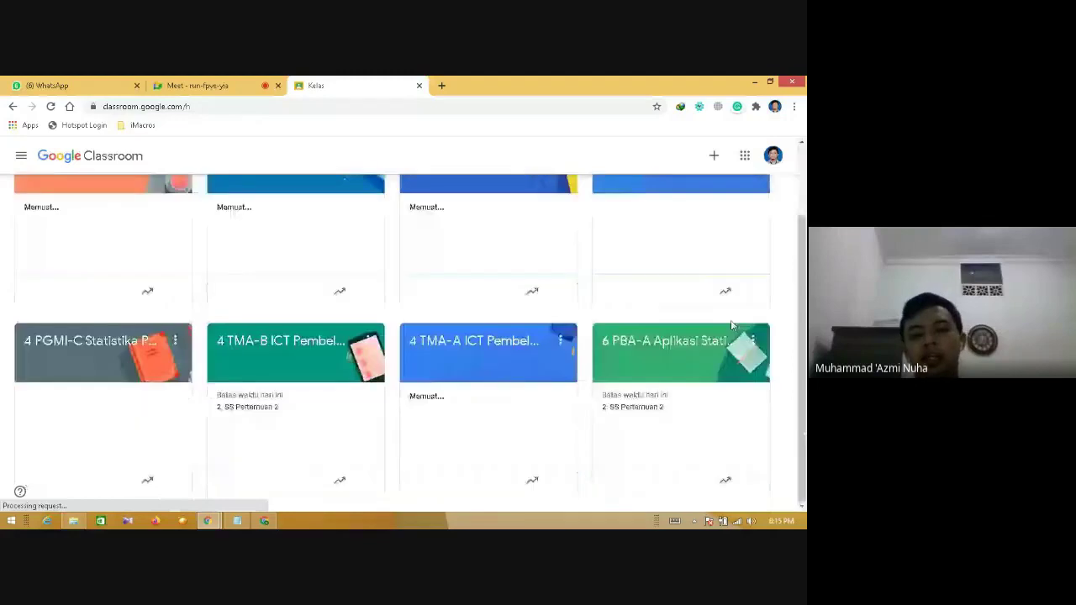
left_click(281, 345)
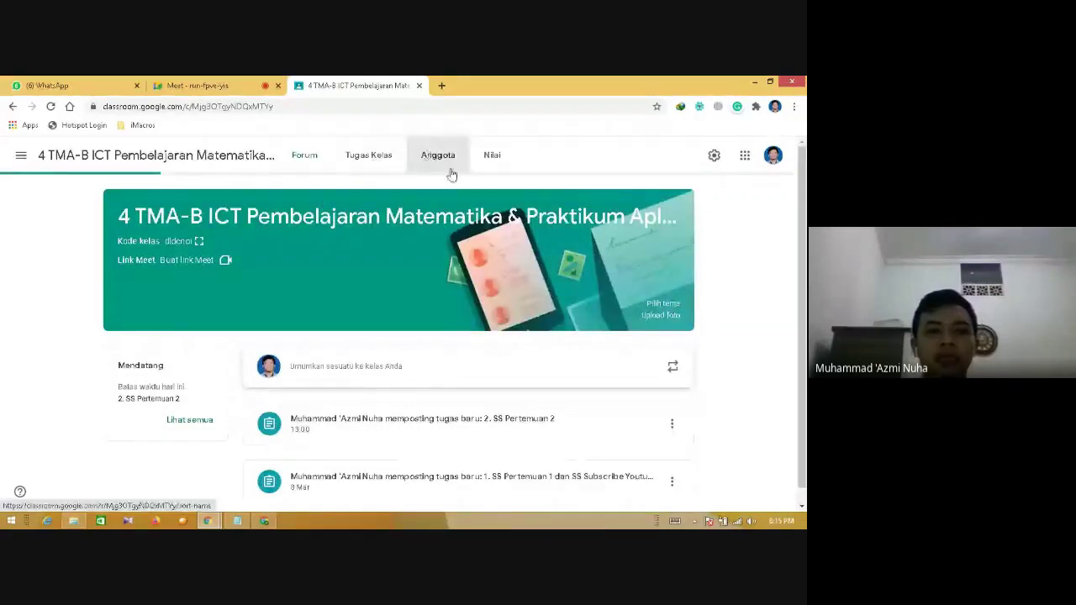
- Open the Anggota member list of 55 students and tick the first three students
left_click(448, 168)
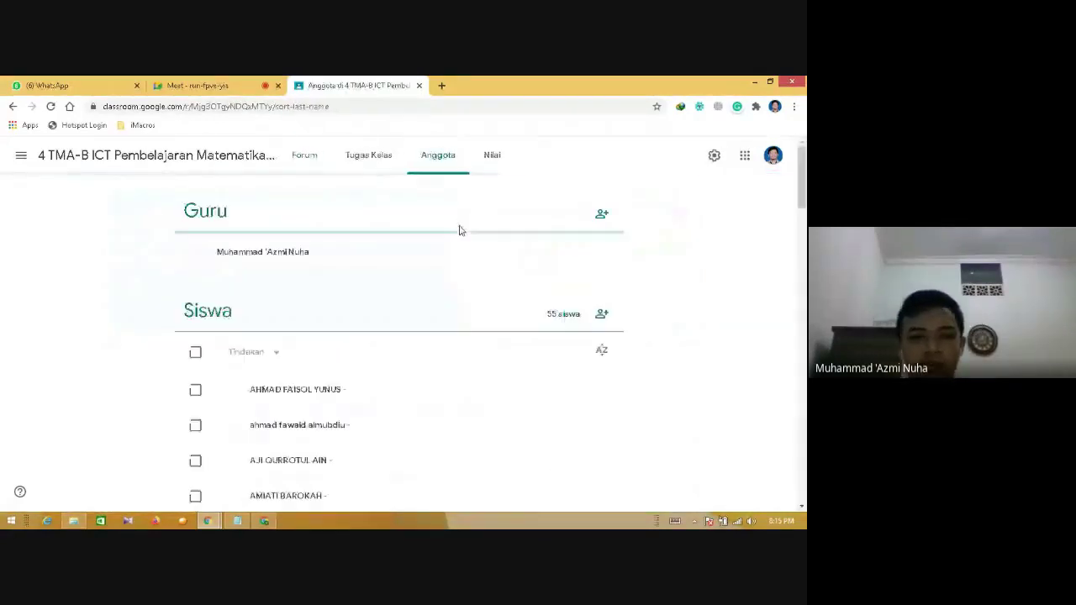
scroll(778, 227, "down", 1)
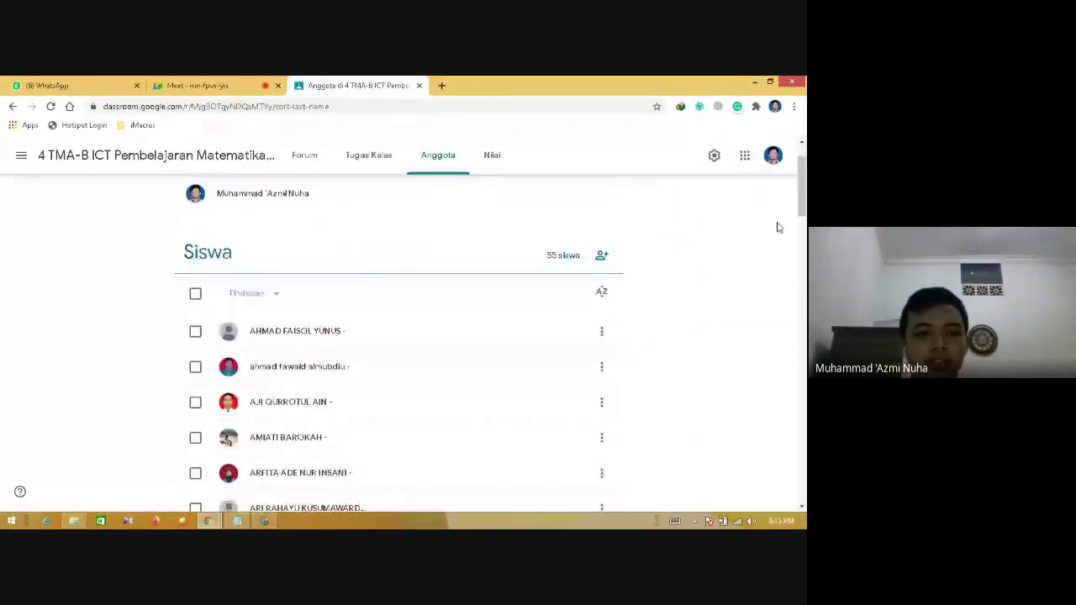
left_click(195, 330)
left_click(195, 367)
left_click(195, 402)
- Check the Tindakan actions list, untick the three students, and switch to Edmodo's Kelas Matematika page
left_click(279, 293)
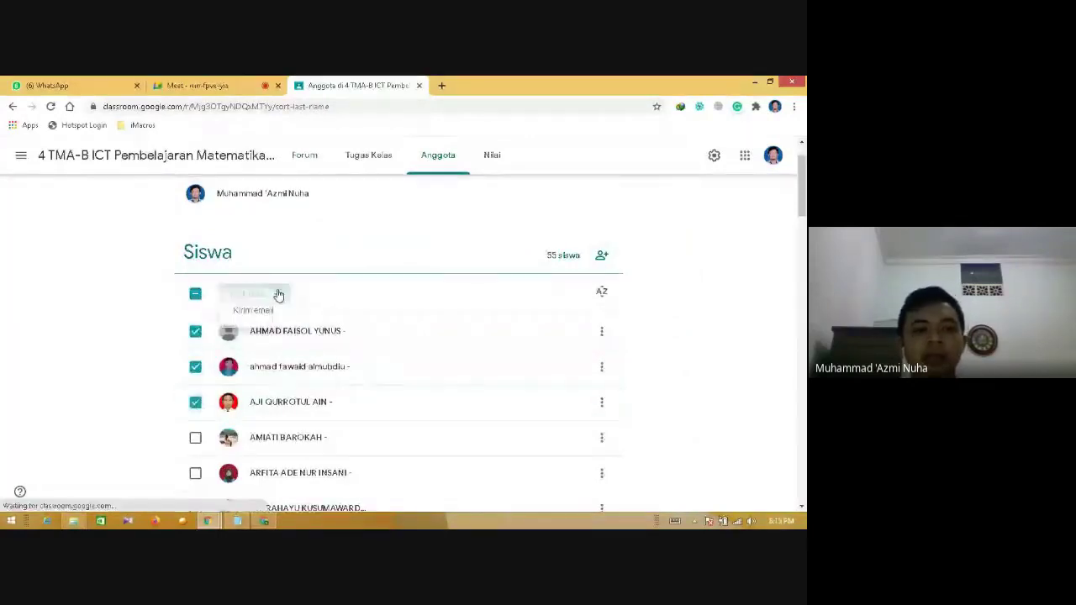
left_click(170, 305)
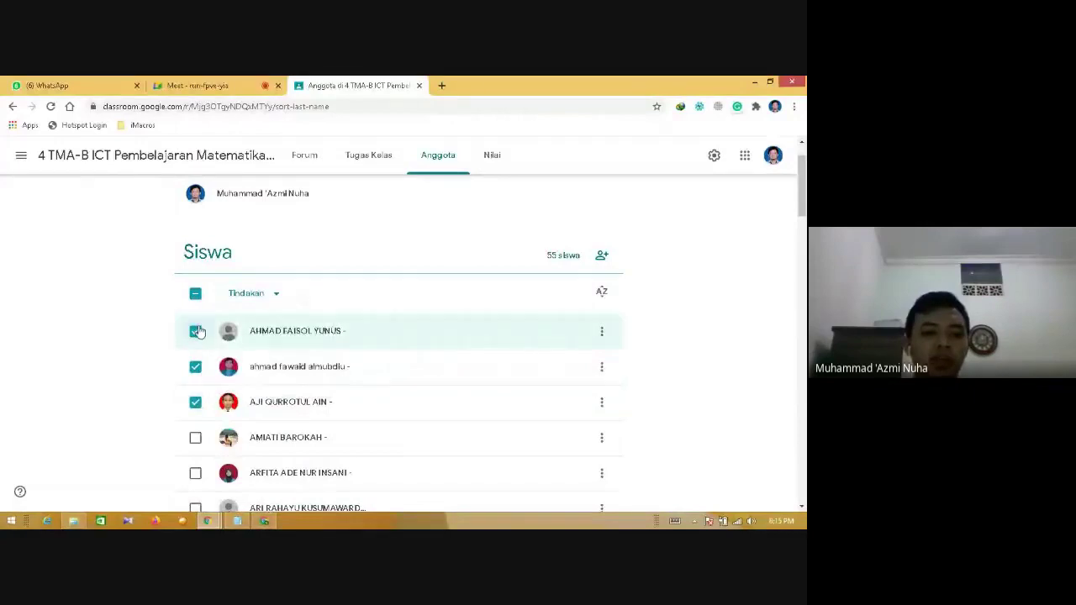
left_click(195, 330)
left_click(195, 366)
left_click(195, 402)
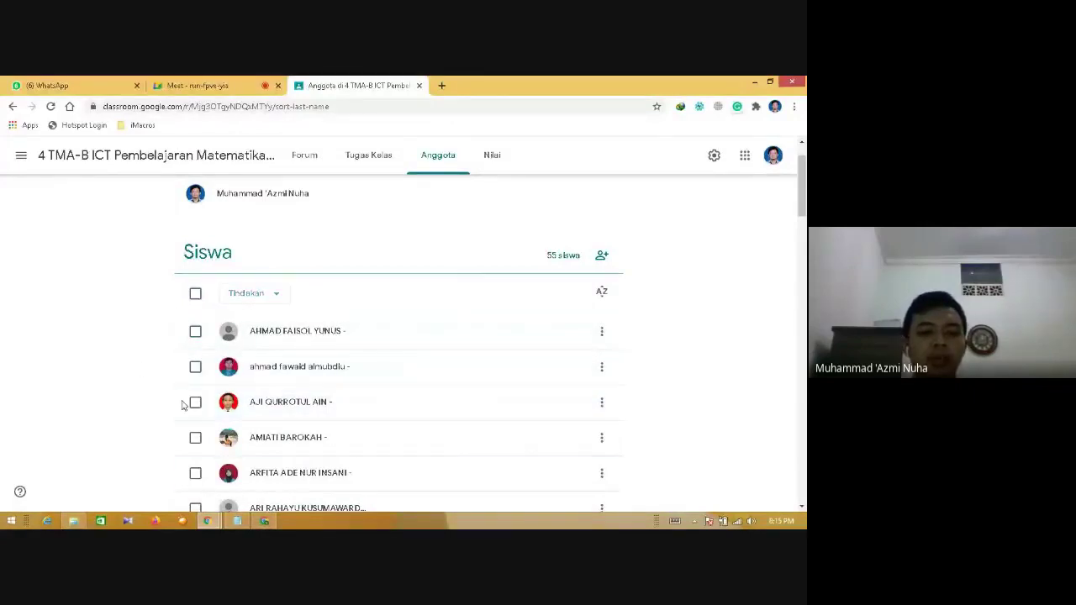
left_click(265, 521)
left_click(173, 85)
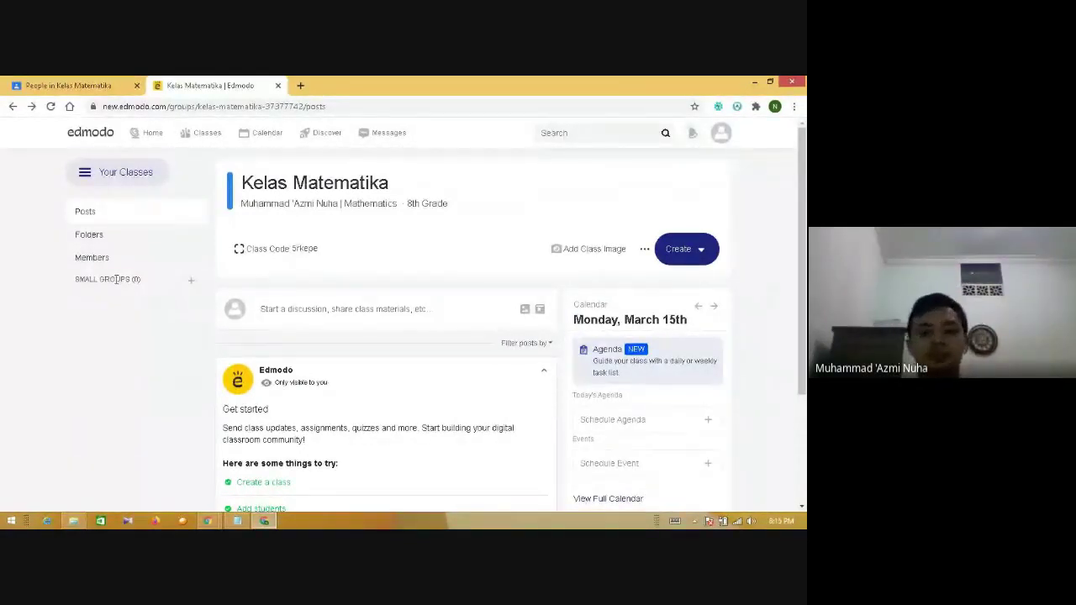
- Glance at the Classroom People tab, return to Edmodo, and open a blank new tab
mouse_move(198, 133)
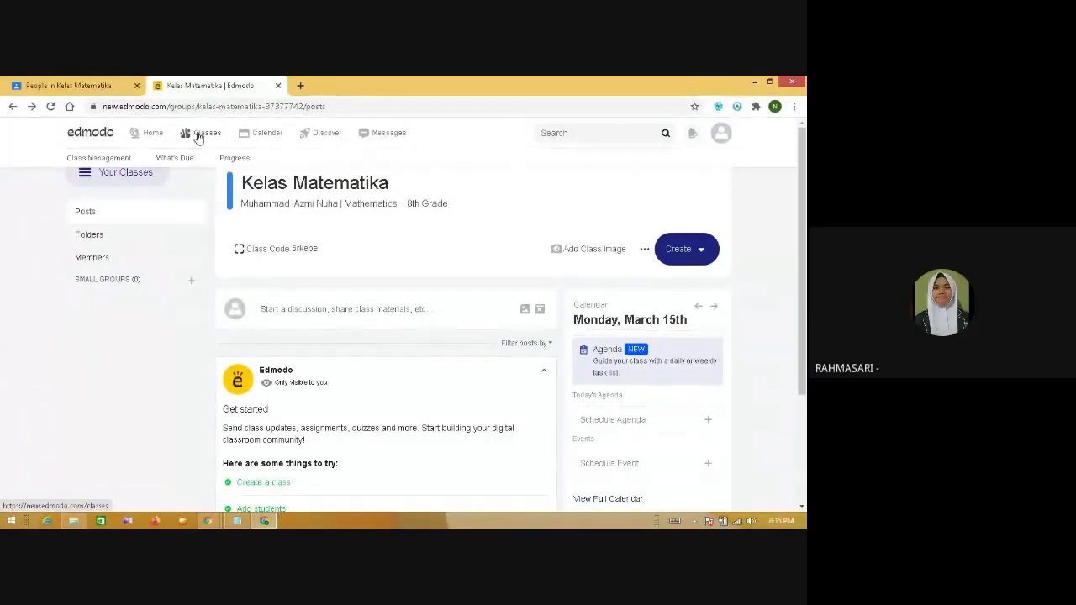
left_click(74, 85)
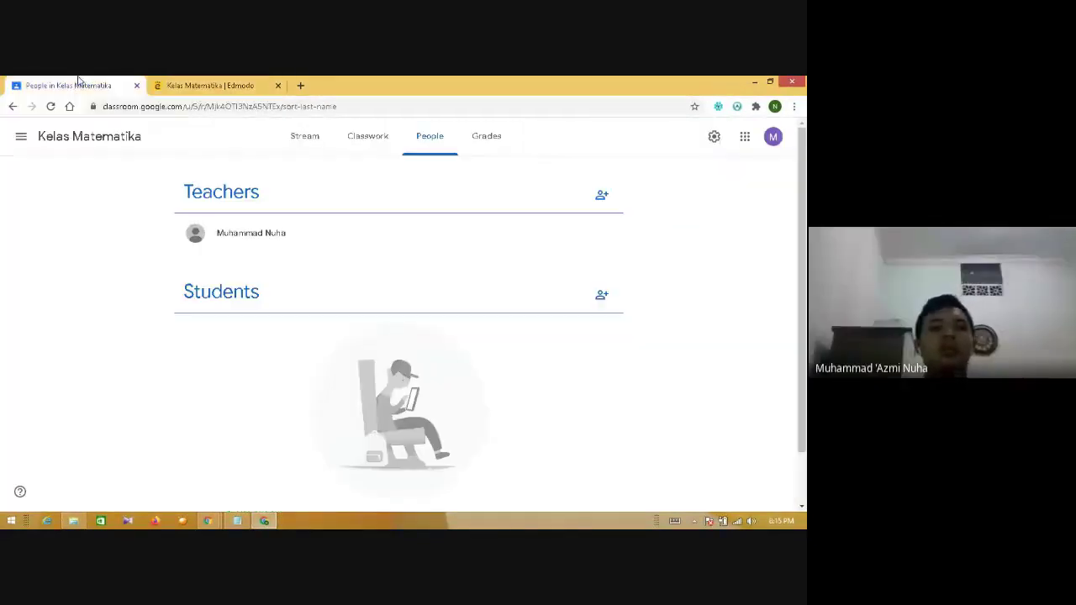
left_click(233, 81)
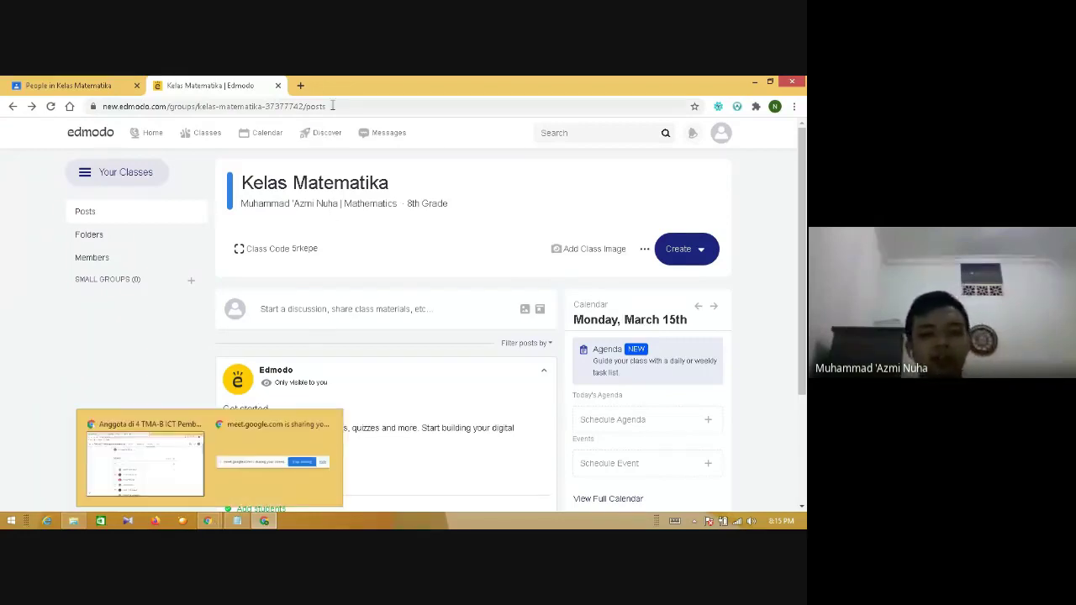
left_click(300, 85)
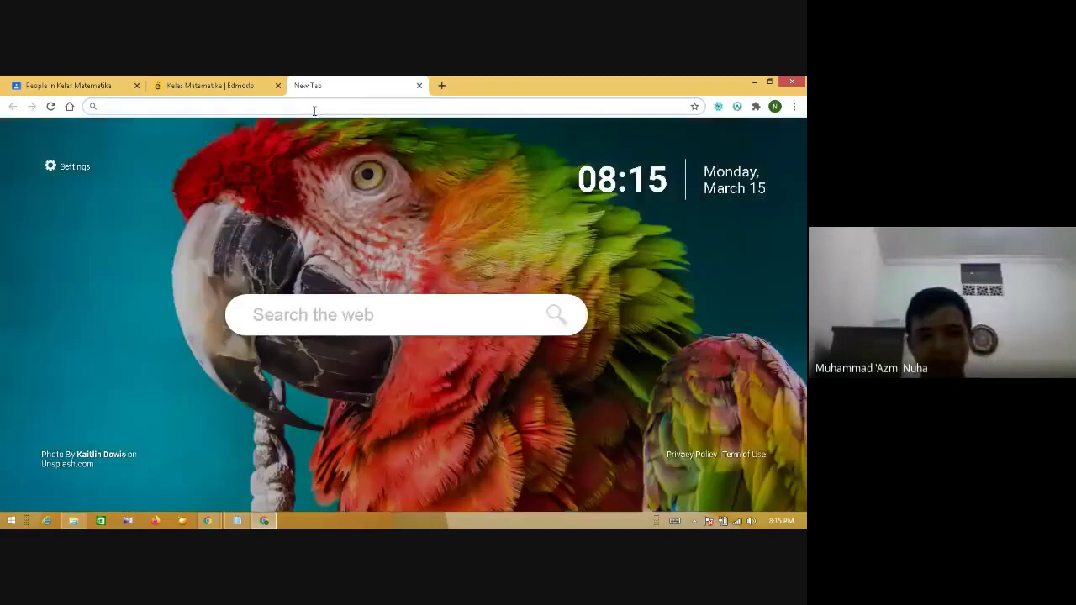
- Open google.com and search for 'virtual classroom'
type("goo")
key("Return")
type("vir")
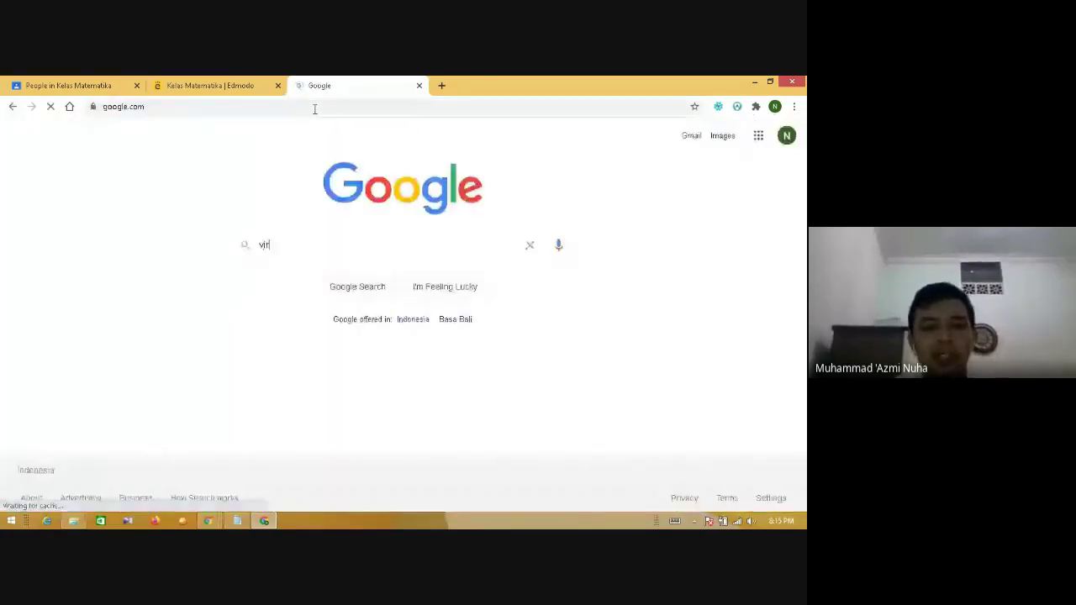
type("tual clas")
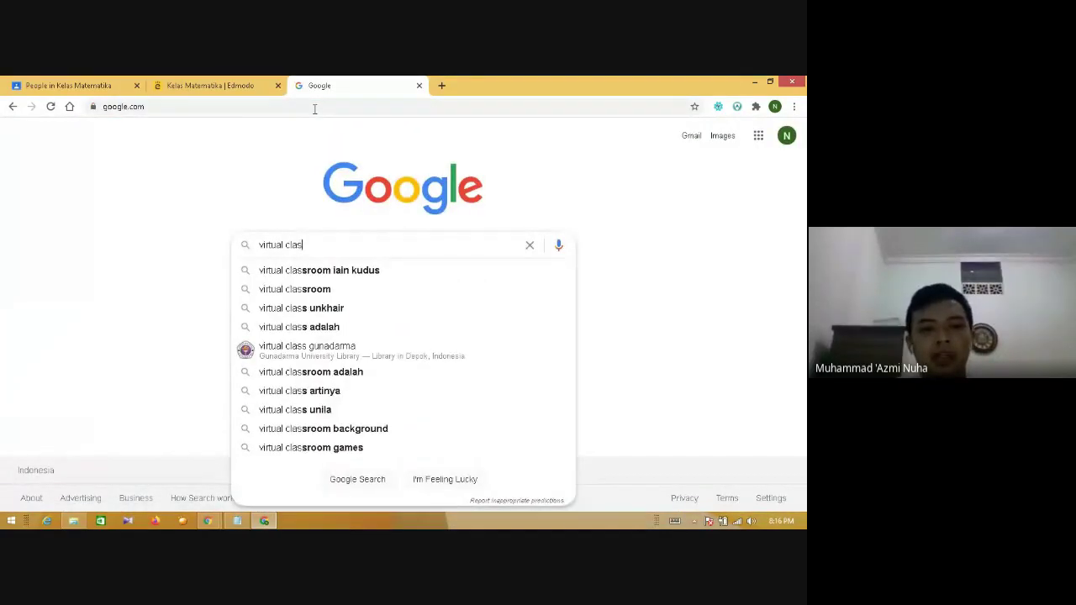
type("sroom")
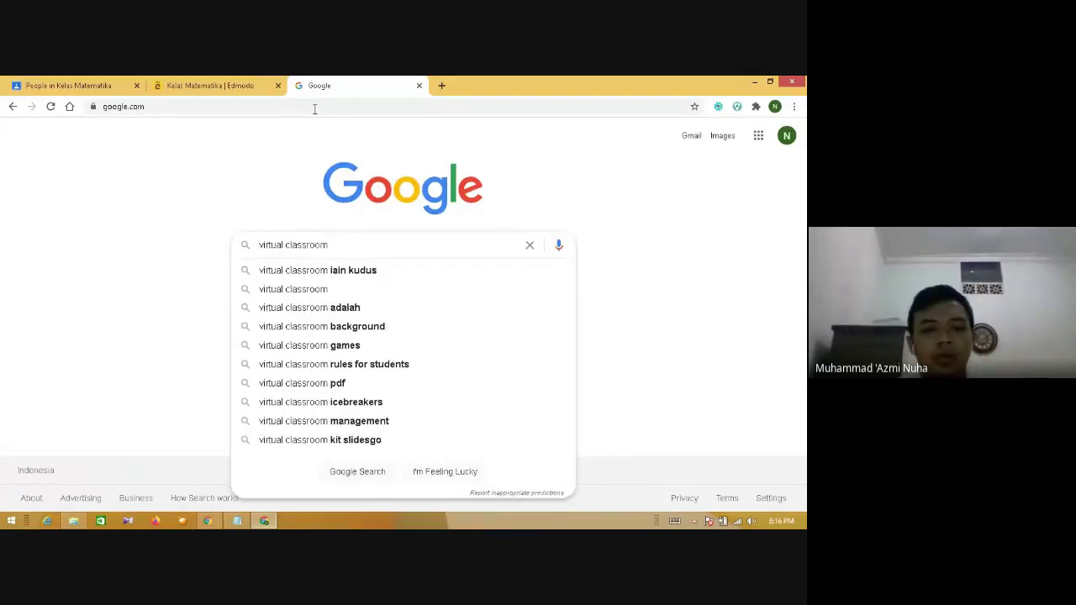
key("Return")
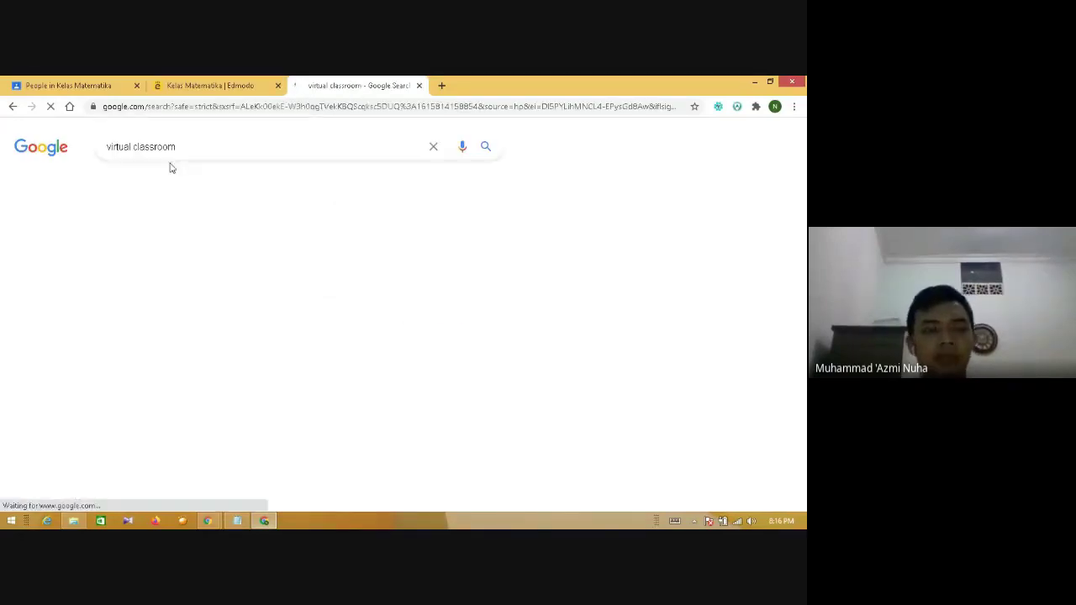
- Refine the query to 'daftar virtual classroom', then 'list virtual classroom', and return to Kelas Matematika People
left_click(107, 148)
type("dafta")
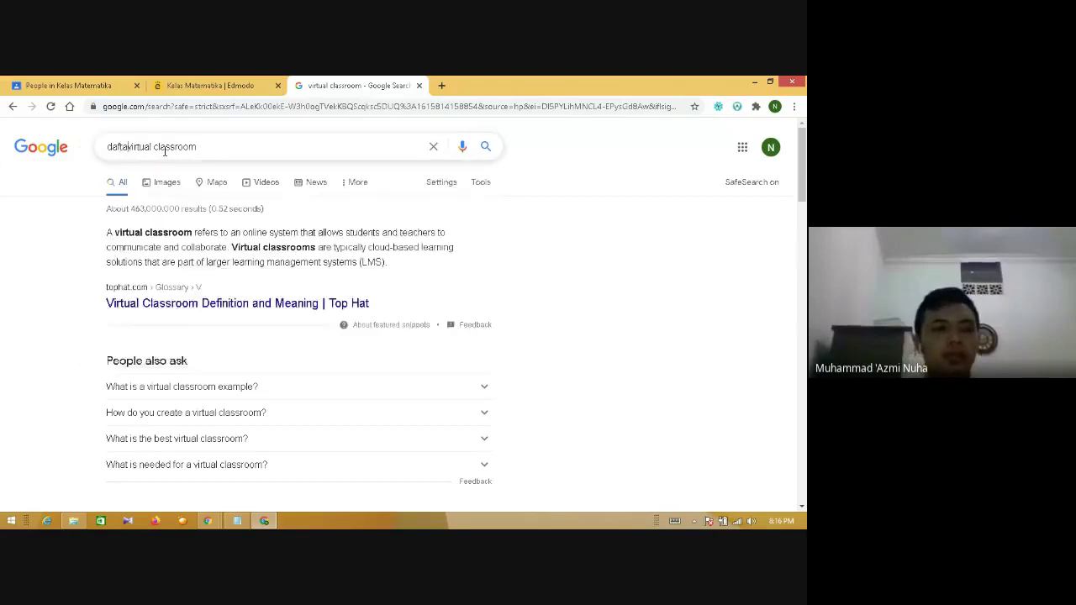
type("r")
key("Return")
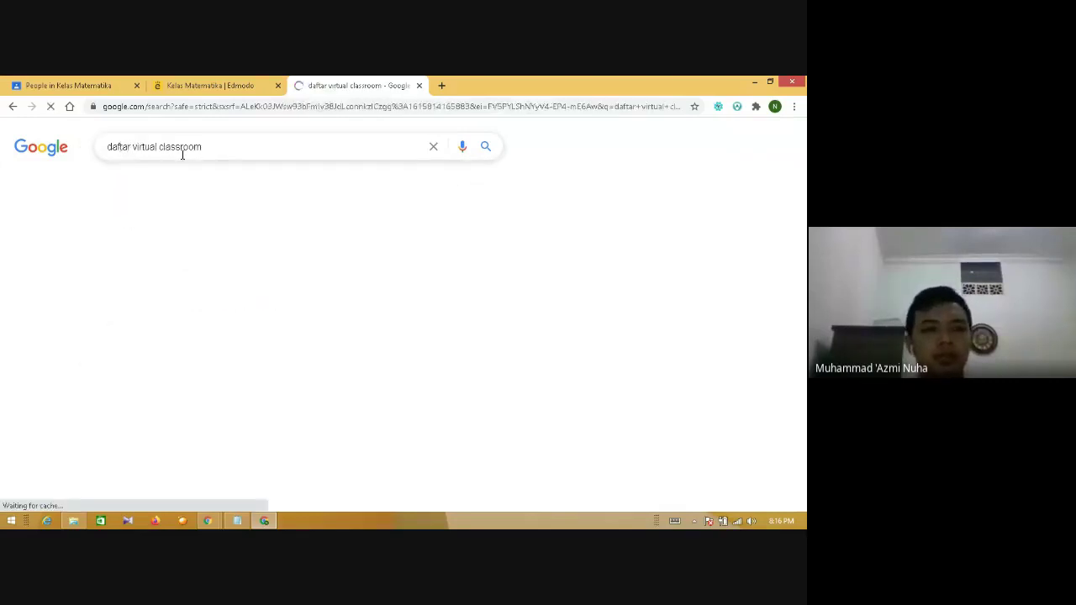
left_click_drag(131, 148, 76, 149)
type("list")
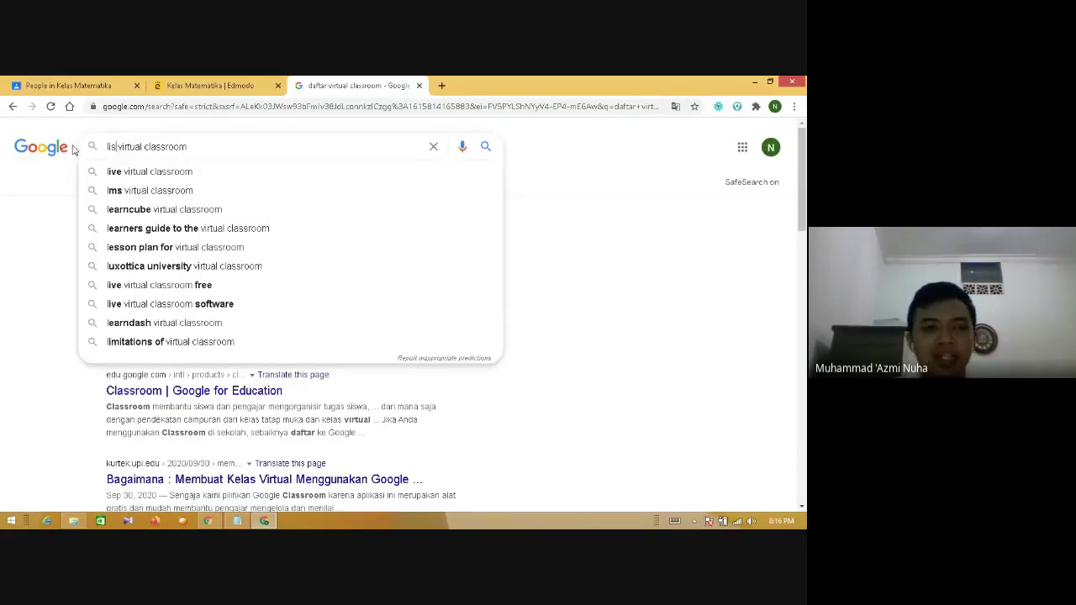
key("Return")
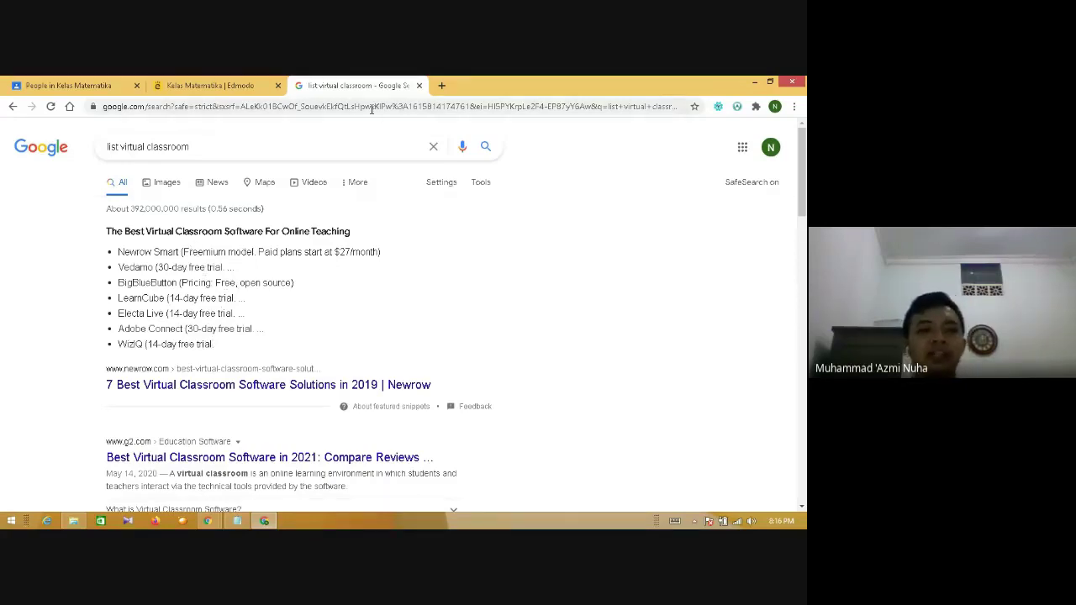
left_click(209, 84)
left_click(67, 85)
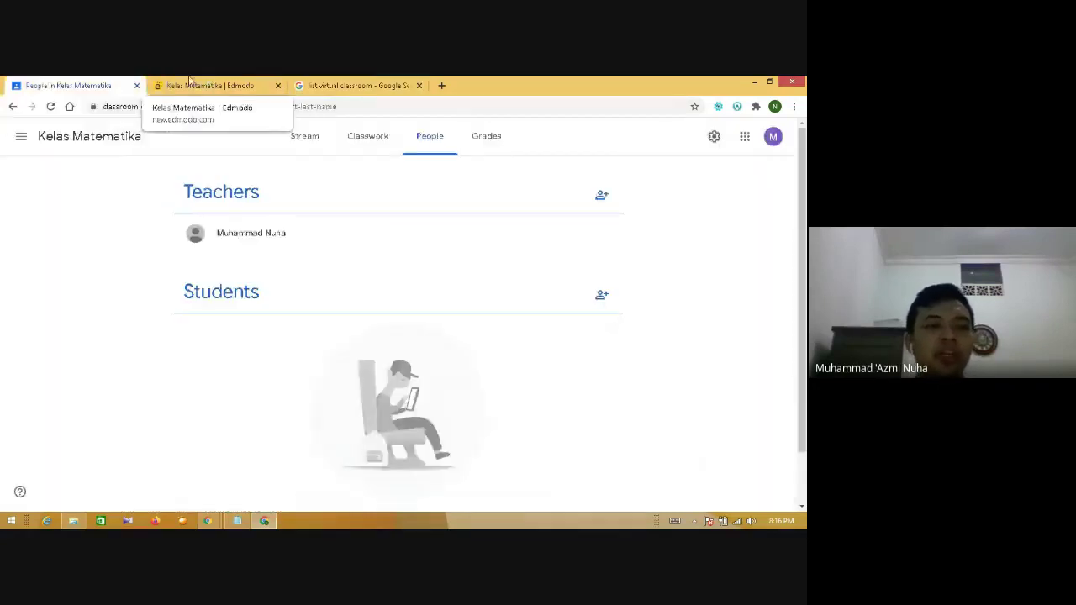
- Show the 4 TMA-B ICT roster of 55 students, then switch to the Meet call
left_click(190, 81)
left_click(72, 85)
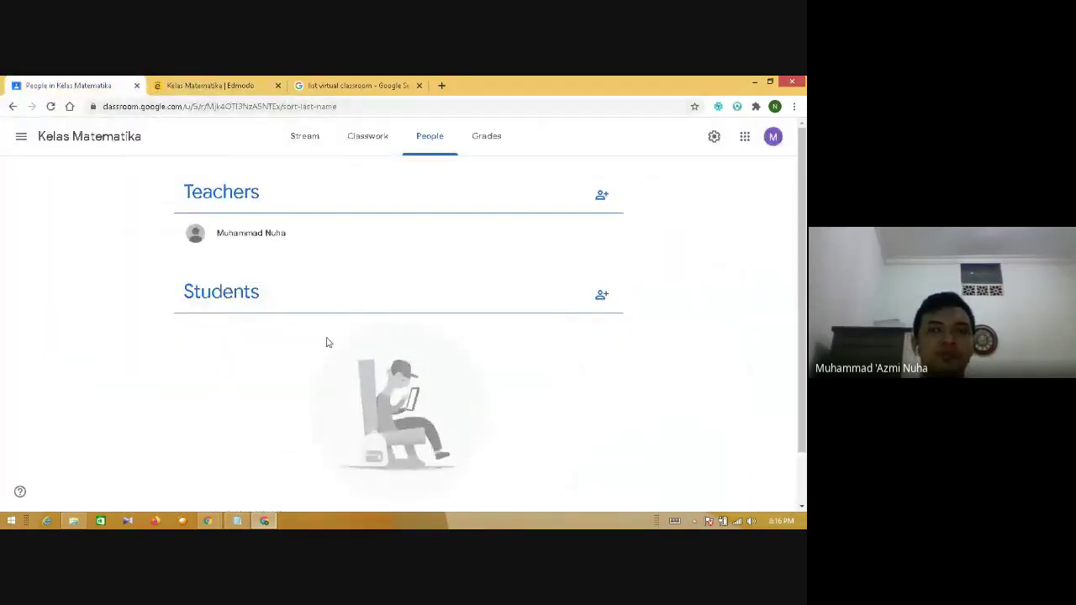
mouse_move(217, 523)
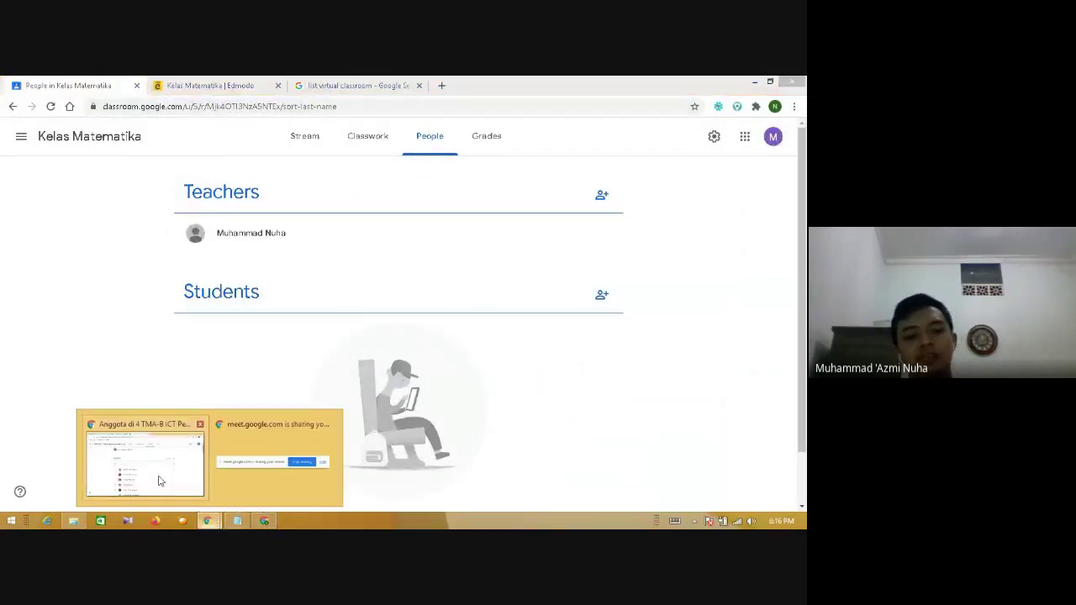
left_click(156, 476)
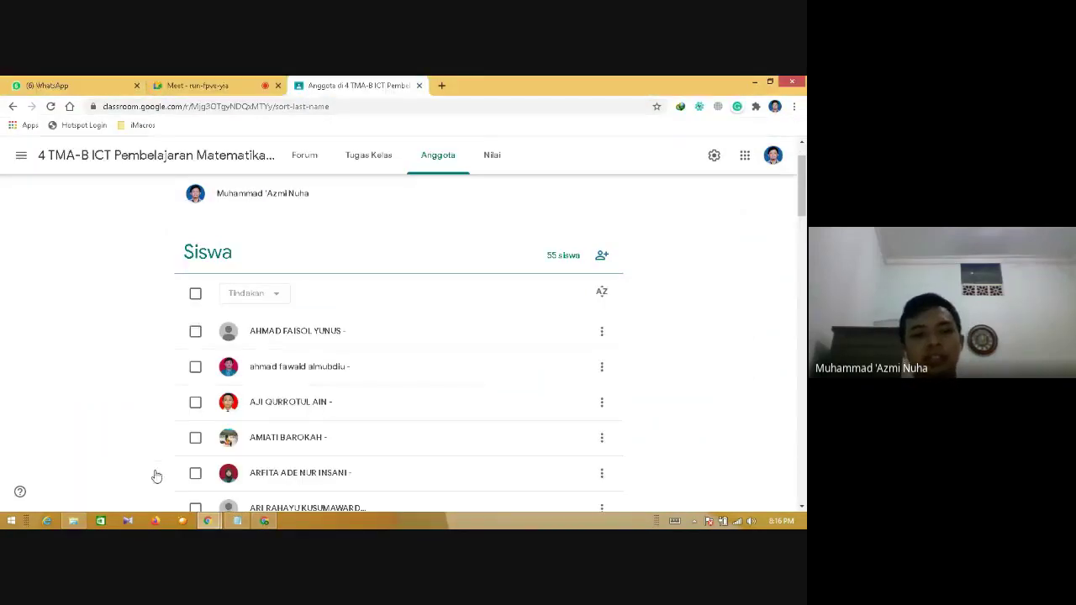
left_click(174, 84)
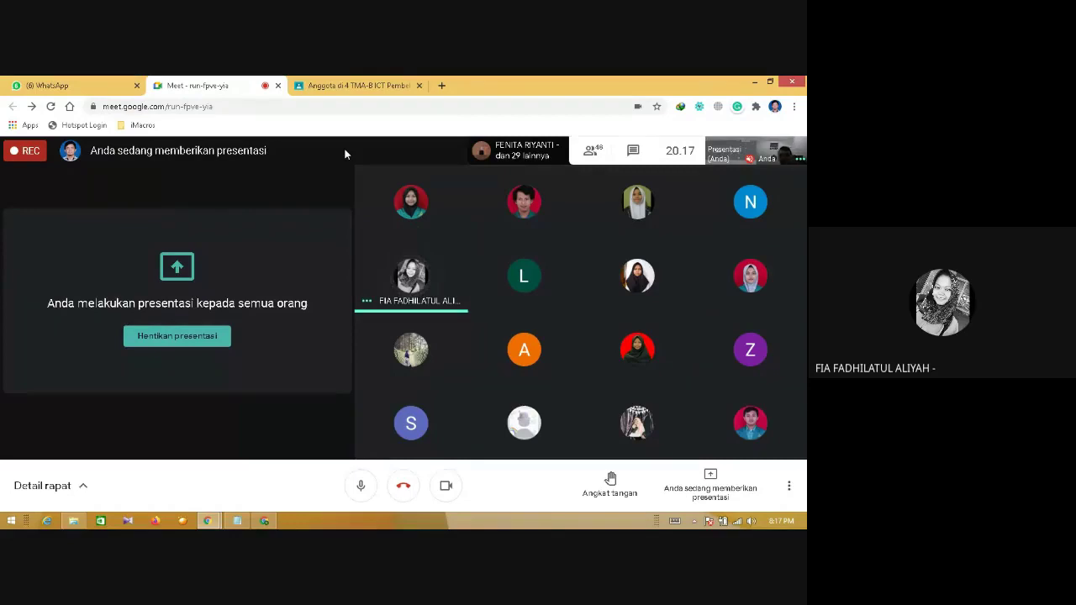
- Close the virtual classroom search tab and show Edmodo's Kelas Matematika posts page
left_click(265, 521)
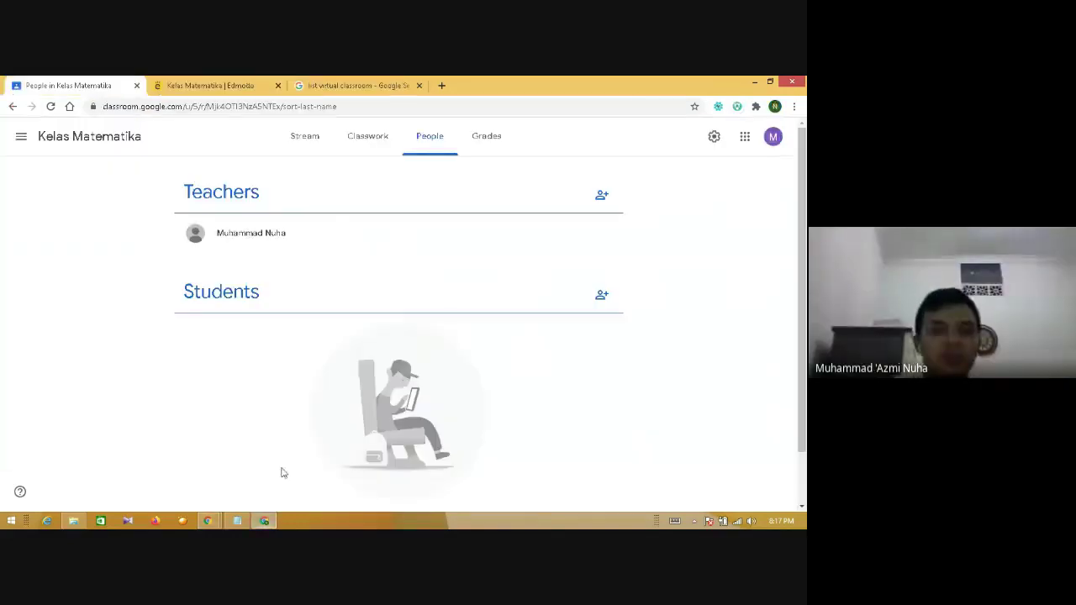
left_click(359, 82)
left_click(249, 85)
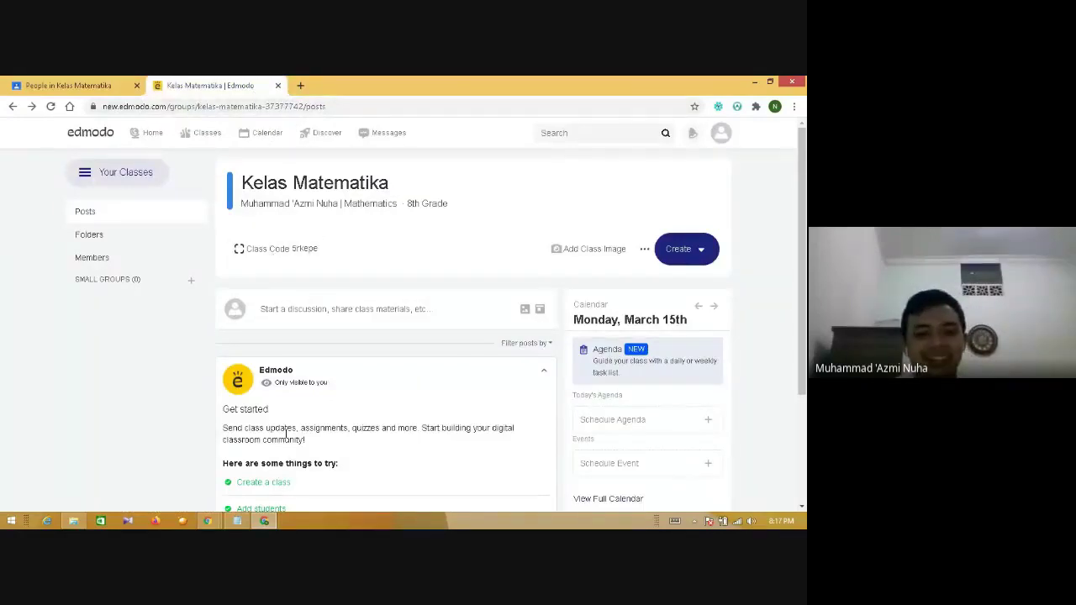
- Switch from Edmodo back to the Google Meet call window with its participant grid
mouse_move(208, 521)
left_click(143, 462)
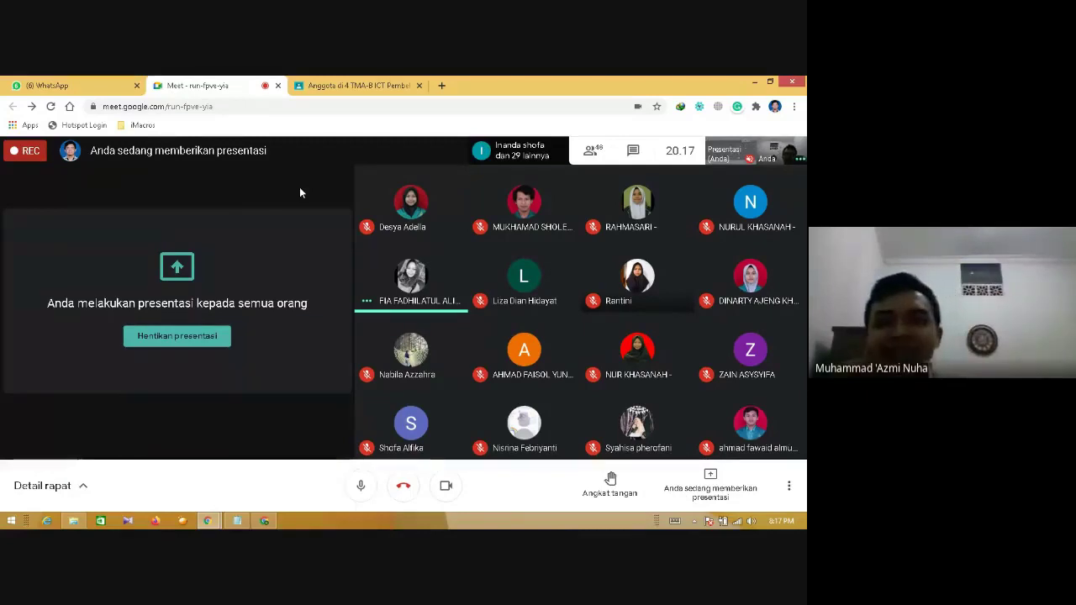
- Stop the screen share with 'Hentikan presentasi' so the presenter's camera feed returns
mouse_move(806, 528)
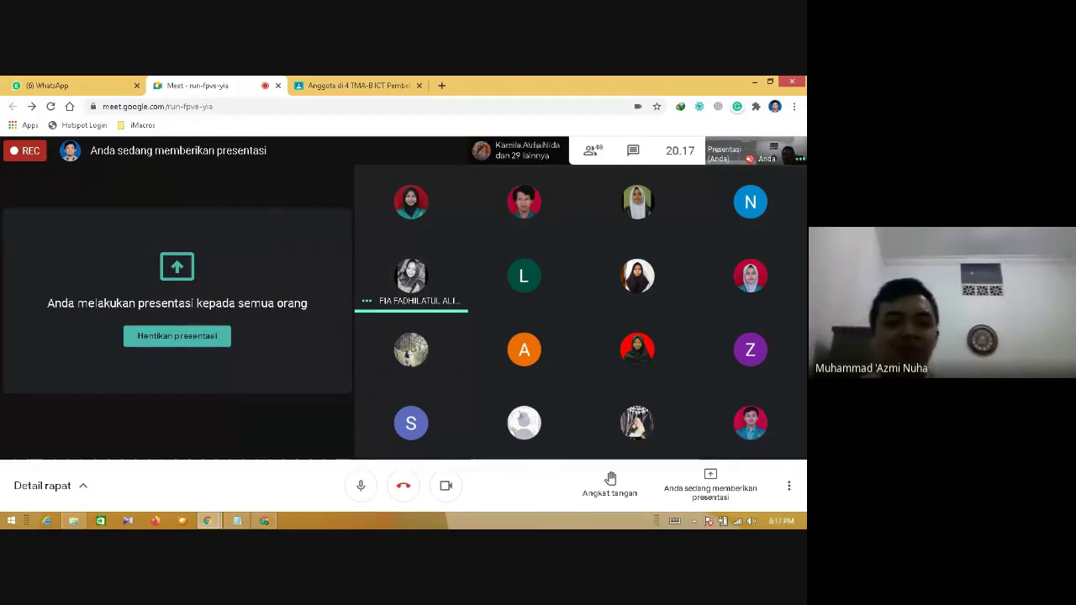
left_click(195, 343)
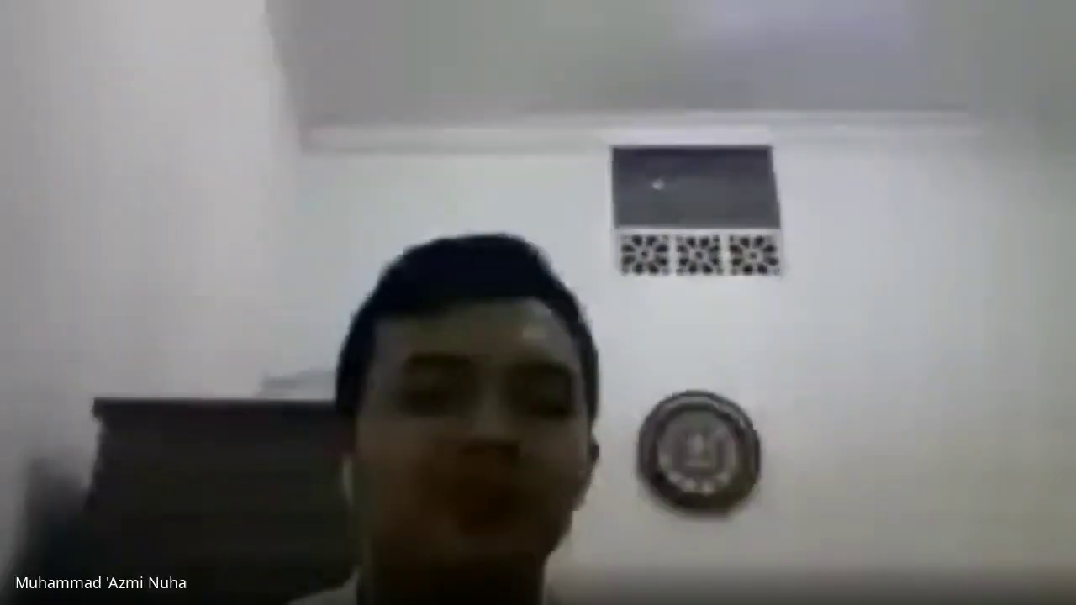
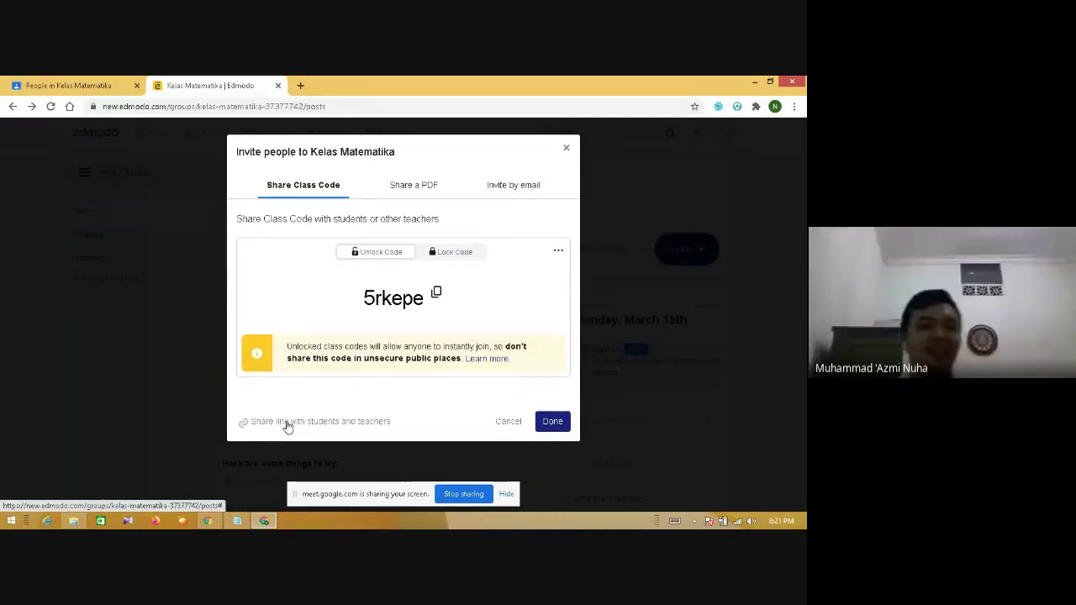
- Close the Edmodo invite window and bring up WhatsApp showing the student's '4 tma b' photo
left_click(567, 150)
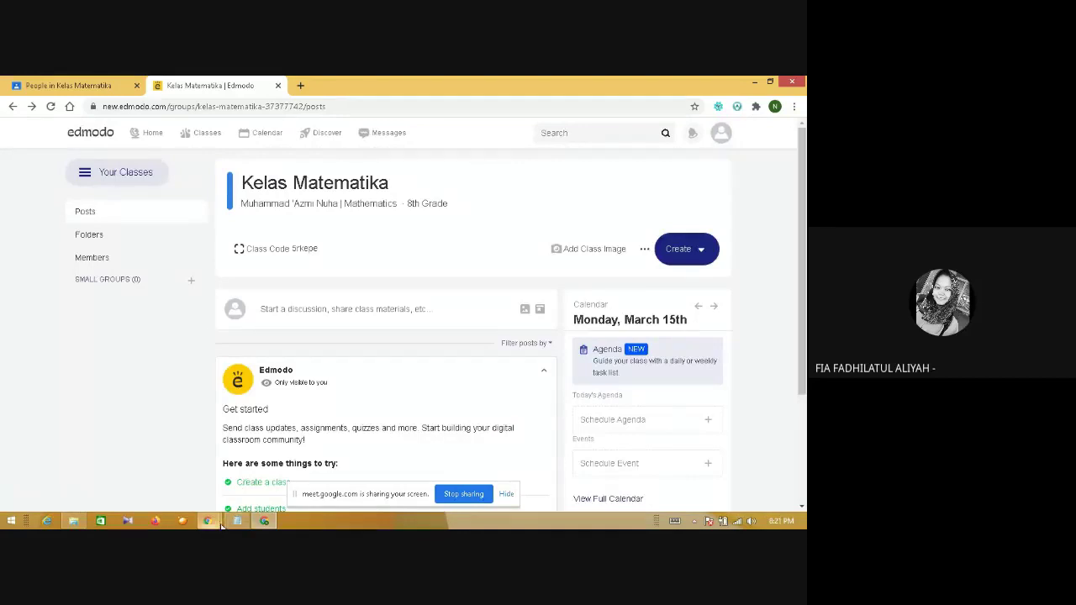
mouse_move(215, 522)
left_click(163, 481)
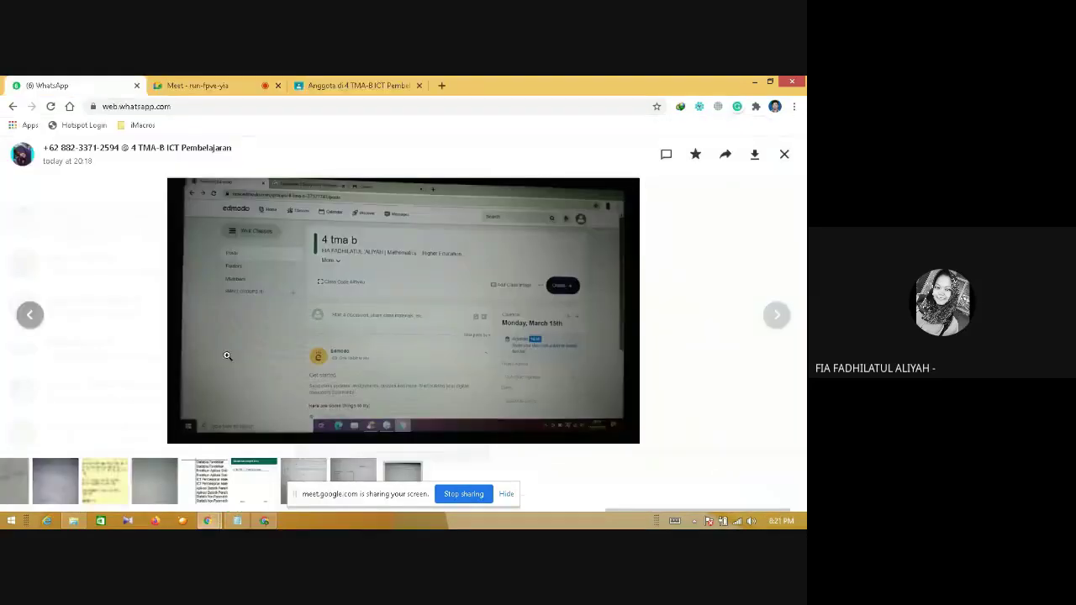
- Zoom into the student's photo of the '4 tma b' Posts page and its class code
left_click(376, 246)
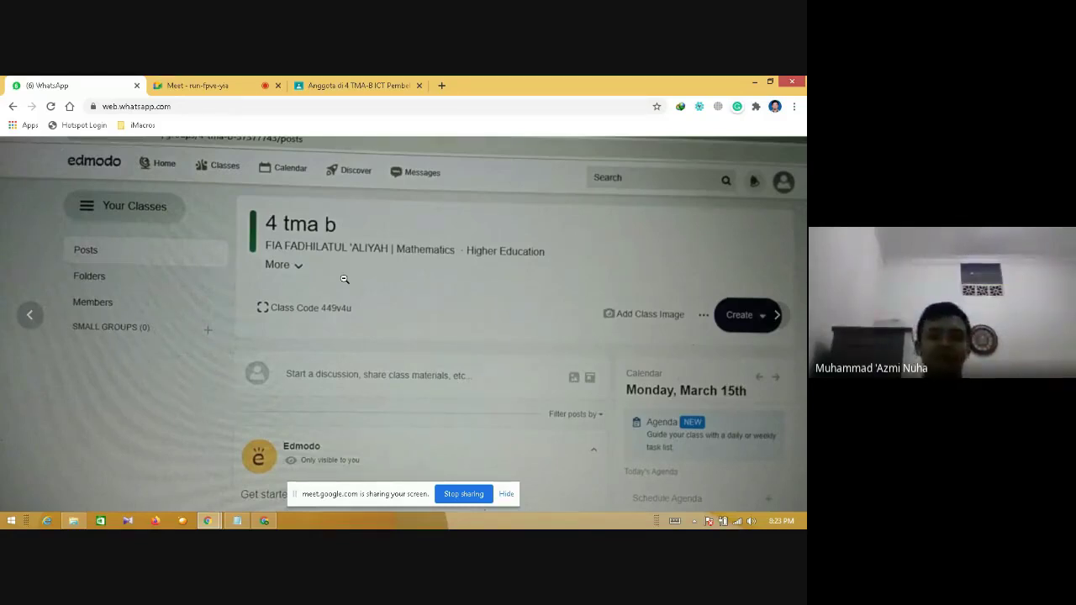
- Zoom the student's photo back out and return to the Google Meet call tab
left_click(344, 278)
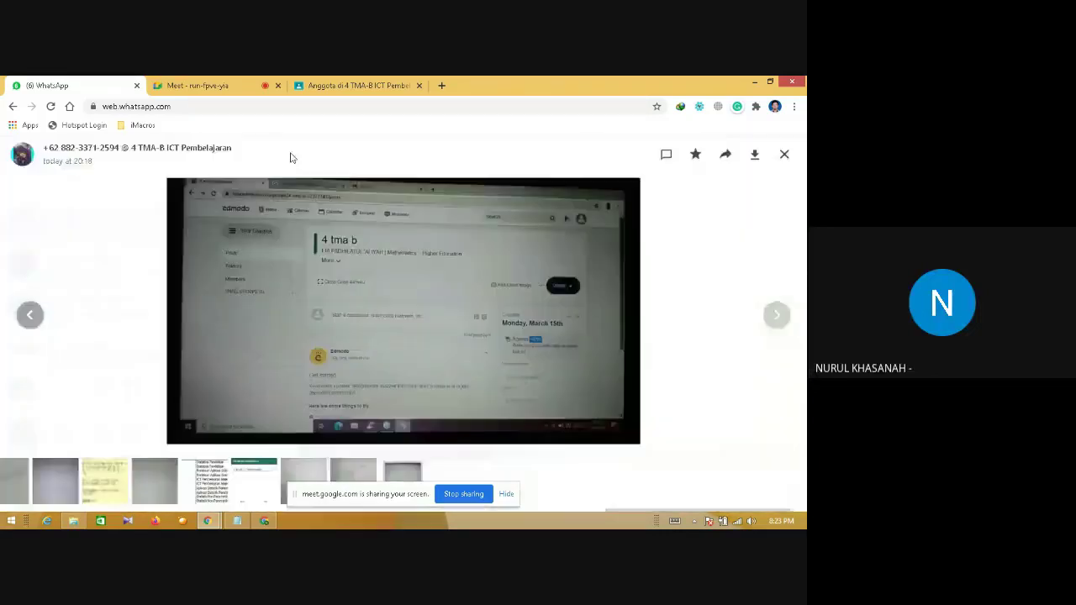
left_click(201, 85)
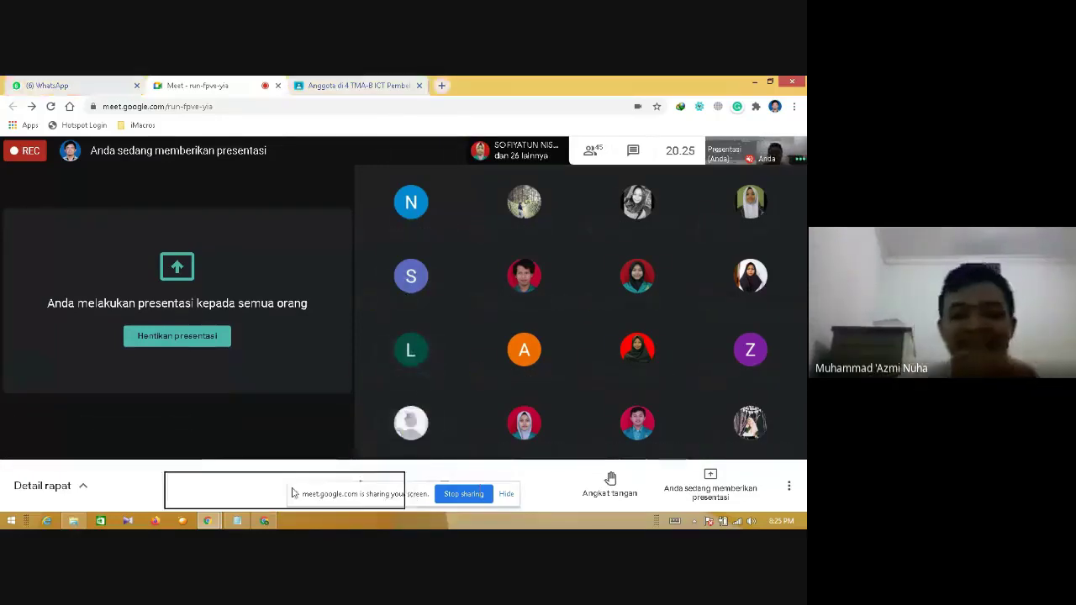
- Move the screen-sharing notice aside and bring the Google Classroom window forward
left_click_drag(292, 493, 225, 484)
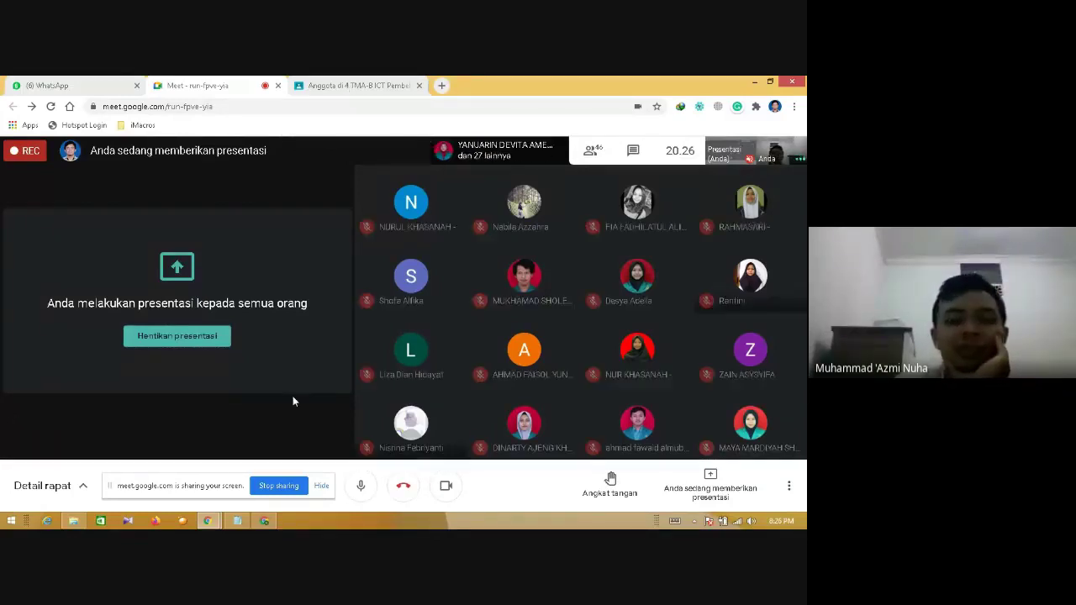
left_click(266, 522)
- Show the Kelas Matematika People list and Stream, then go to the all-classes list
left_click(95, 84)
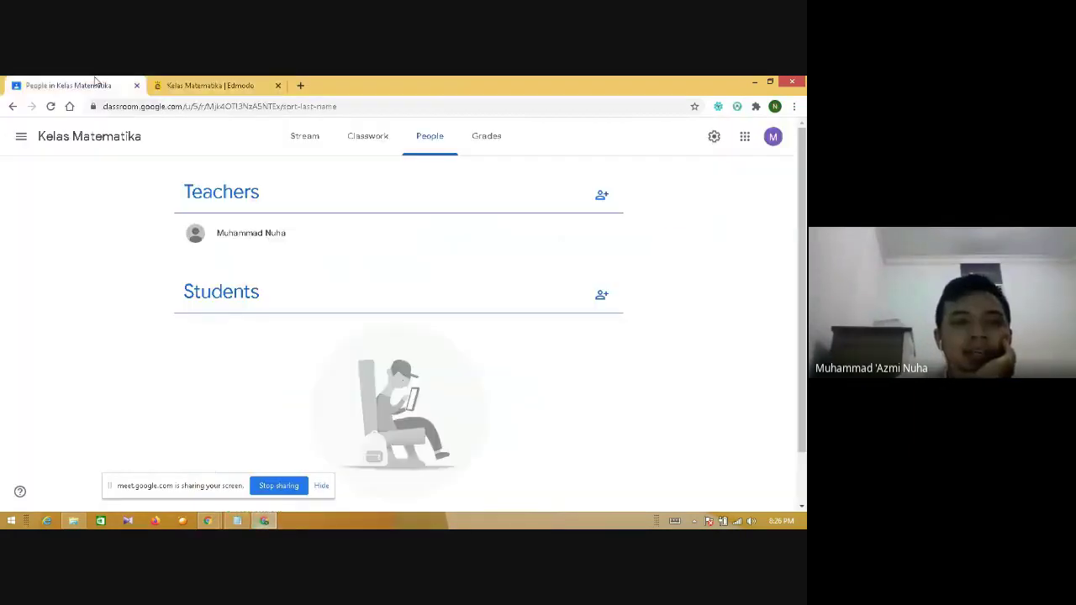
left_click(309, 137)
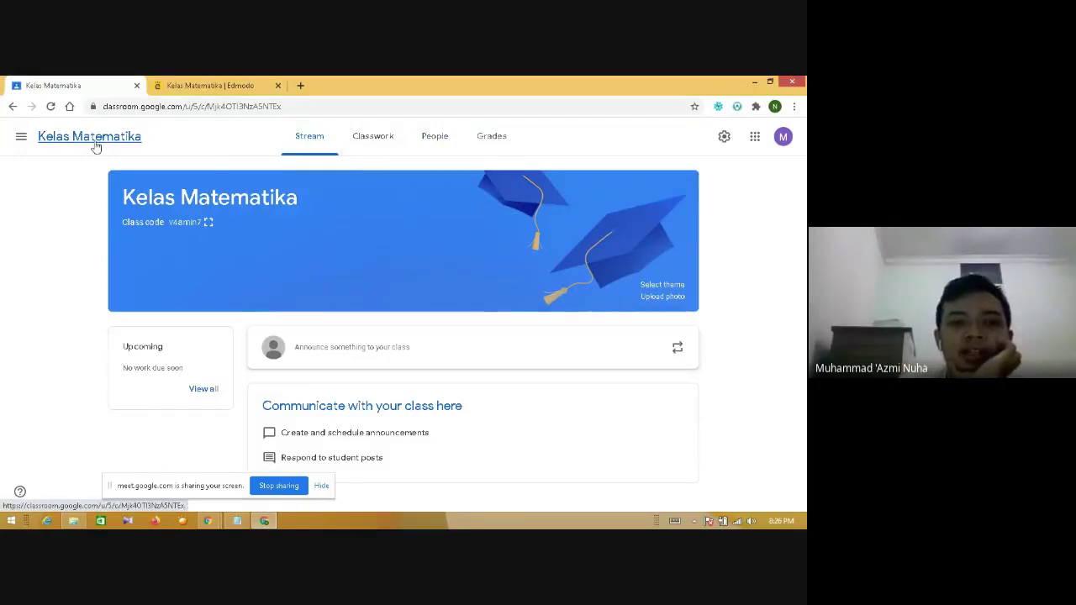
left_click(21, 136)
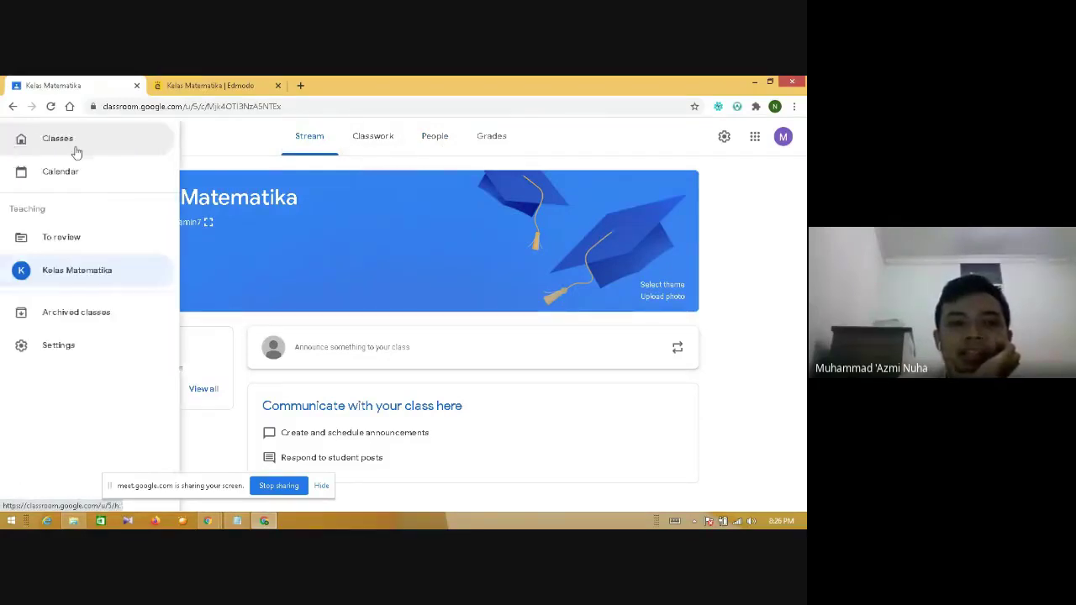
left_click(87, 149)
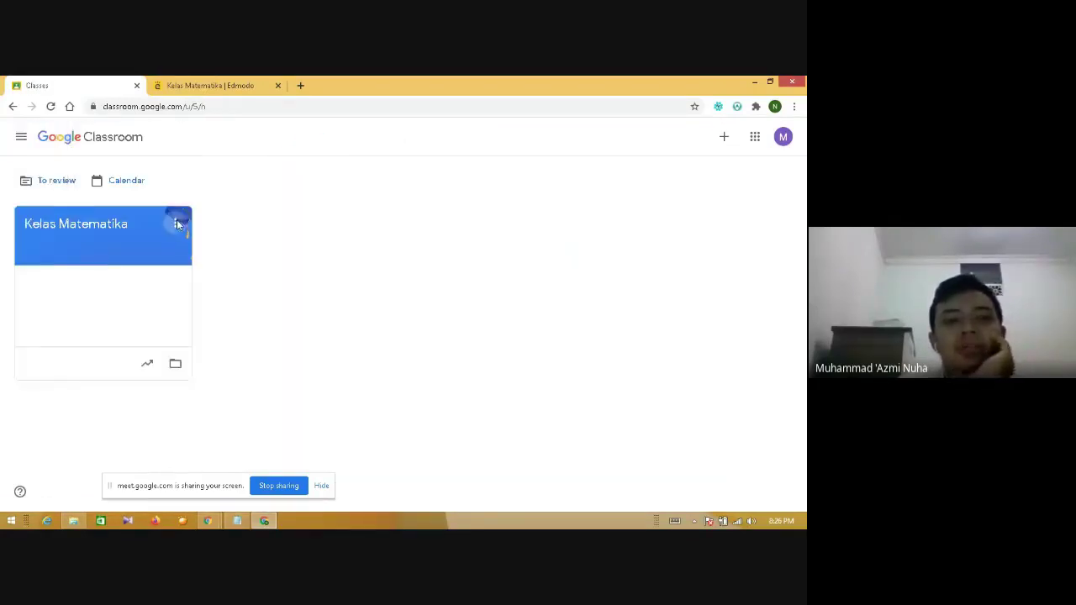
- Reopen Kelas Matematika from its class card and view its People and Classwork pages
left_click(174, 222)
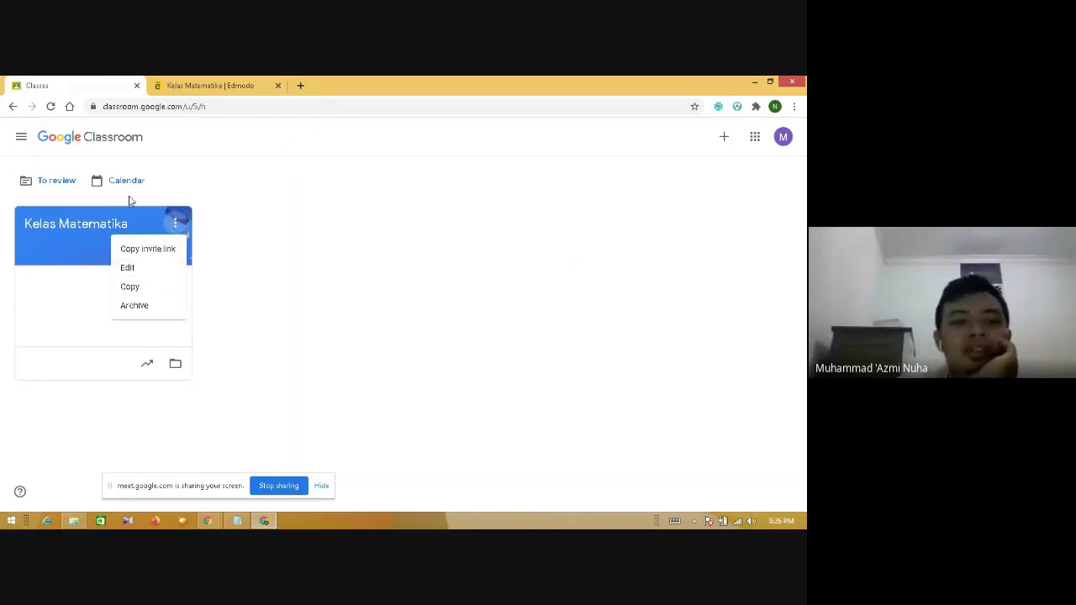
left_click(57, 244)
left_click(445, 143)
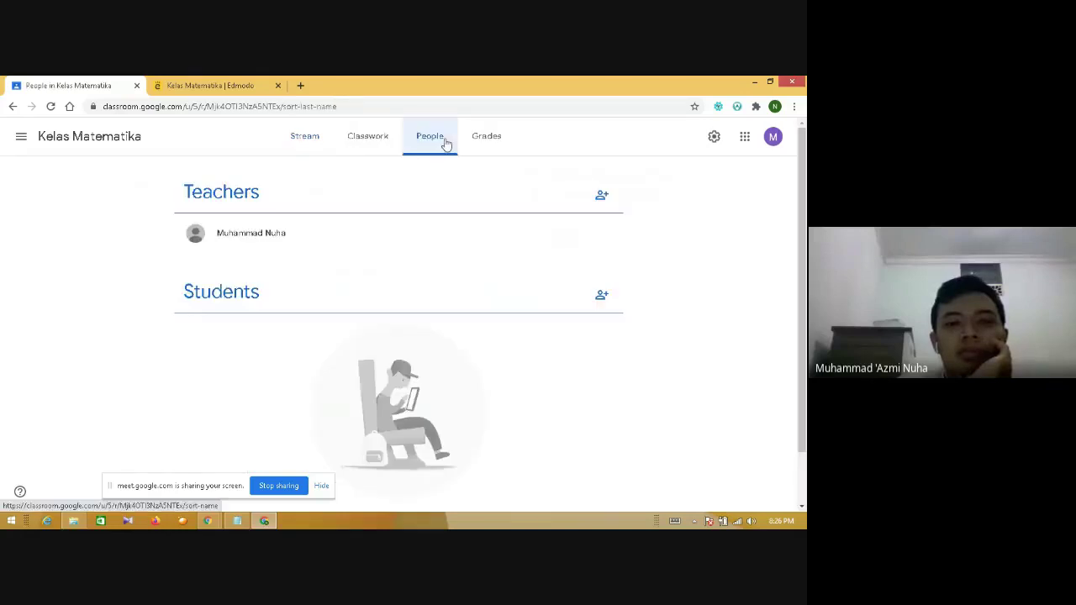
left_click(385, 138)
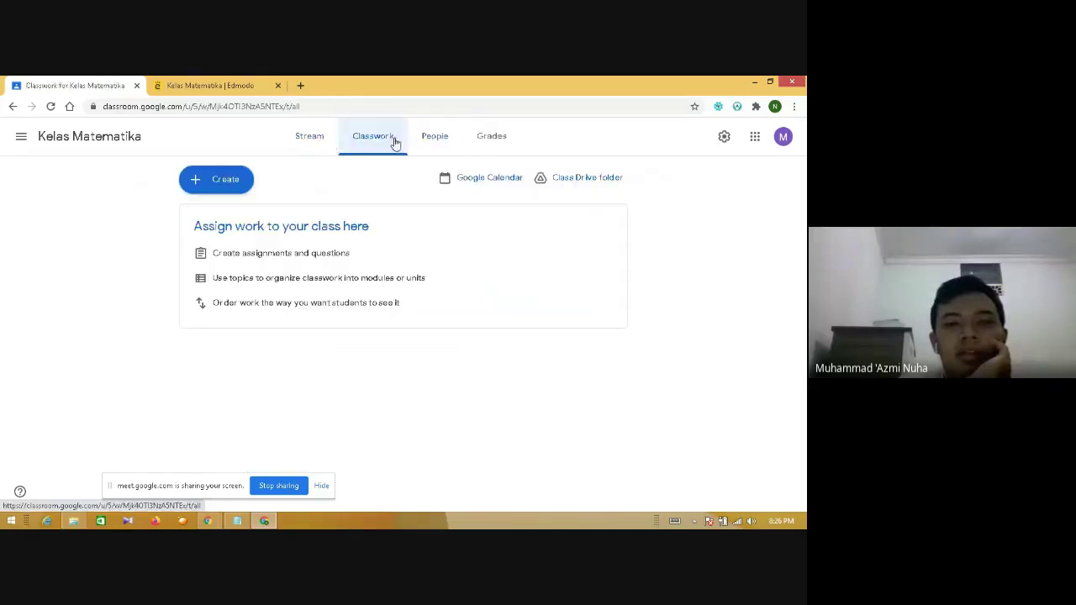
- Open the Kelas Matematika 'Class Drive folder' from the Classwork page
left_click(592, 179)
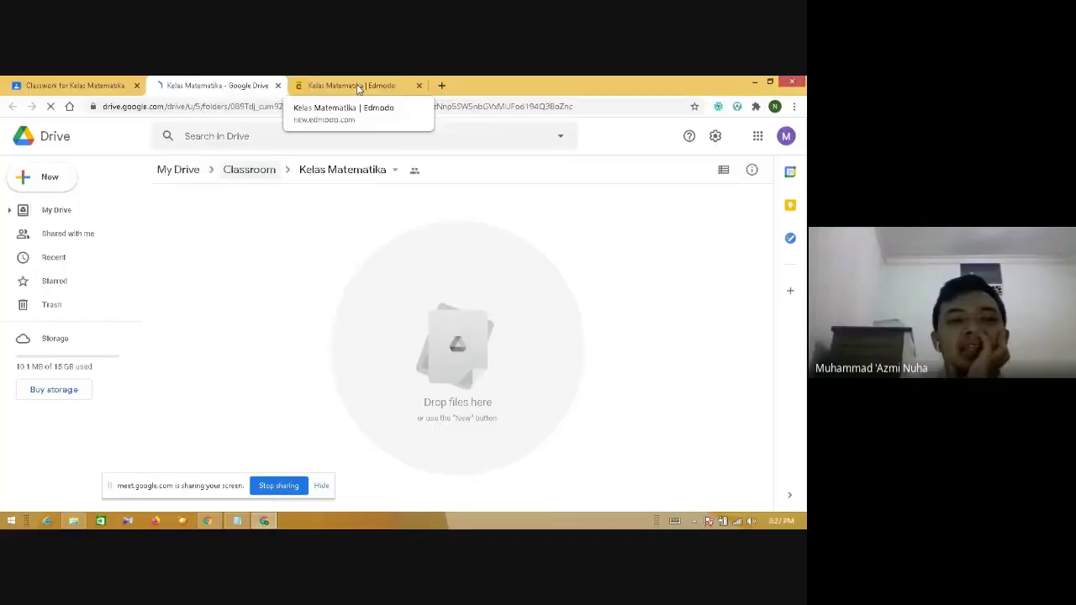
- Go up to the Classroom folder in My Drive using the breadcrumb path
left_click(257, 165)
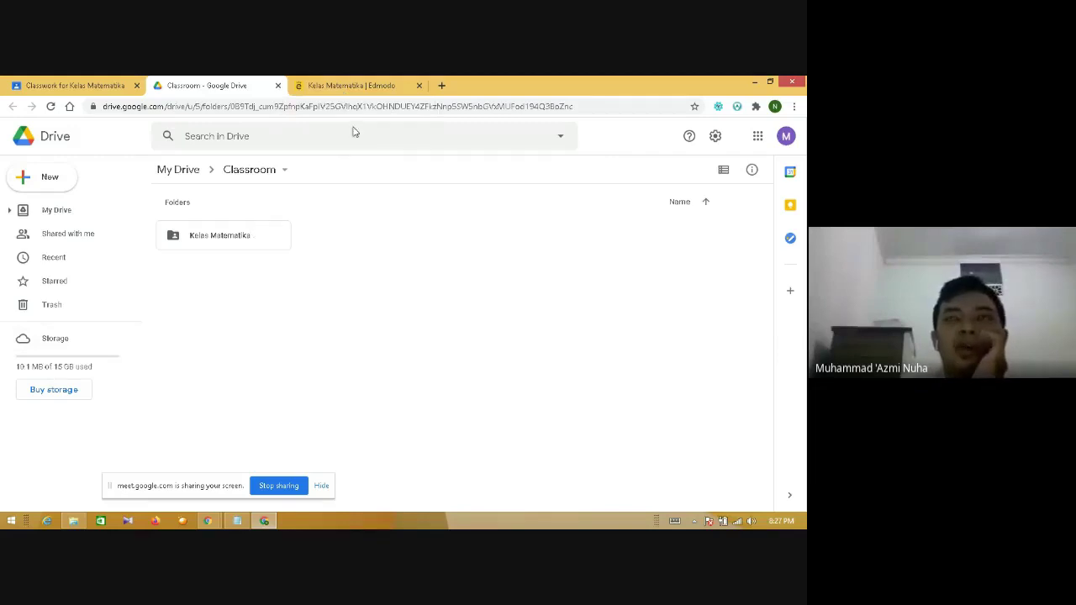
- Show Edmodo's Kelas Matematika page and move the screen-sharing notice out of the way
left_click(342, 82)
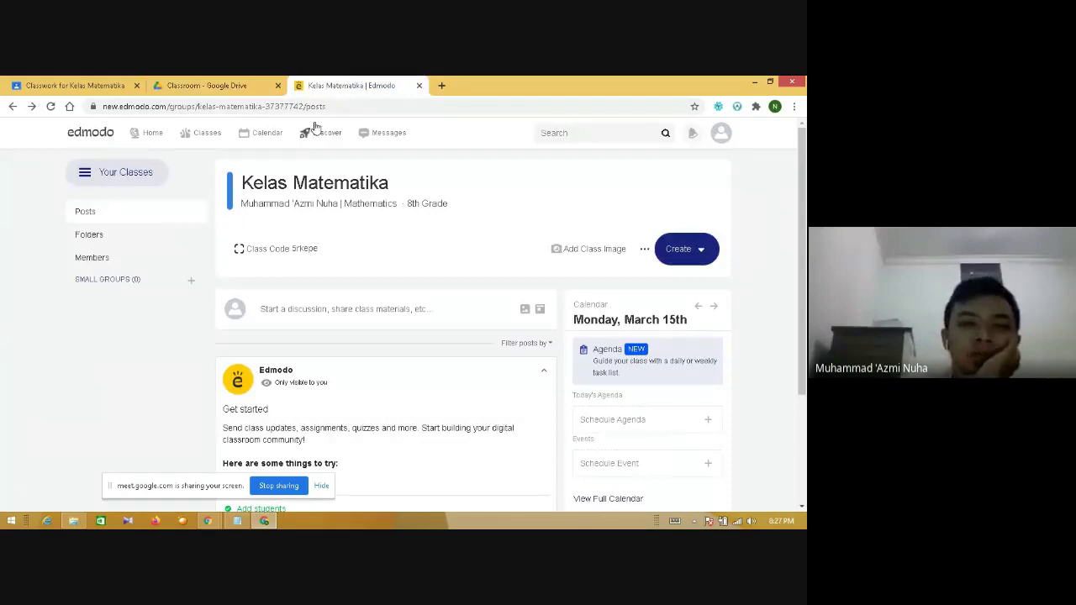
left_click_drag(804, 187, 804, 294)
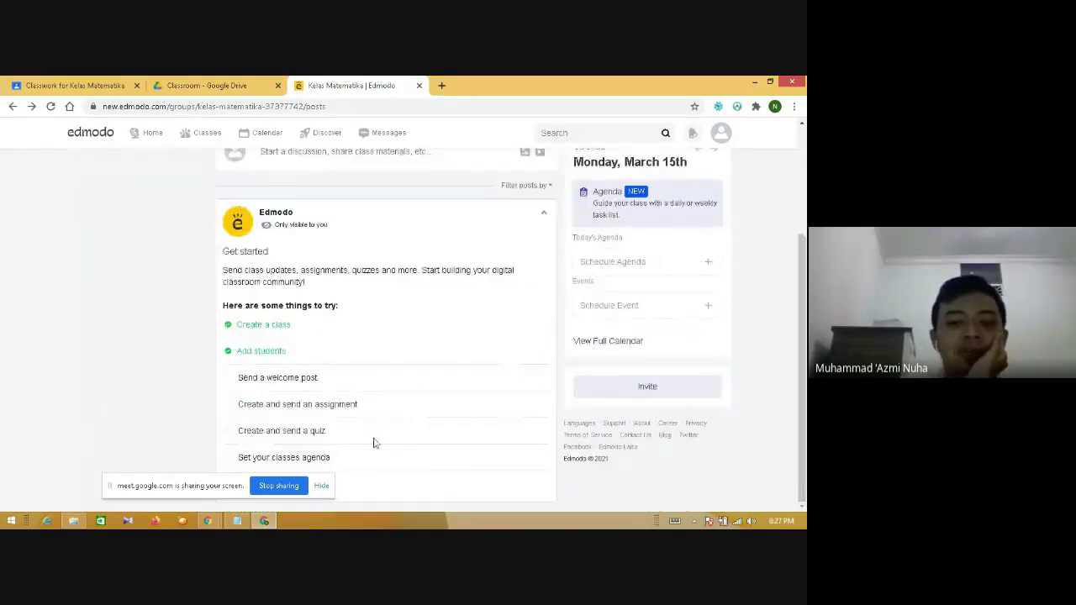
left_click_drag(206, 486, 423, 489)
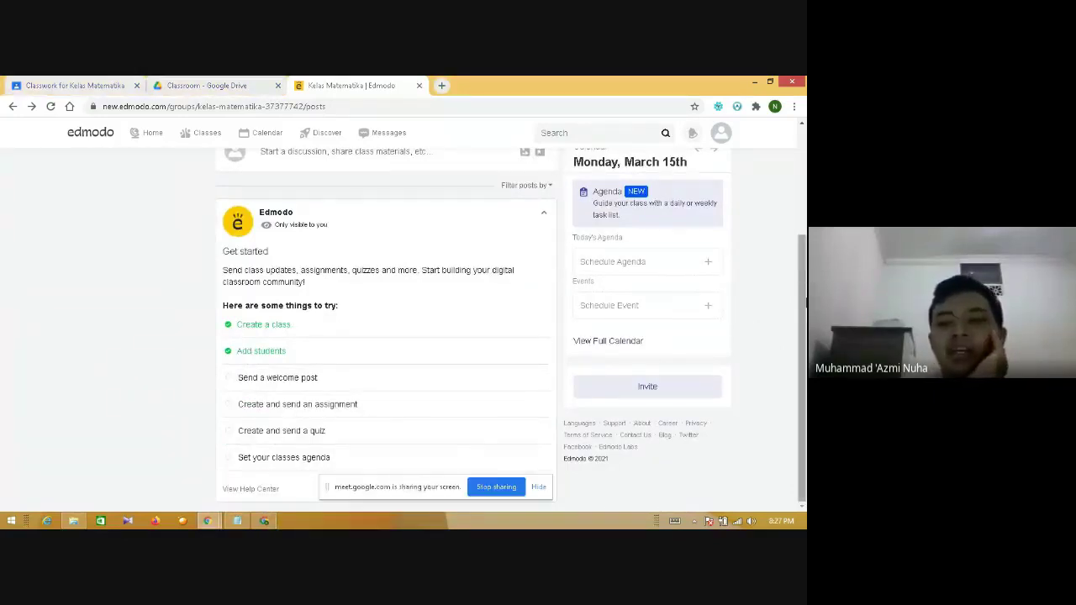
scroll(470, 337, "up", 2)
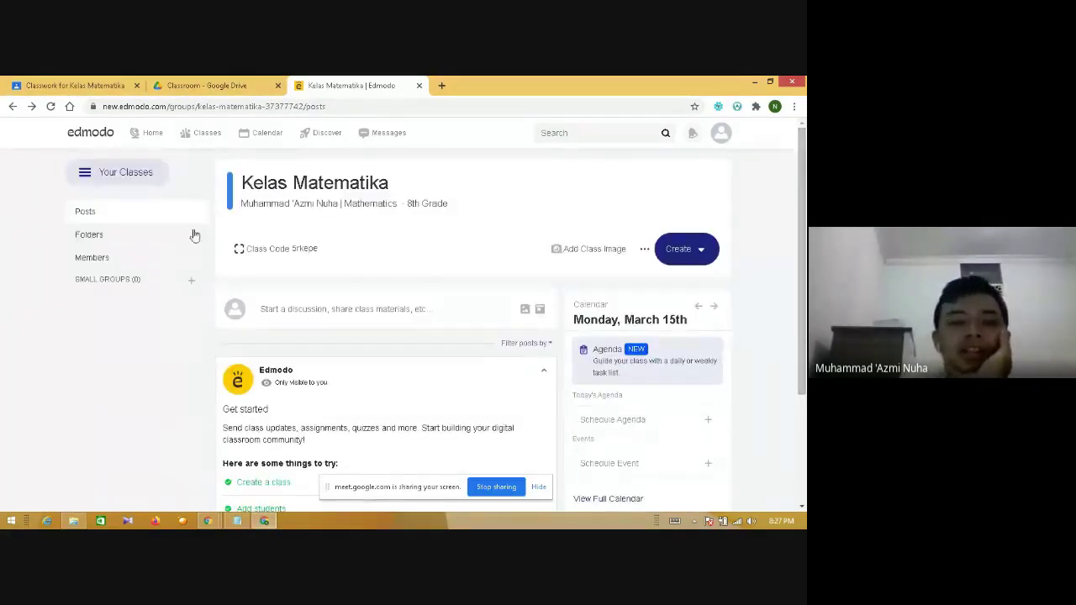
- Open and close the Your Classes list, then open the profile avatar dropdown
left_click(89, 171)
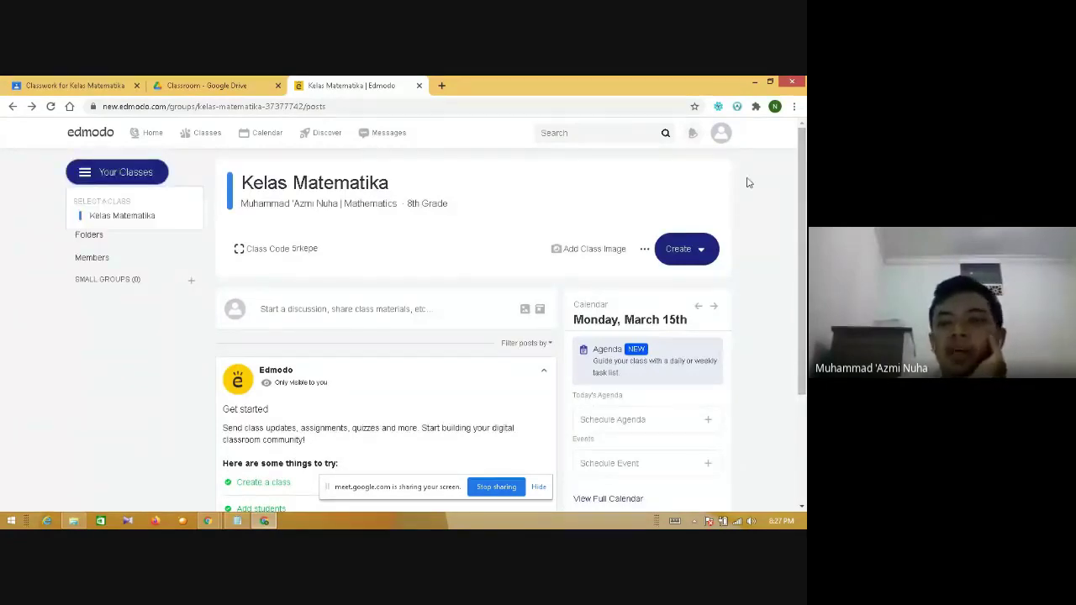
left_click(775, 182)
scroll(774, 451, "down", 2)
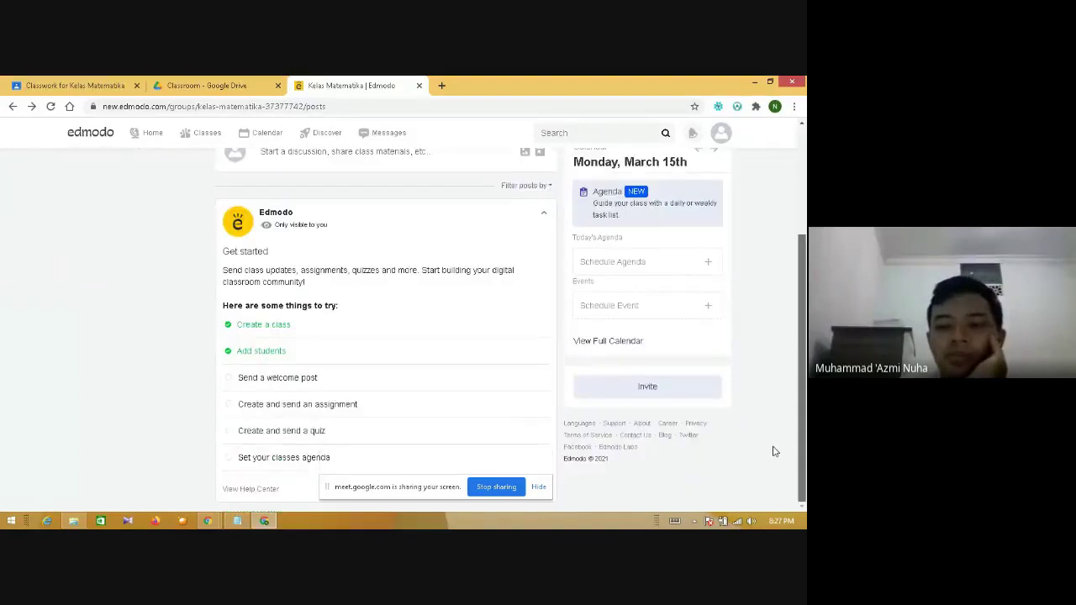
scroll(774, 452, "up", 2)
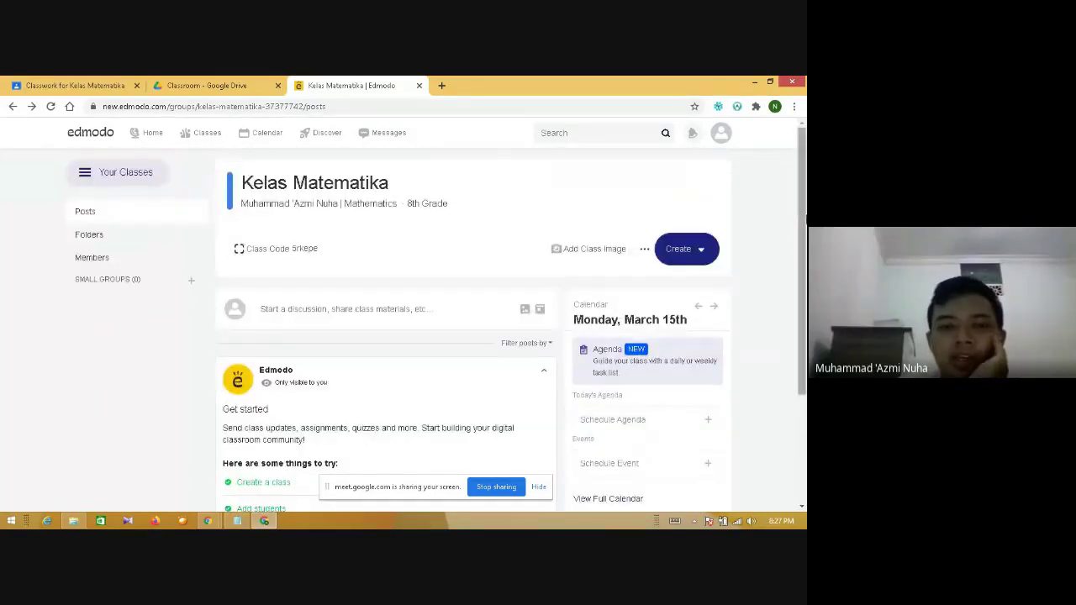
left_click(721, 138)
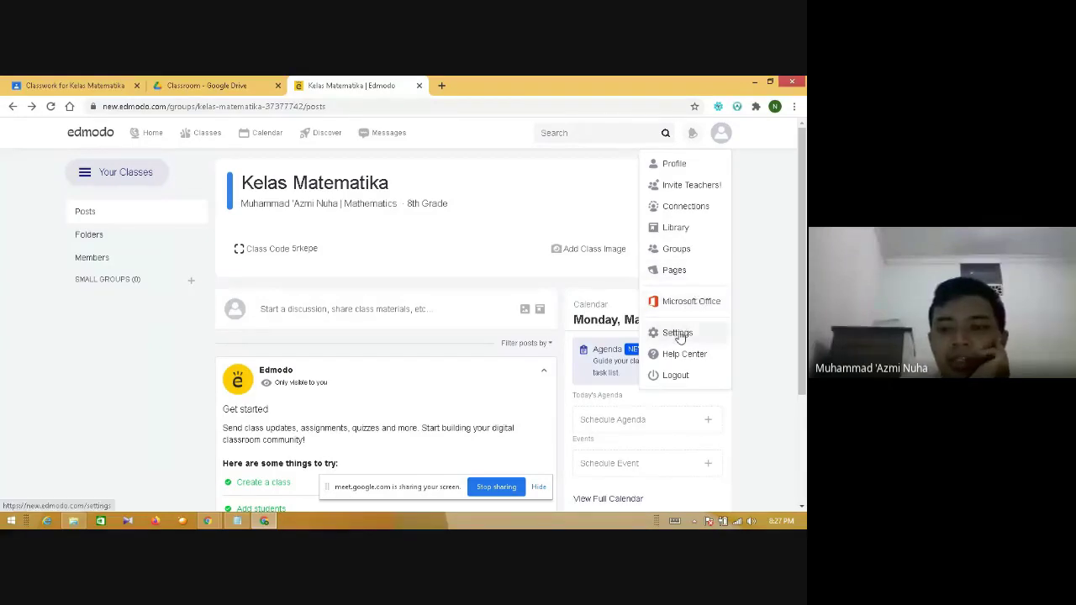
- Close the Edmodo account dropdown and scroll over the class page
left_click(745, 277)
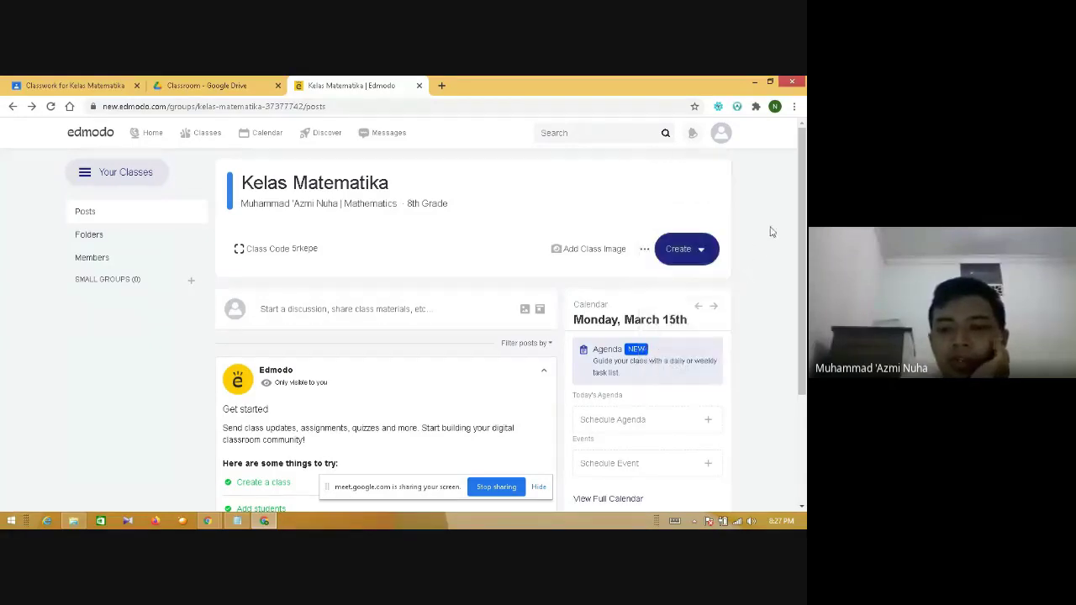
scroll(788, 344, "down", 2)
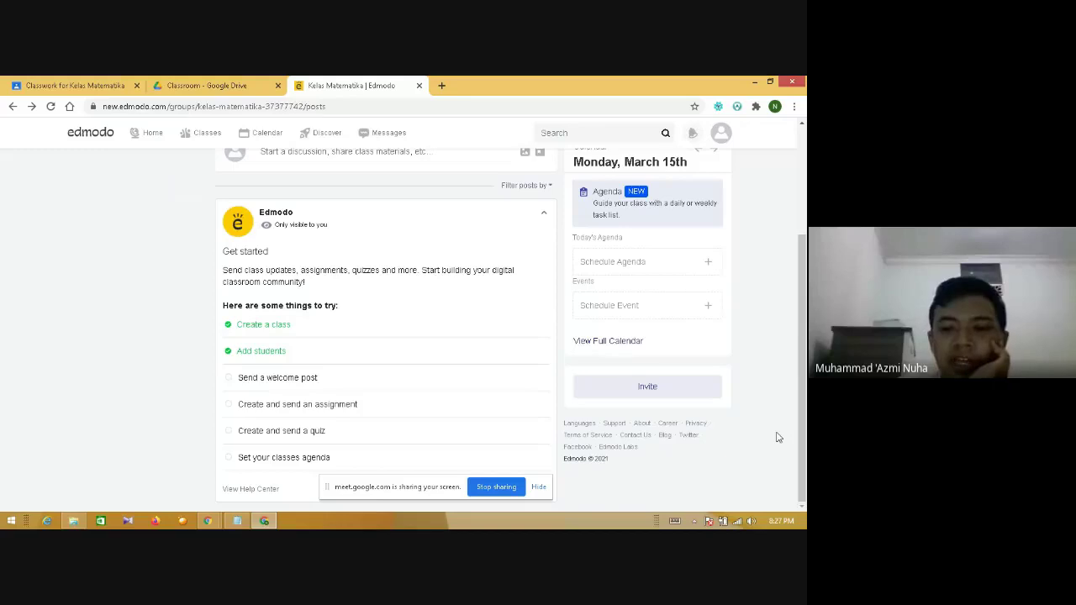
scroll(802, 336, "up", 2)
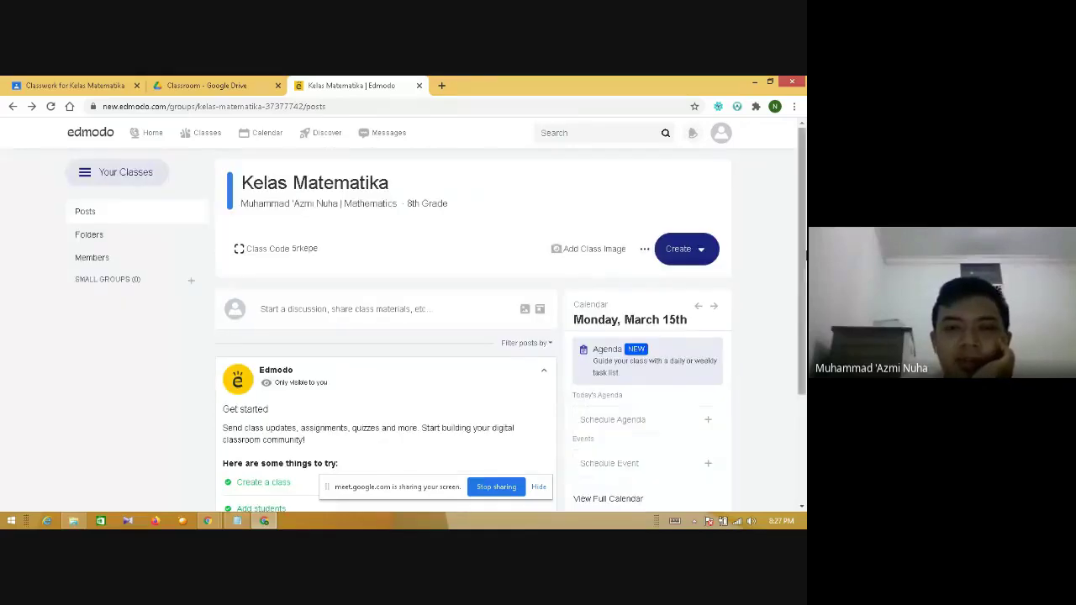
- Return to the Google Meet window and stop sharing the screen
mouse_move(210, 132)
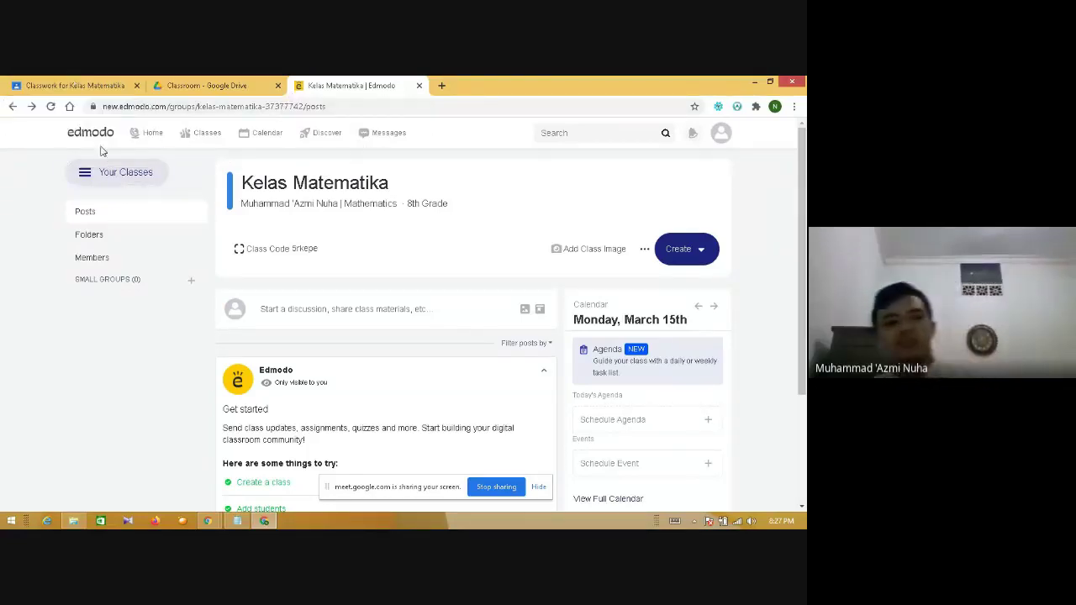
mouse_move(208, 522)
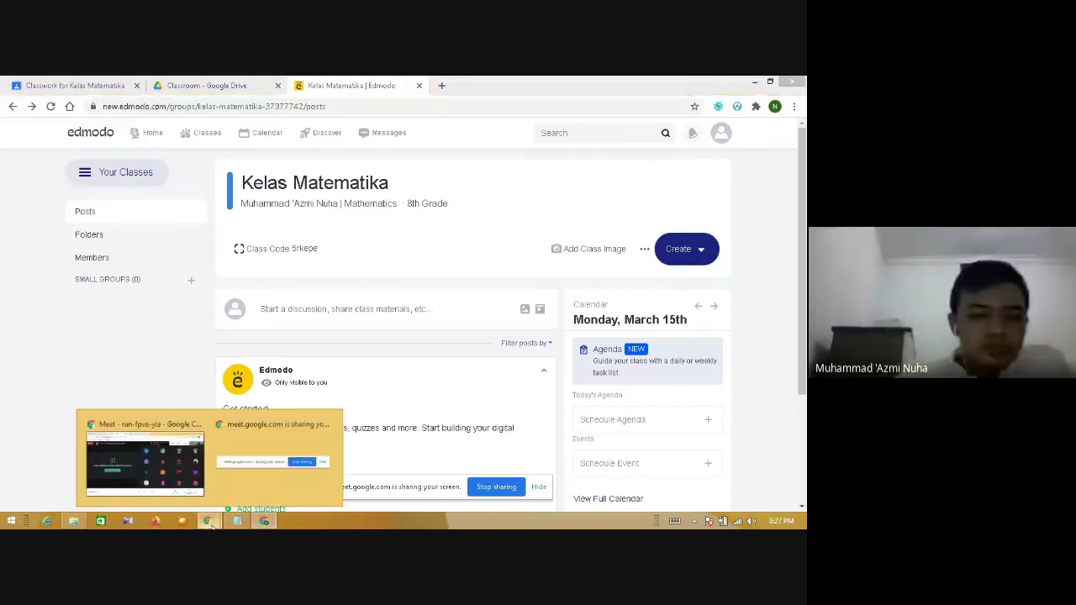
left_click(144, 452)
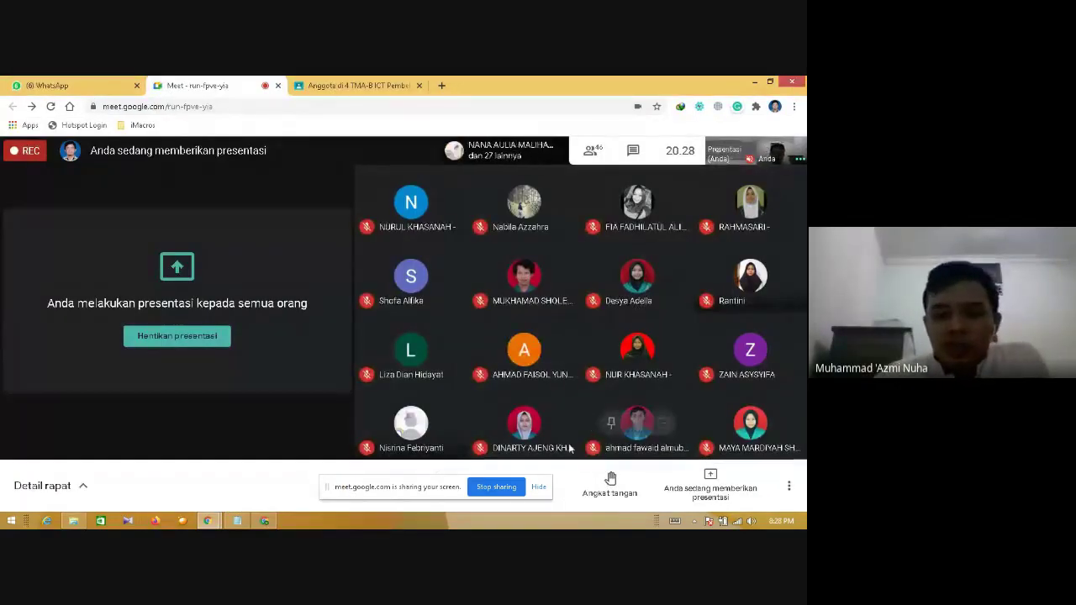
left_click(496, 487)
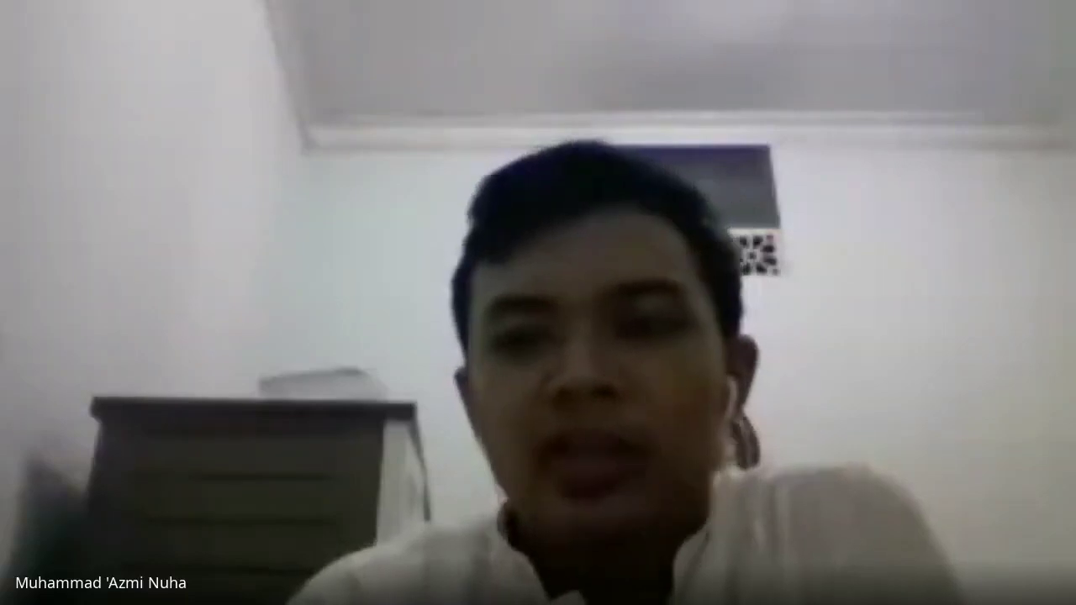